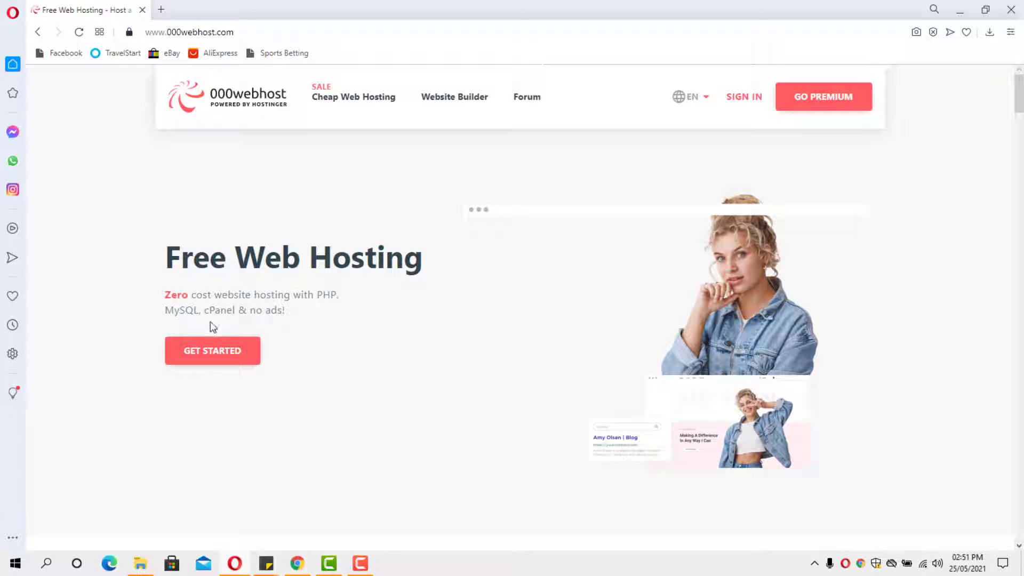
- Scroll down to the pricing plans and start the FREE SIGN UP for Free Web Hosting
scroll(396, 298, "down", 8)
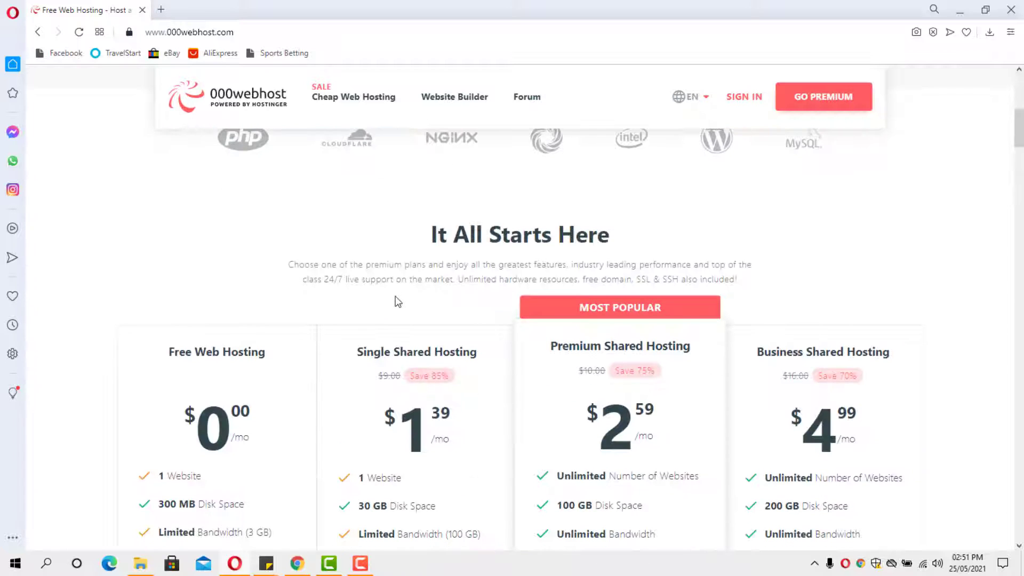
scroll(397, 301, "down", 3)
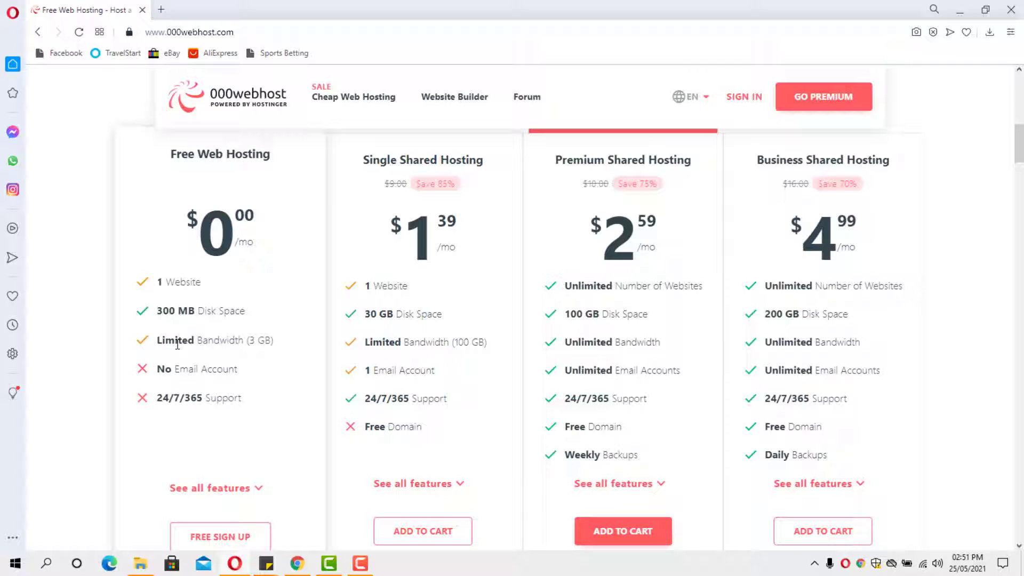
scroll(224, 319, "down", 2)
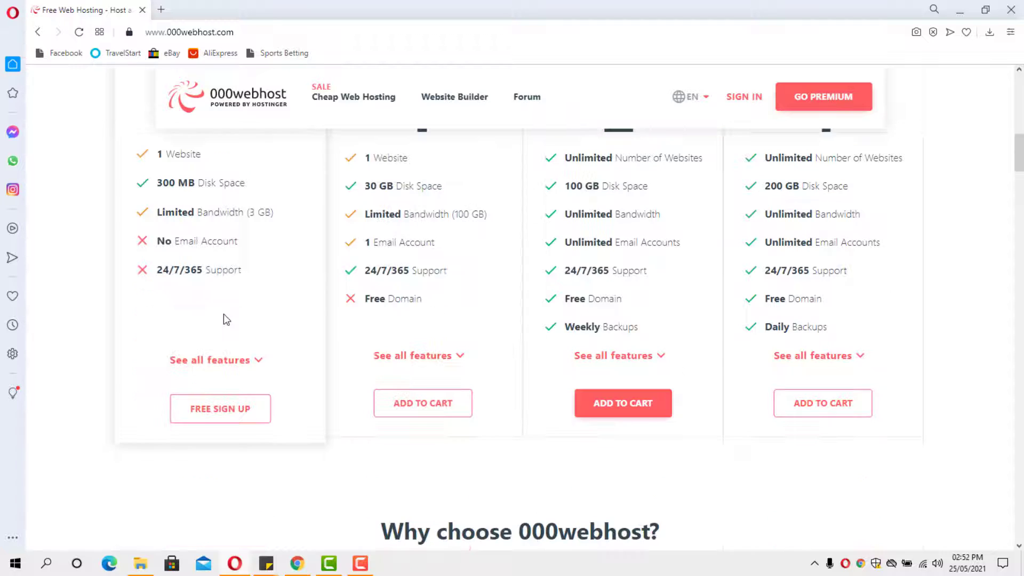
left_click(230, 408)
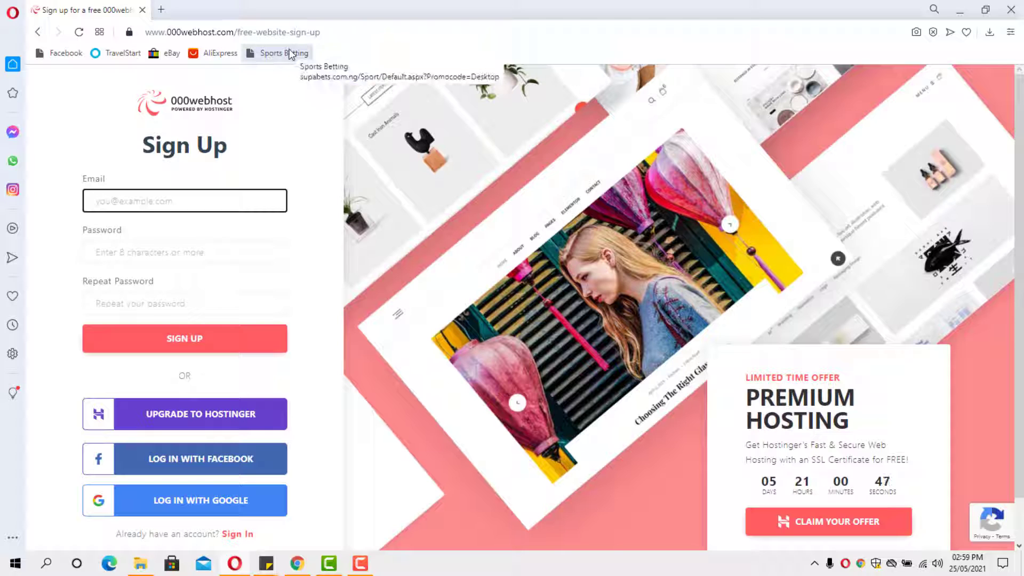
- Enter the account e-mail, the password and the repeated password, then submit the Sign Up form
left_click(133, 203)
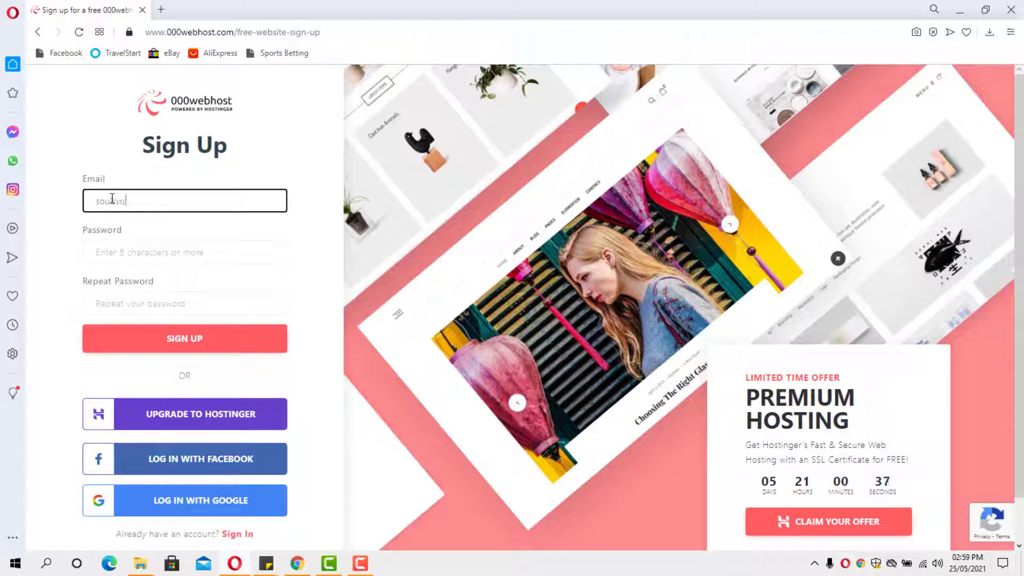
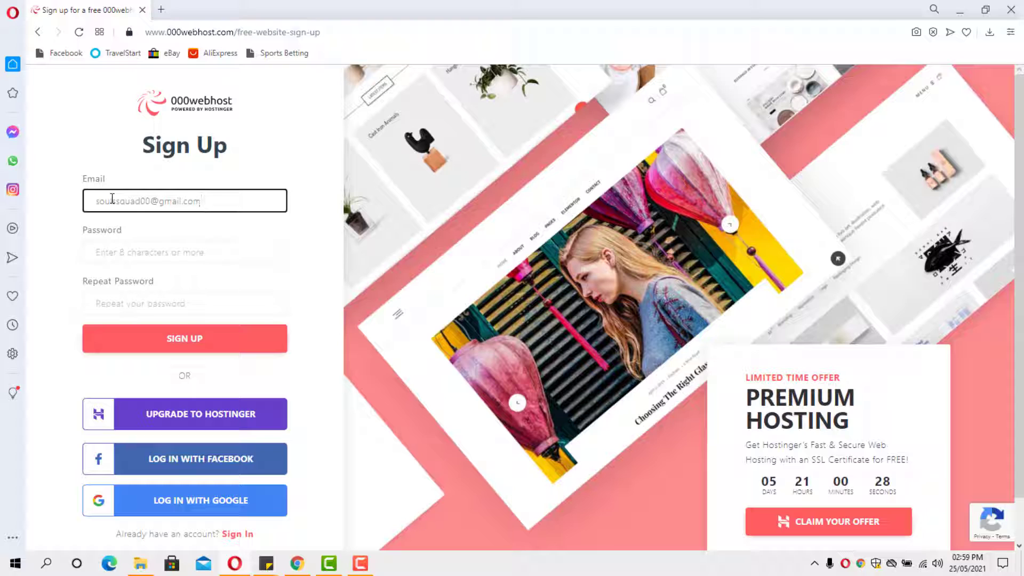
key("Tab")
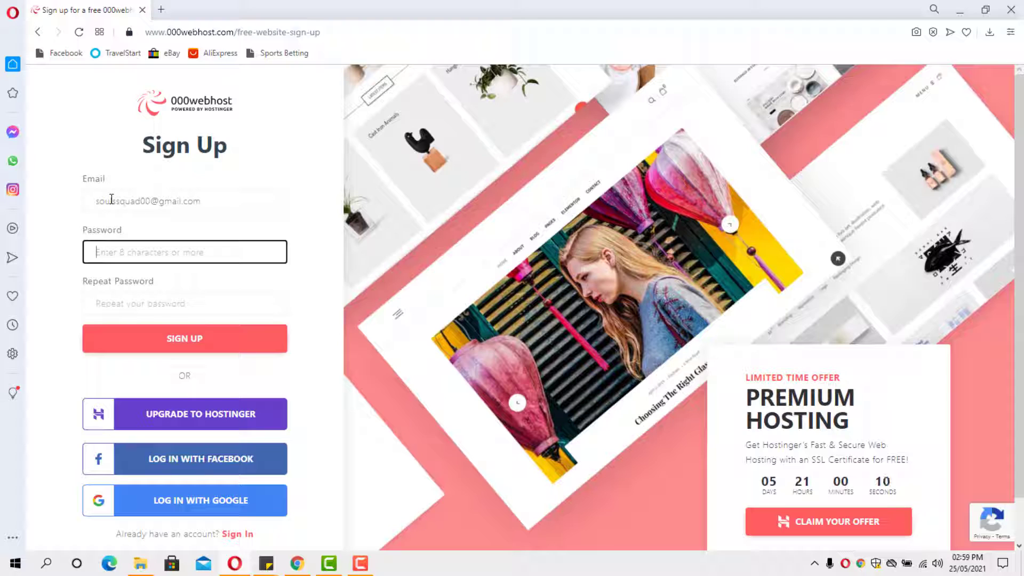
type("•••••")
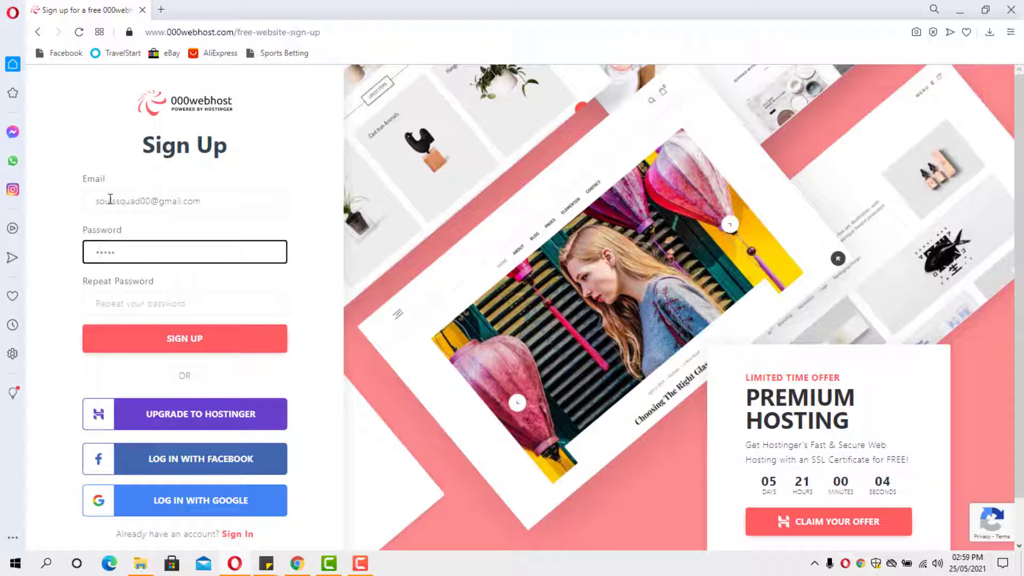
type("••••••••")
key("Tab")
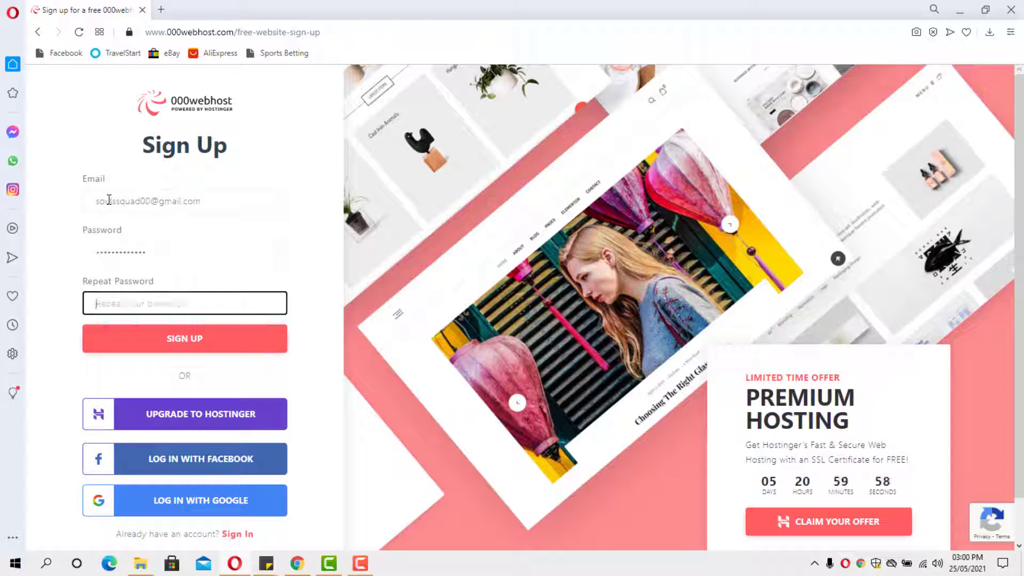
type("••••••••••")
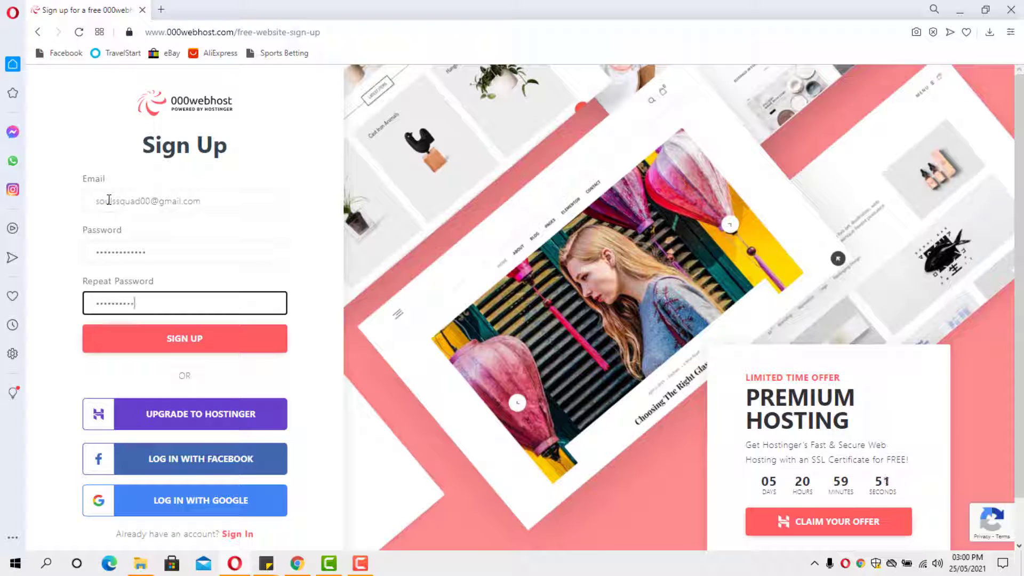
type("•••")
left_click(127, 338)
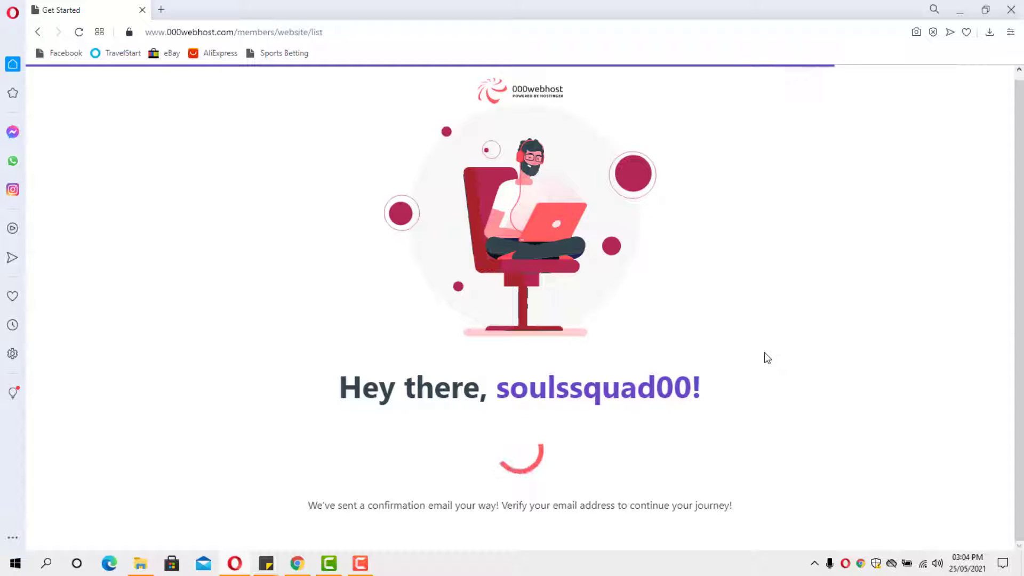
- In a new tab, open Gmail and use the 'Please verify your email' message's verify link
left_click(161, 9)
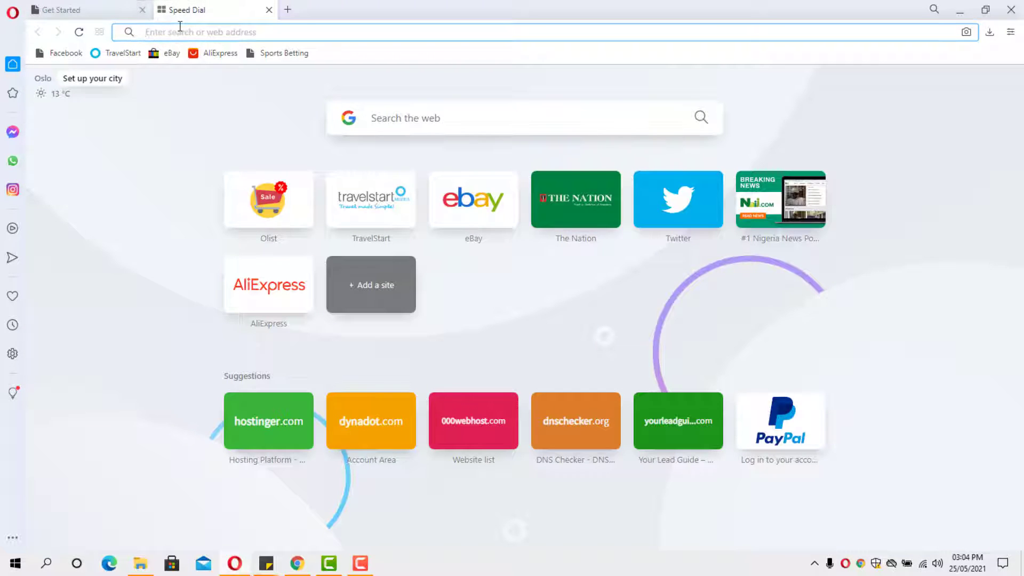
type("gmail login")
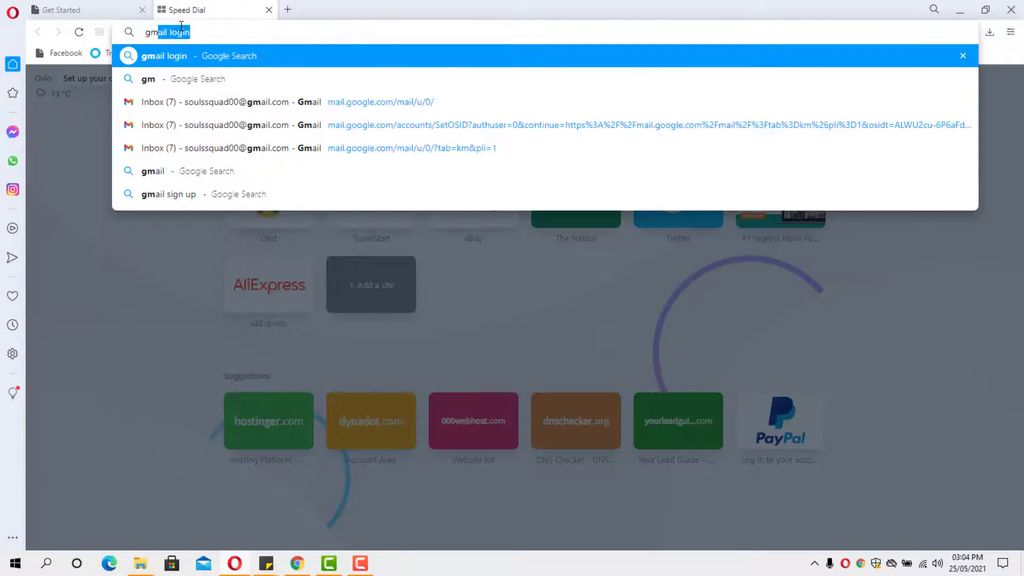
left_click(237, 103)
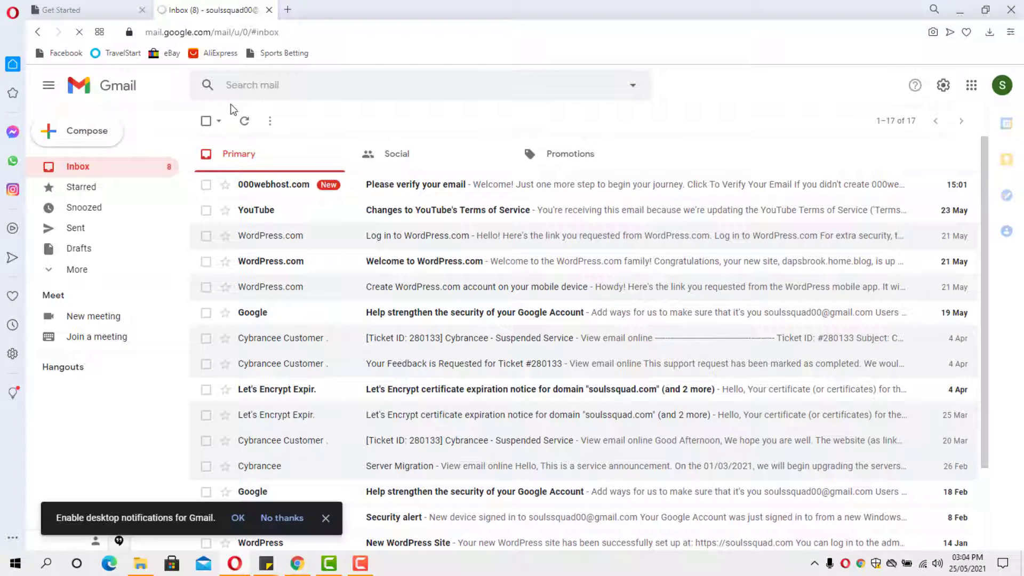
left_click(418, 186)
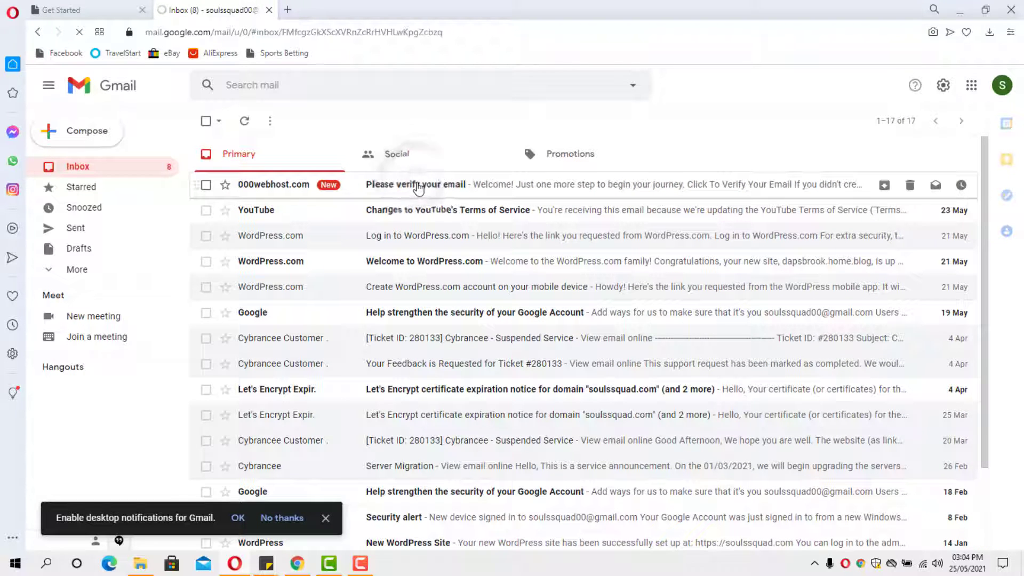
scroll(608, 268, "down", 2)
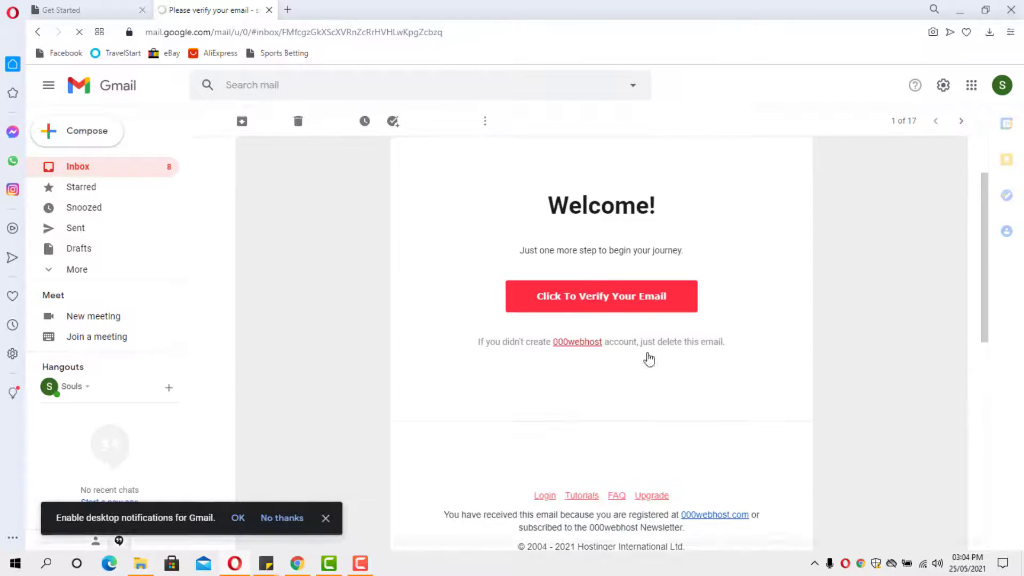
left_click(590, 312)
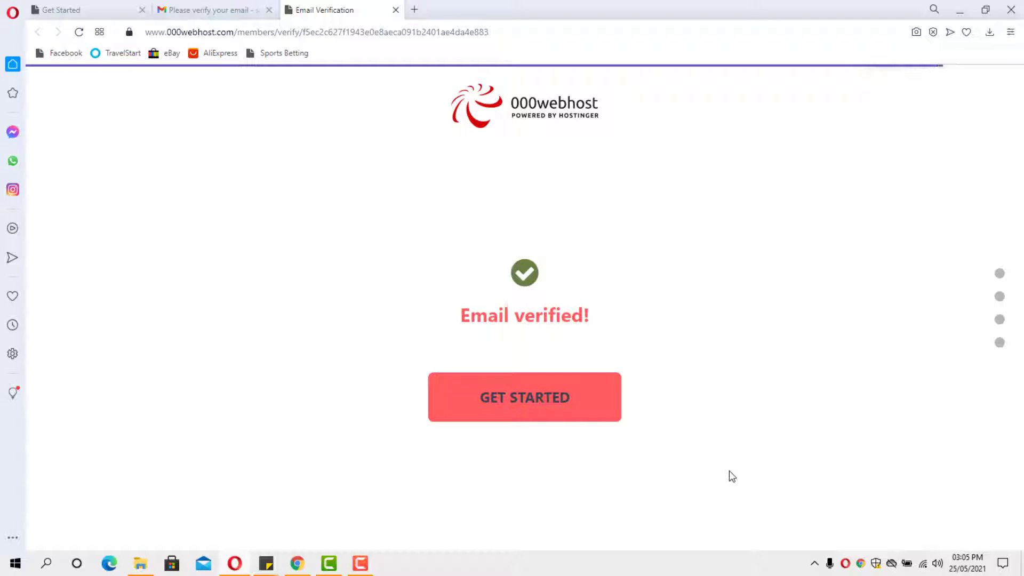
- Answer the onboarding with Create Web Design and a product type, and skip the Chrome recommendation
left_click(530, 408)
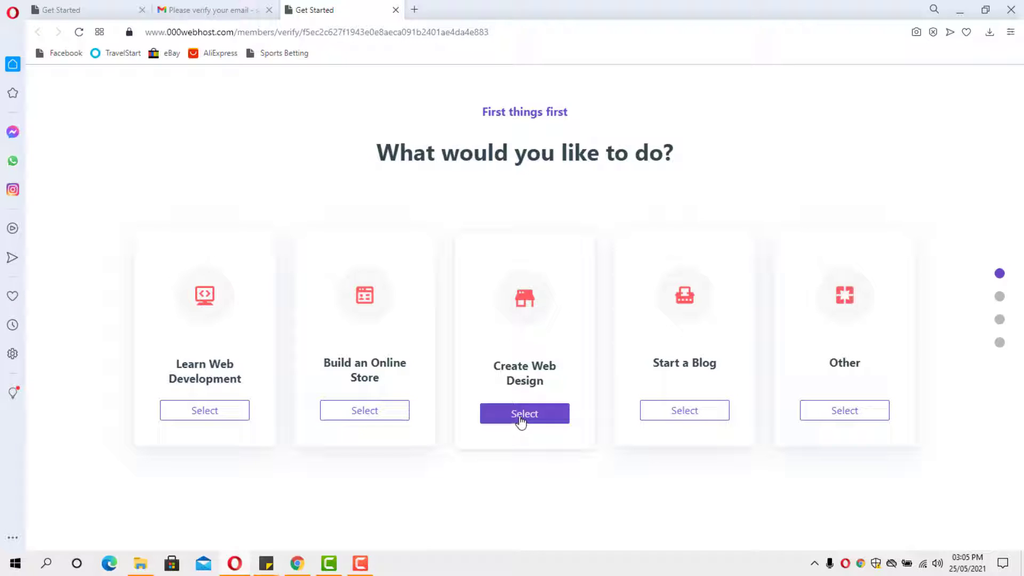
left_click(517, 416)
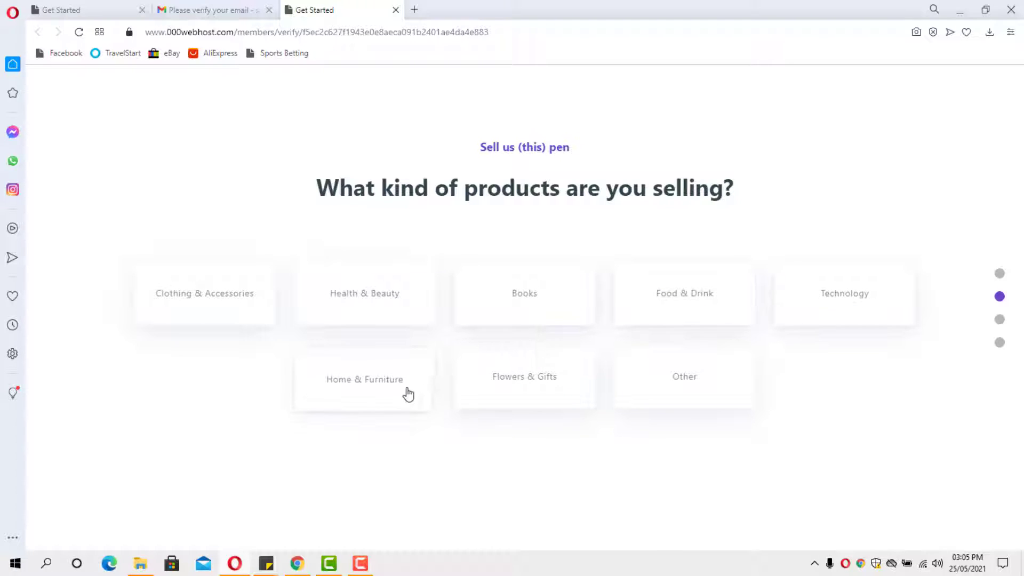
left_click(696, 389)
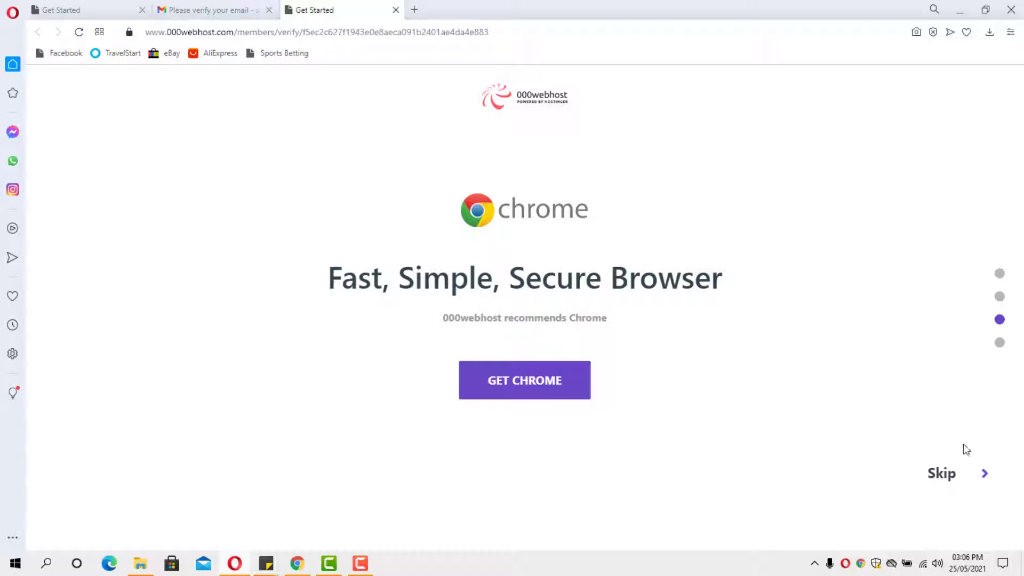
left_click(947, 477)
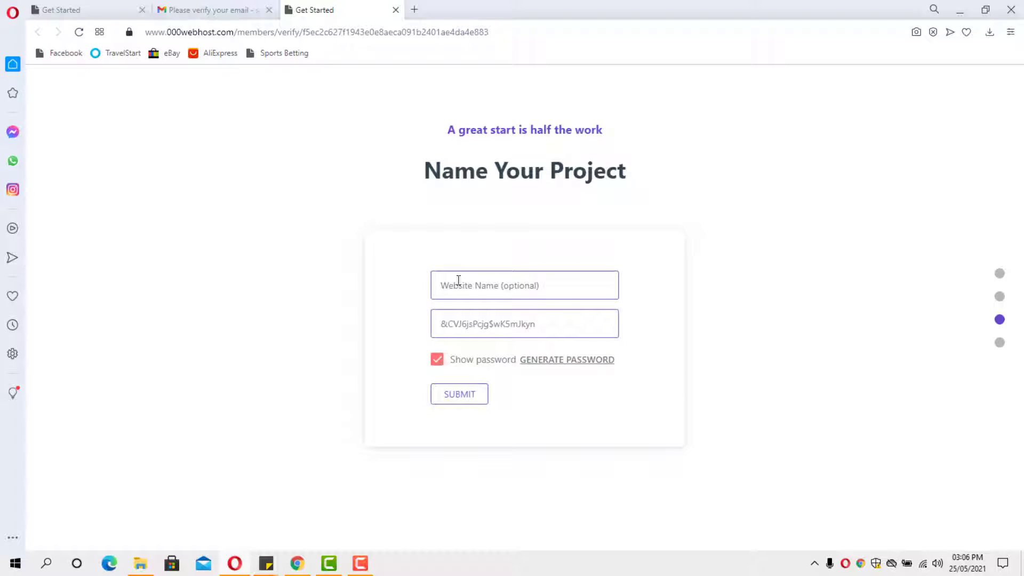
- Hide the project password, paste your own password in its place, and submit the project
left_click(437, 365)
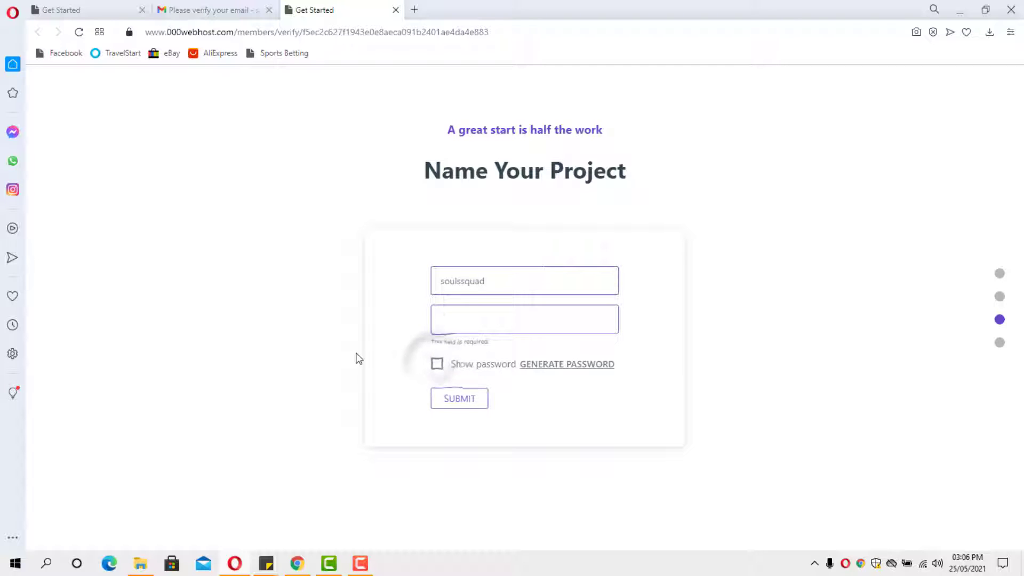
left_click(454, 322)
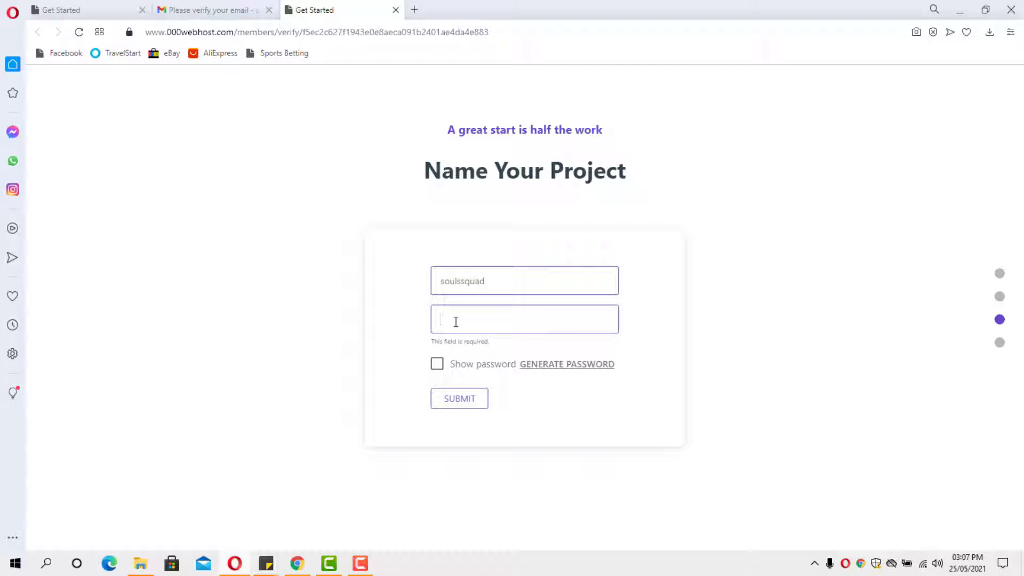
key("ctrl+v")
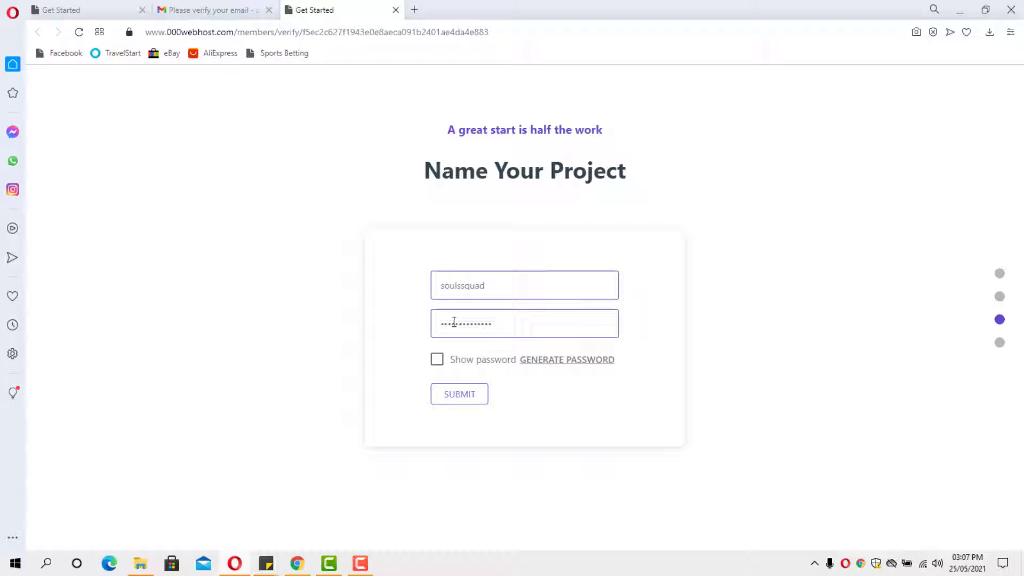
left_click(456, 397)
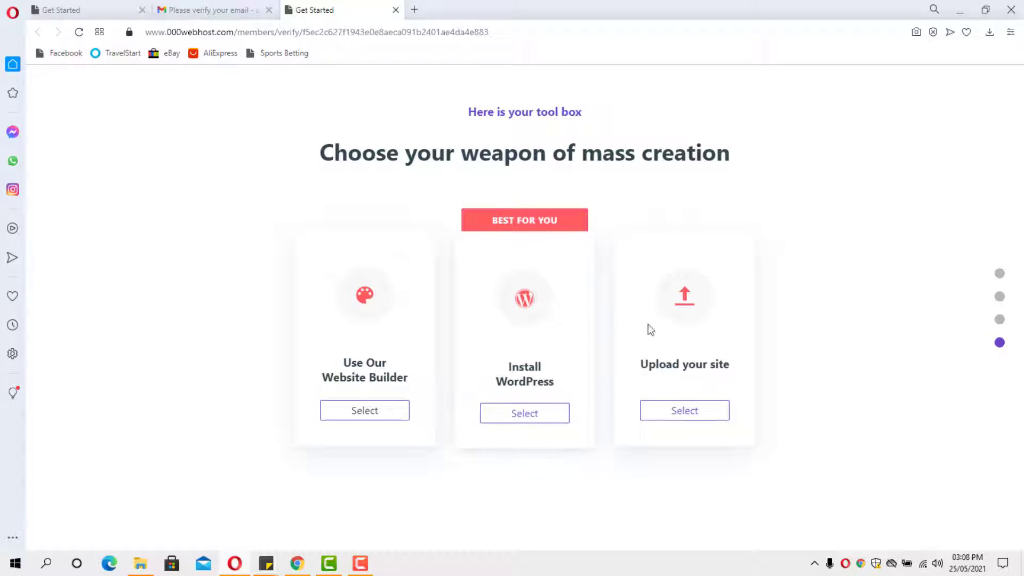
- Choose WordPress, type and copy an admin password, and install it with the admin username
left_click(667, 414)
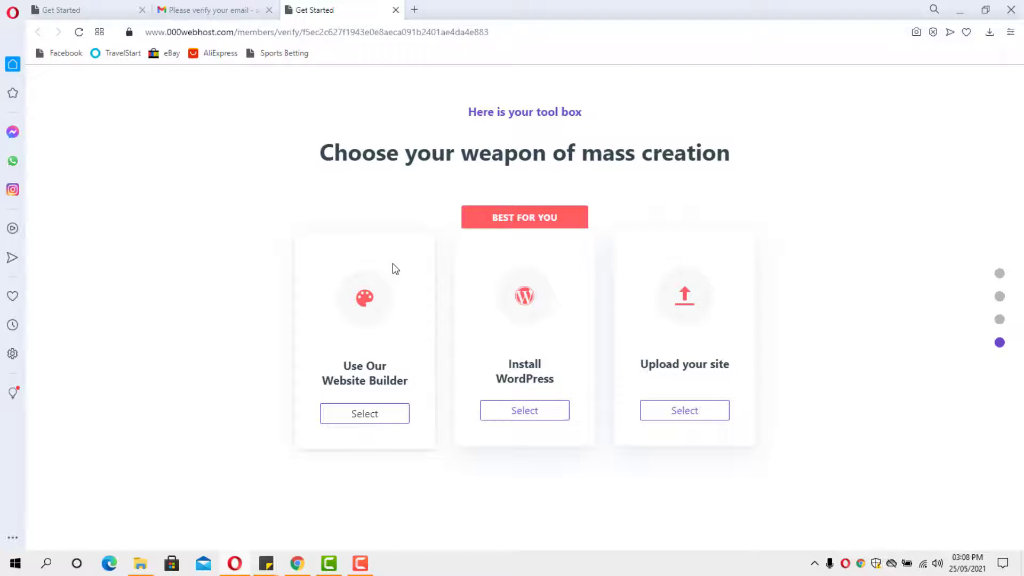
left_click(512, 420)
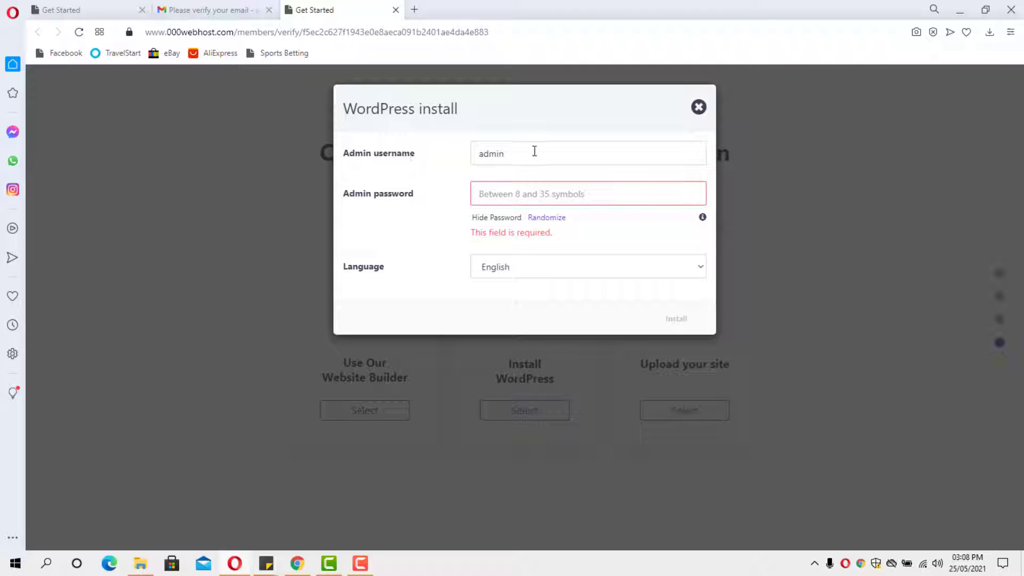
key("Tab")
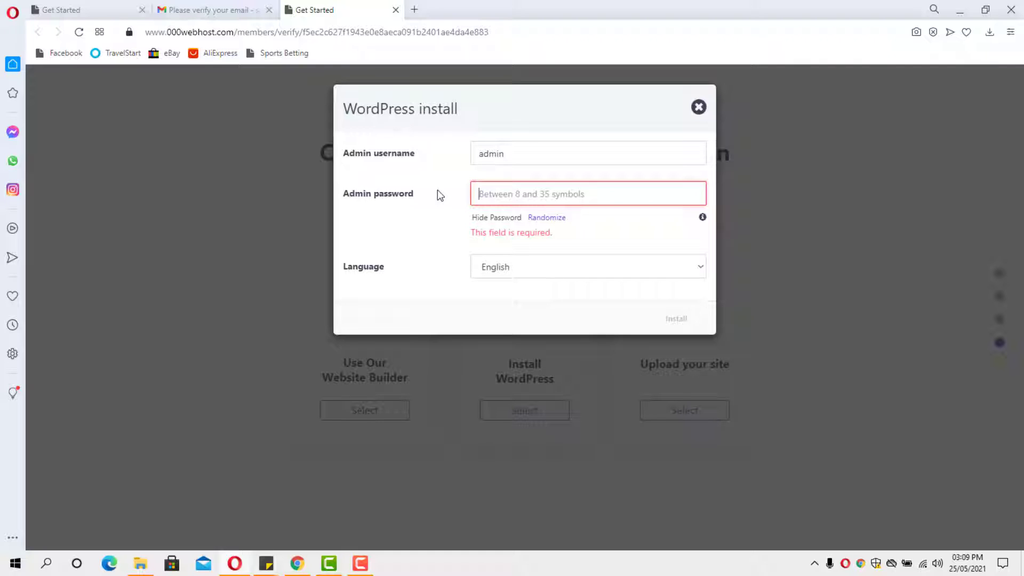
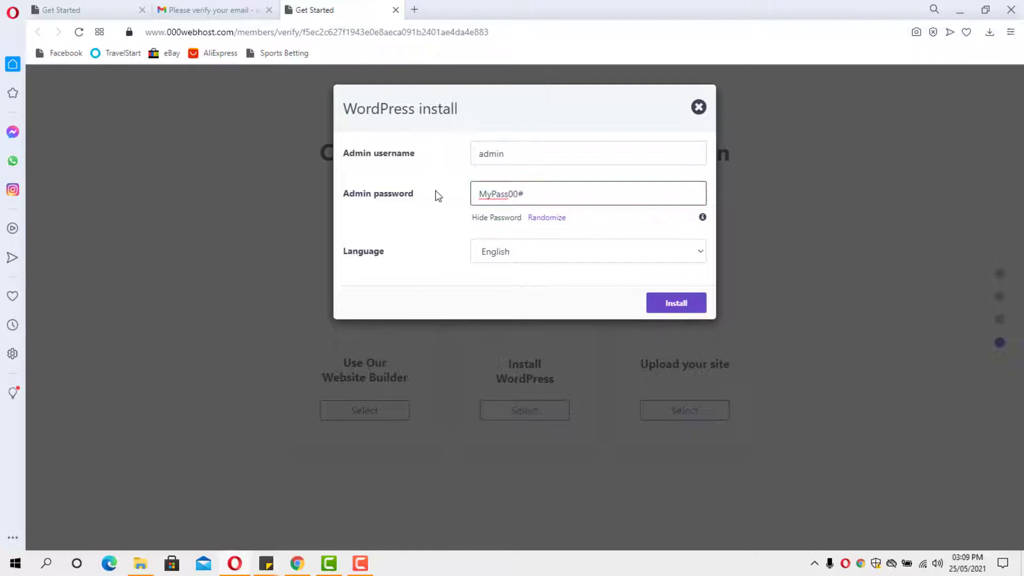
triple_click(533, 194)
right_click(504, 198)
left_click(530, 240)
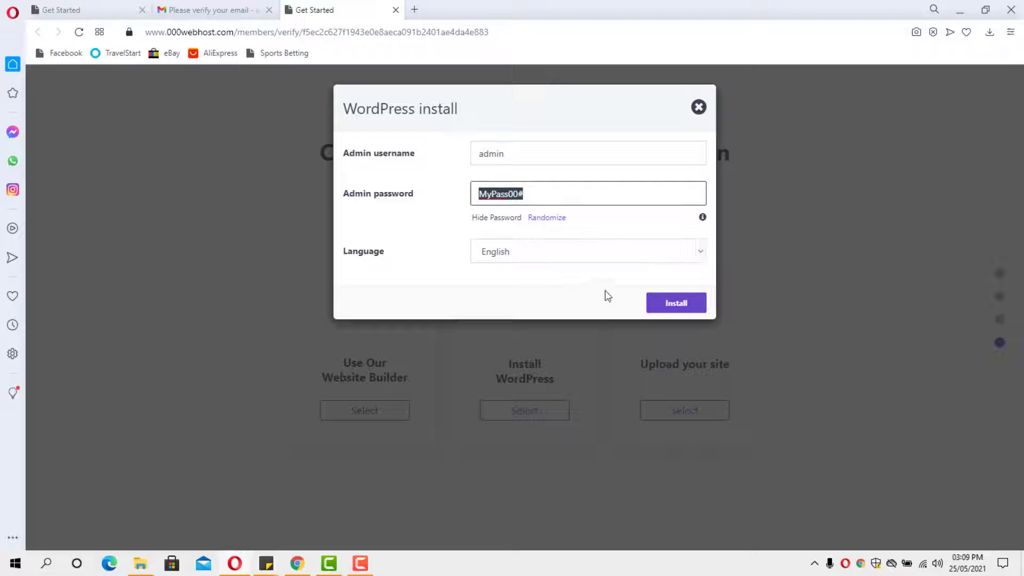
left_click(677, 303)
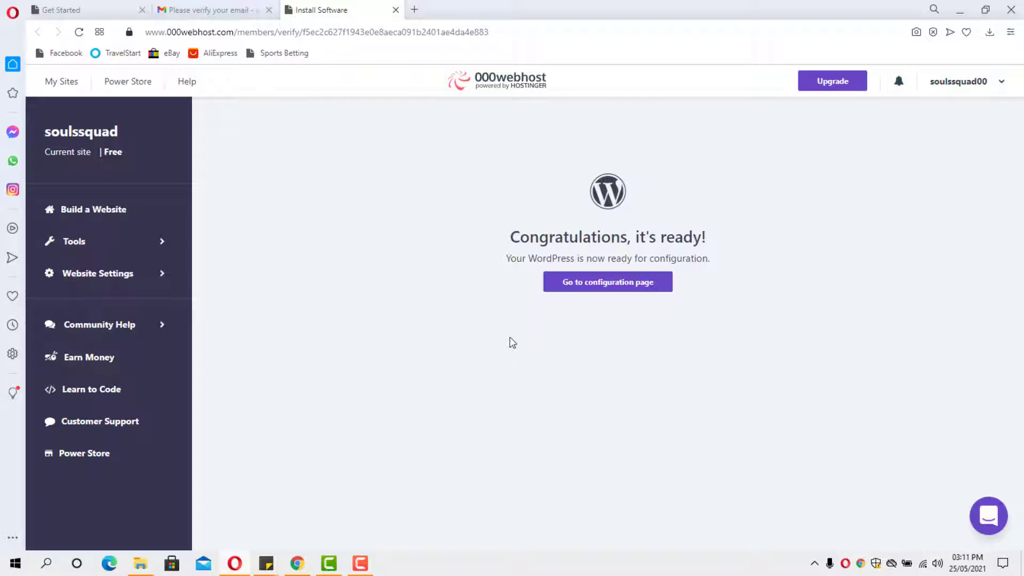
- Open the WordPress configuration page and open the site's front page in a new tab
left_click(601, 288)
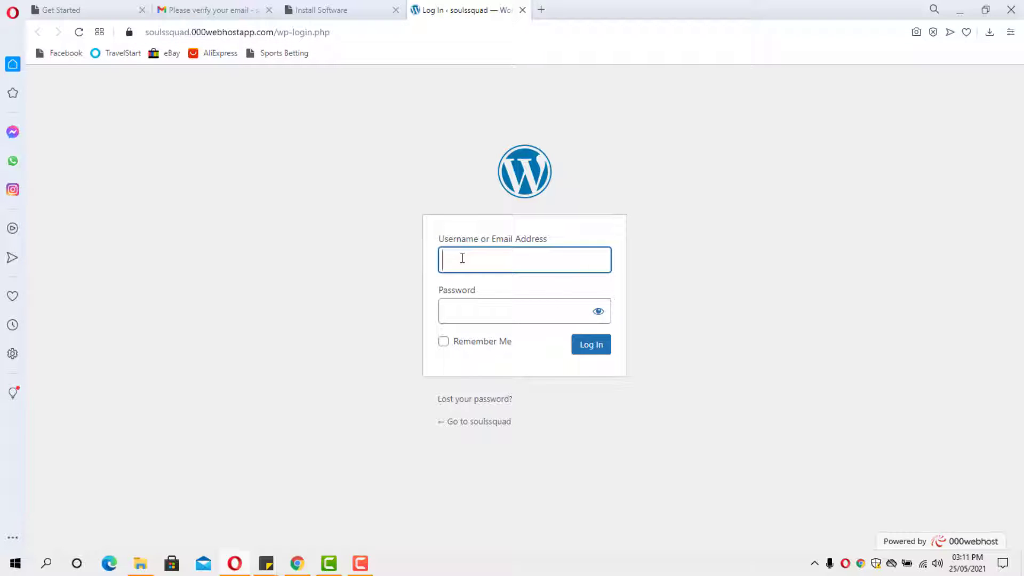
right_click(484, 427)
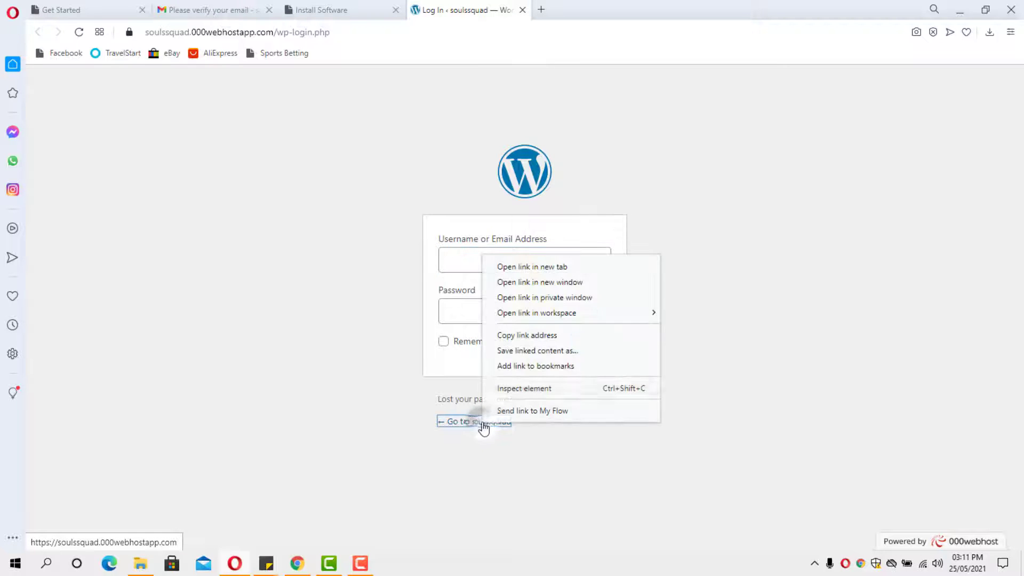
left_click(533, 267)
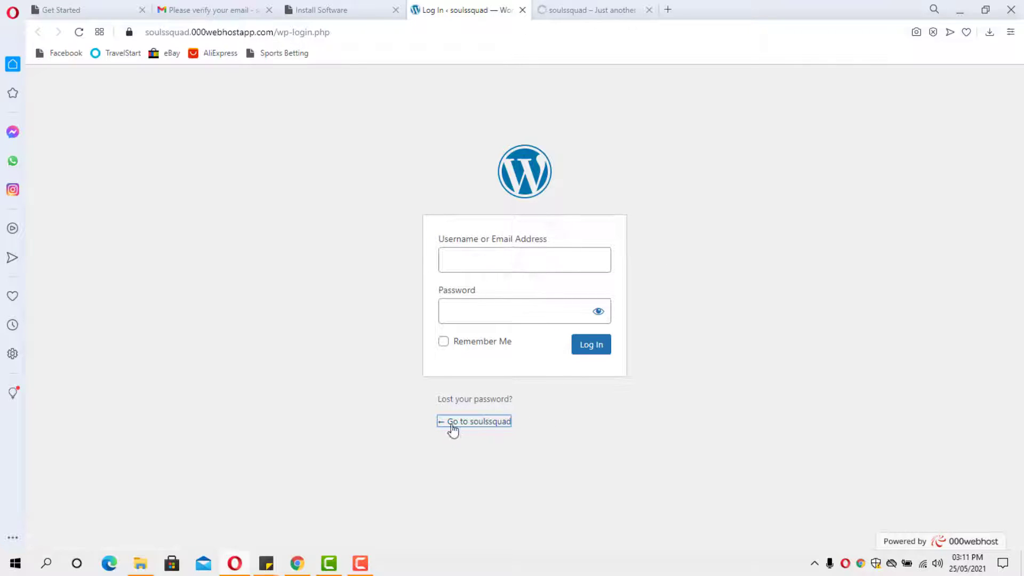
- Browse the live blog with its 'Hello world!' post, then return to the login tab
left_click(595, 10)
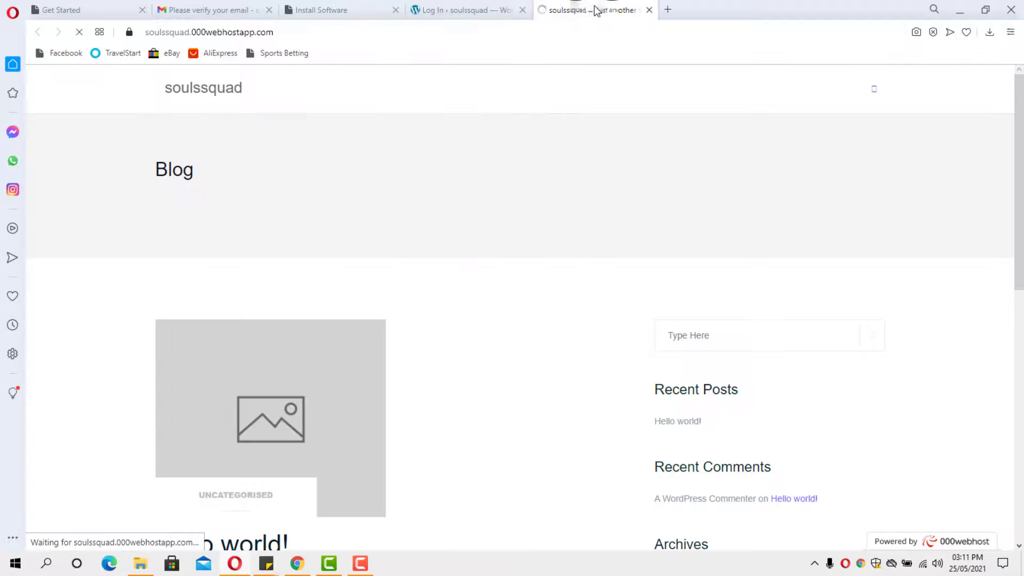
scroll(587, 208, "down", 5)
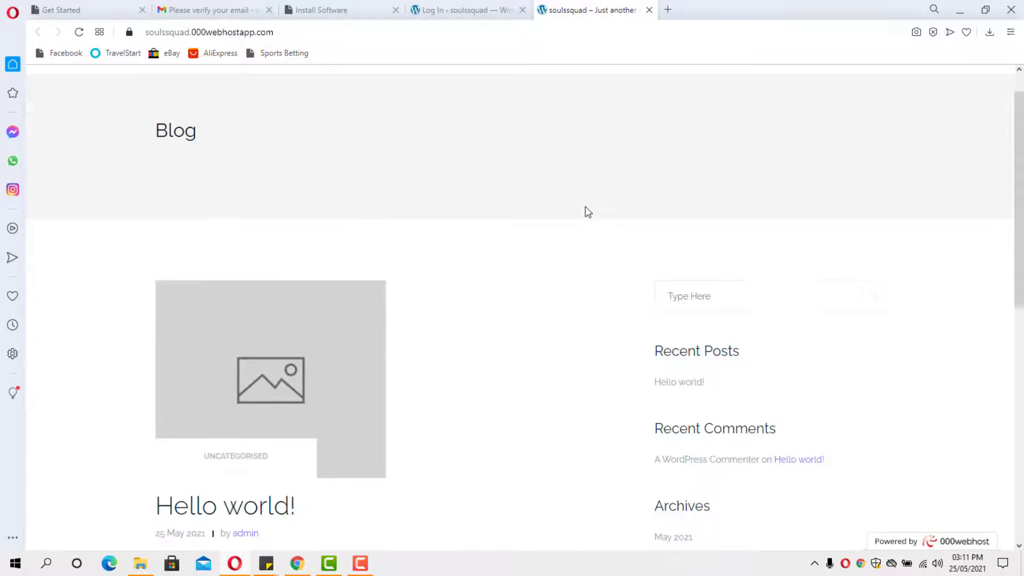
scroll(588, 207, "down", 5)
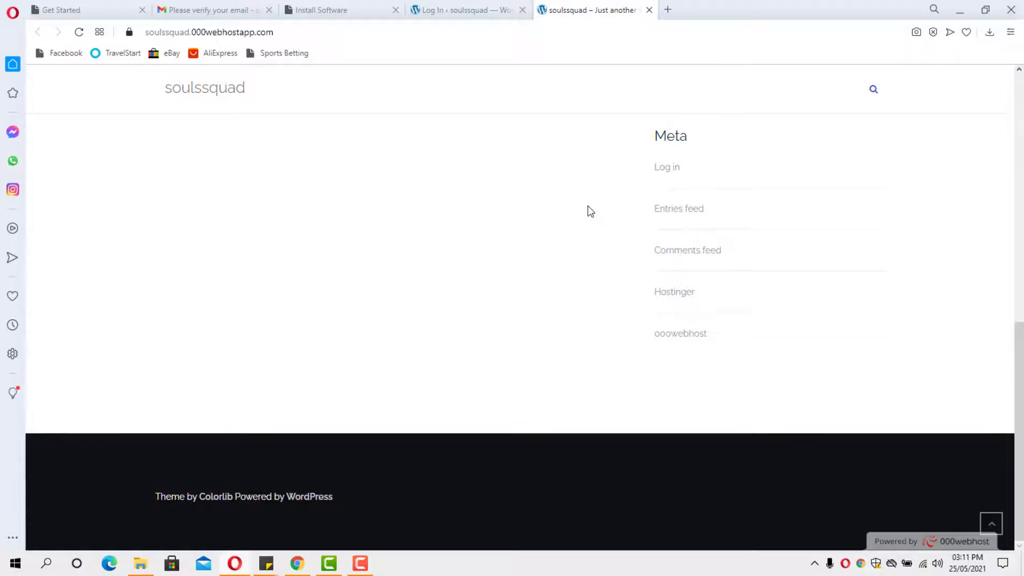
scroll(587, 206, "up", 5)
scroll(587, 206, "up", 5)
left_click(489, 10)
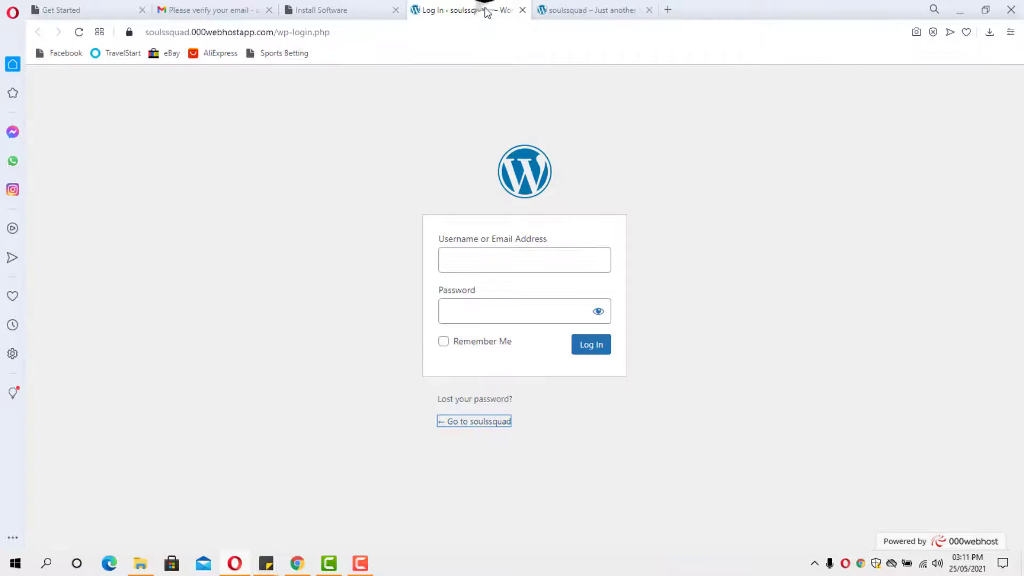
- Log in to WordPress as admin with the saved credentials, then switch back to the 000webhost tab
left_click(491, 253)
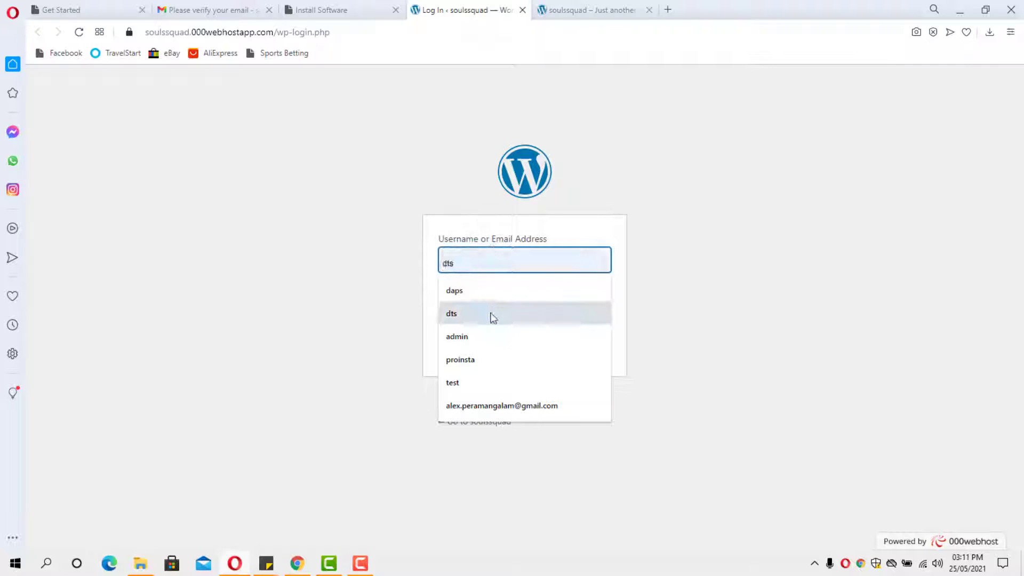
left_click(488, 336)
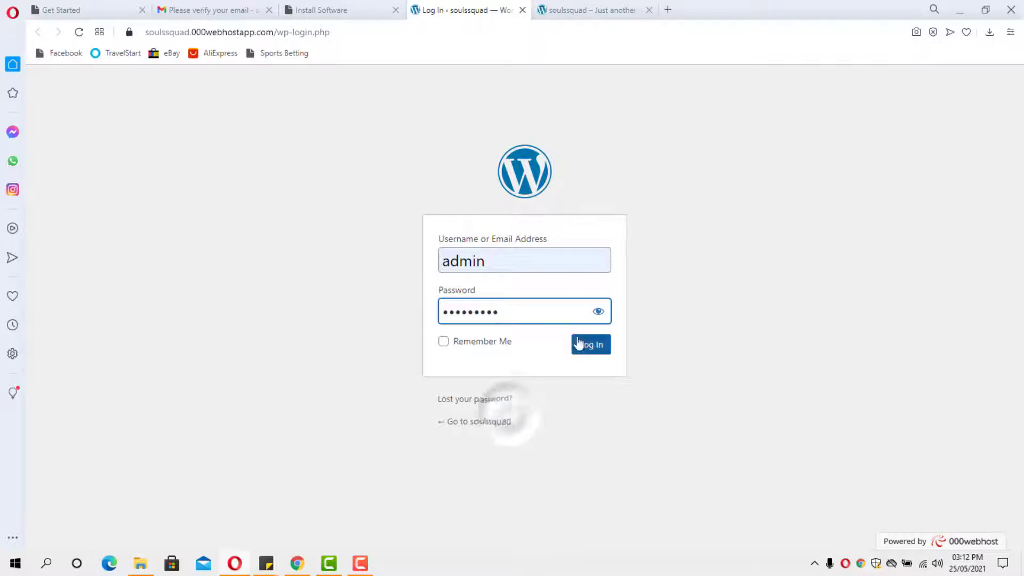
left_click(599, 316)
left_click(600, 315)
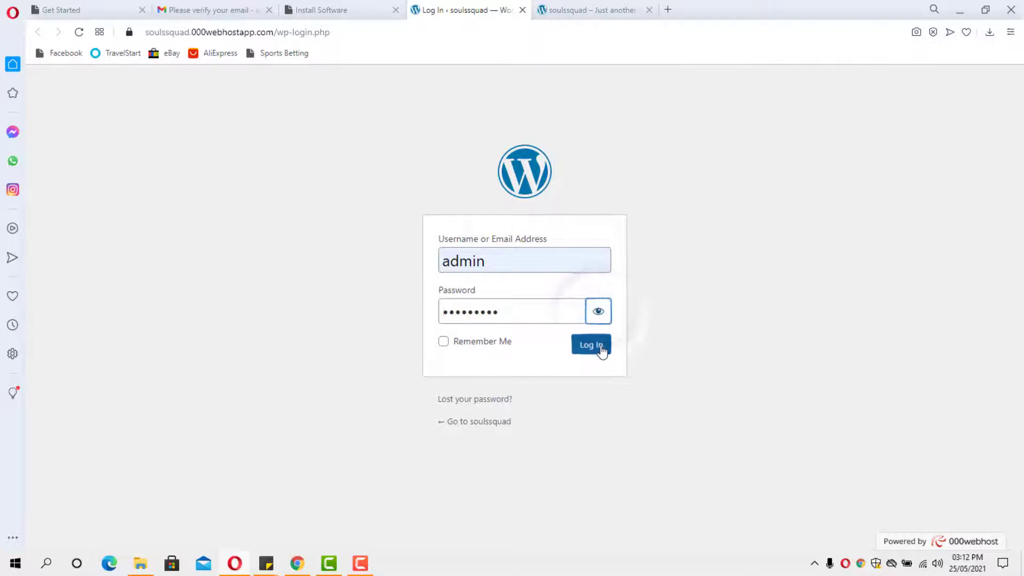
left_click(602, 348)
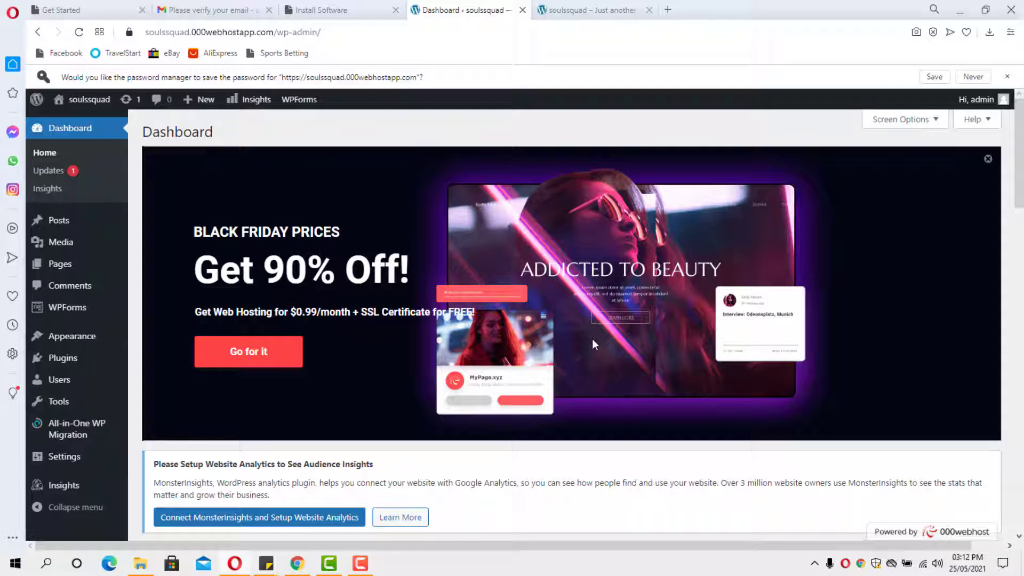
key("ctrl+shift+Tab")
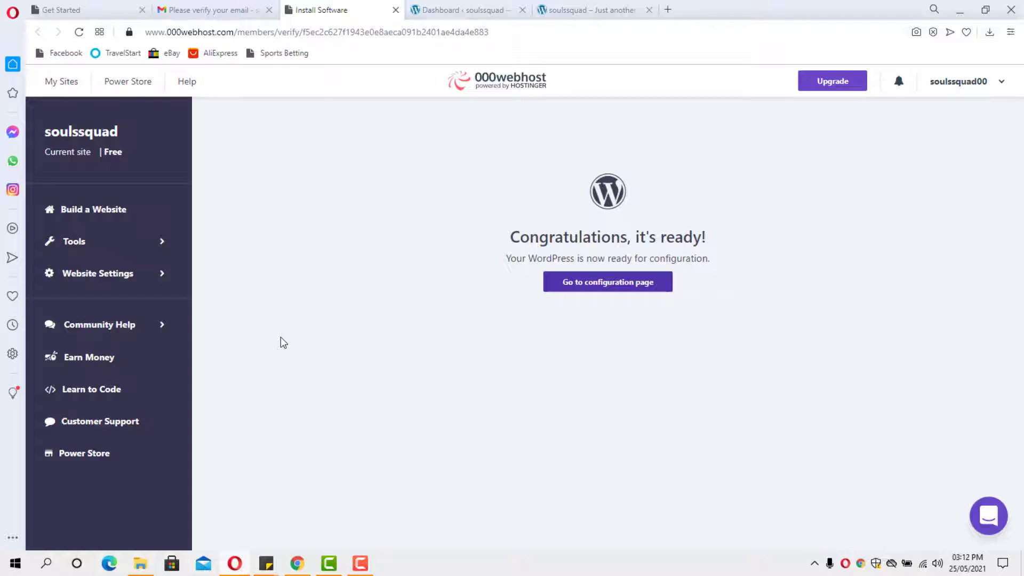
- Visit Tools' Set Web Address, File Manager and Database Manager pages, then go back Home
left_click(148, 246)
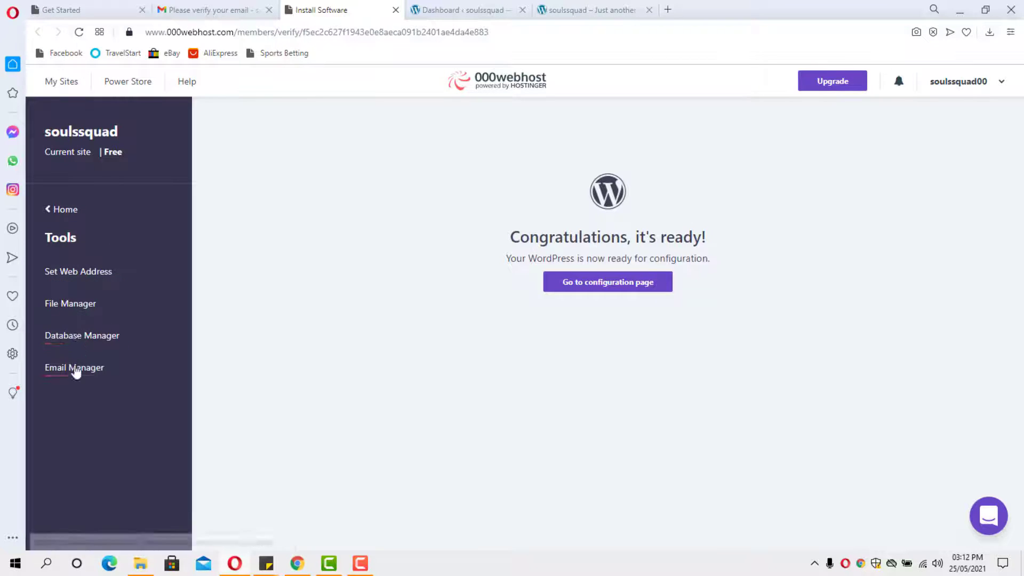
left_click(66, 272)
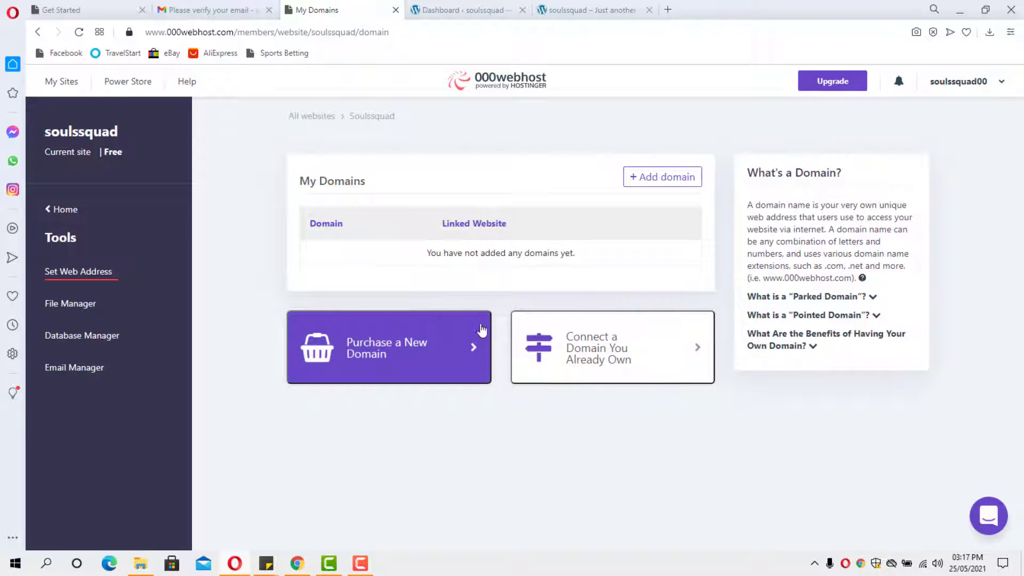
left_click(63, 308)
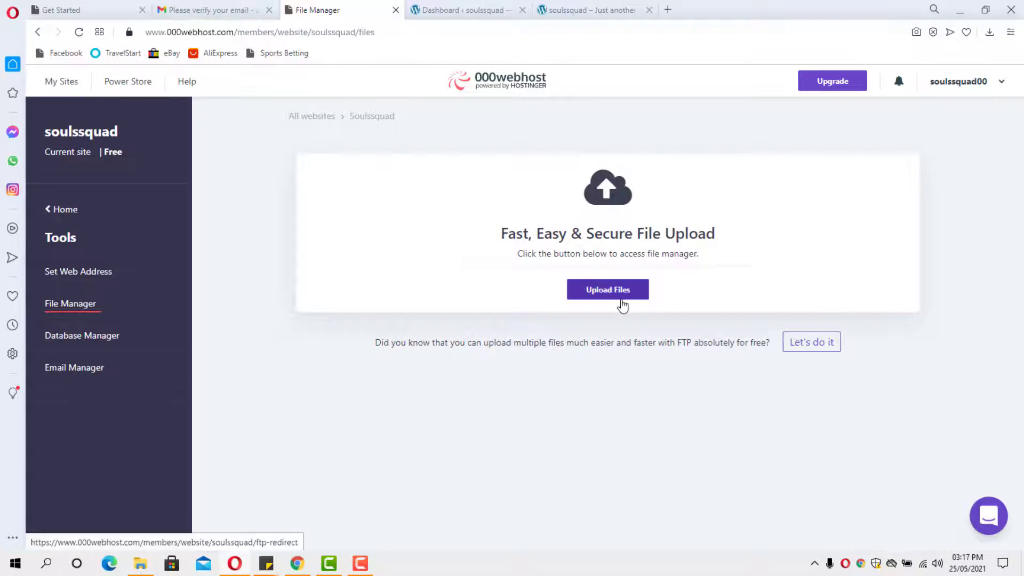
left_click(67, 335)
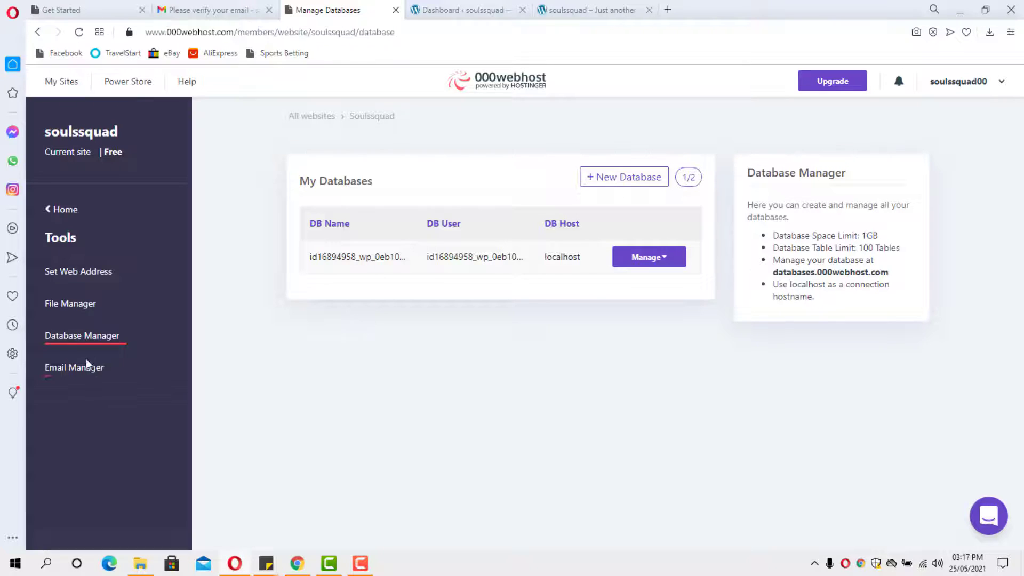
left_click(59, 372)
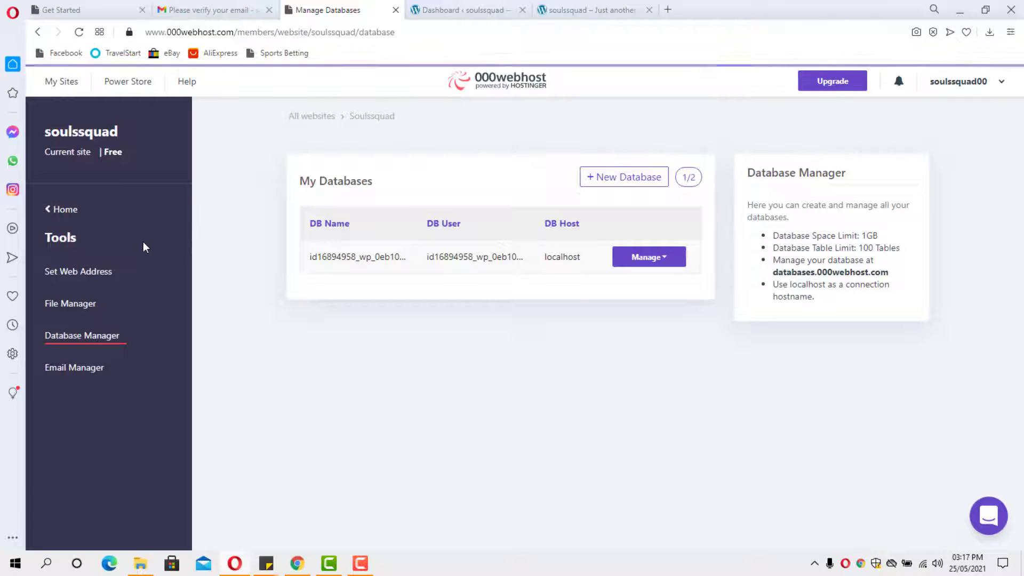
left_click(60, 211)
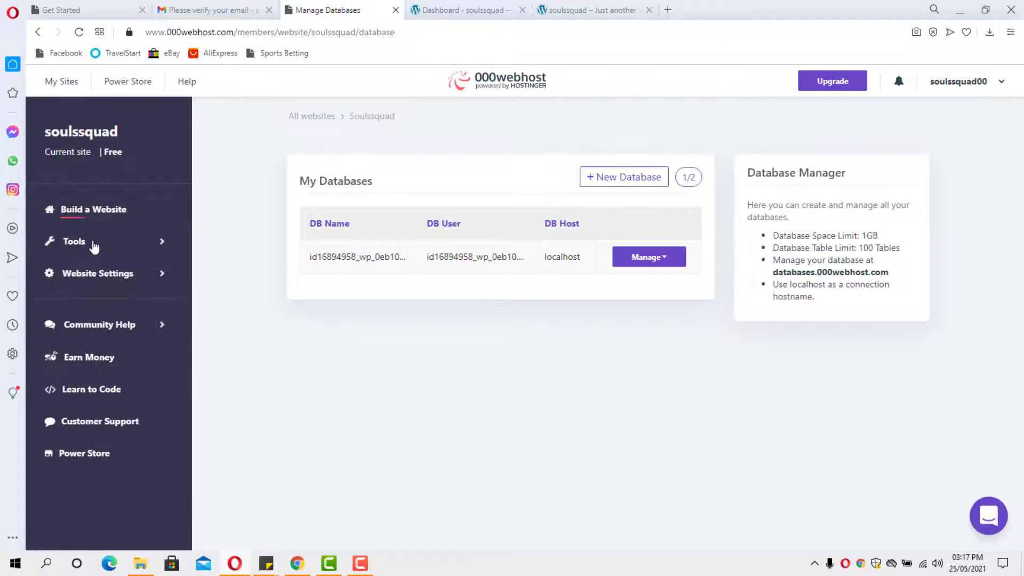
- Open Website Settings > General and expand the PHP version list
left_click(138, 275)
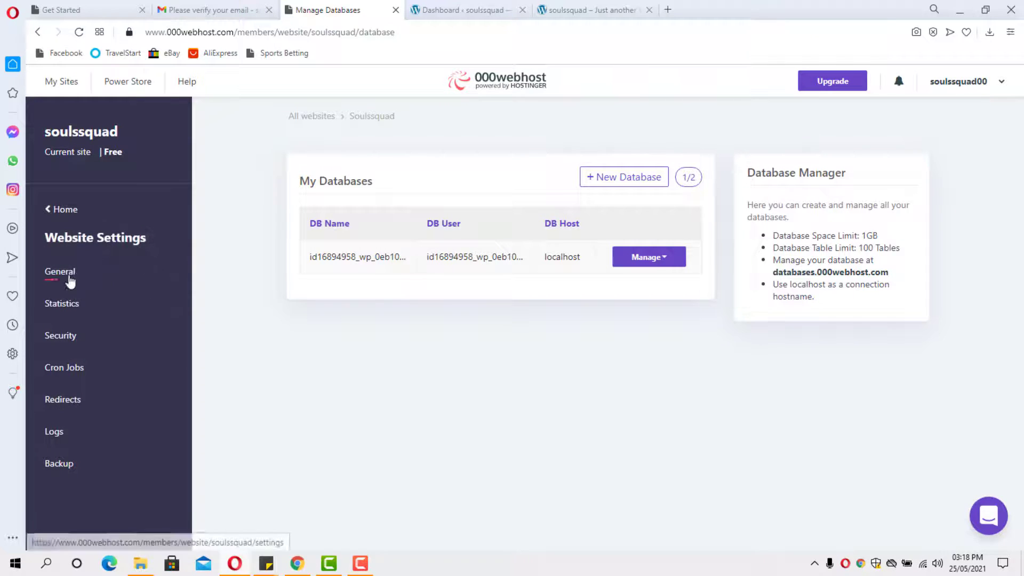
left_click(70, 278)
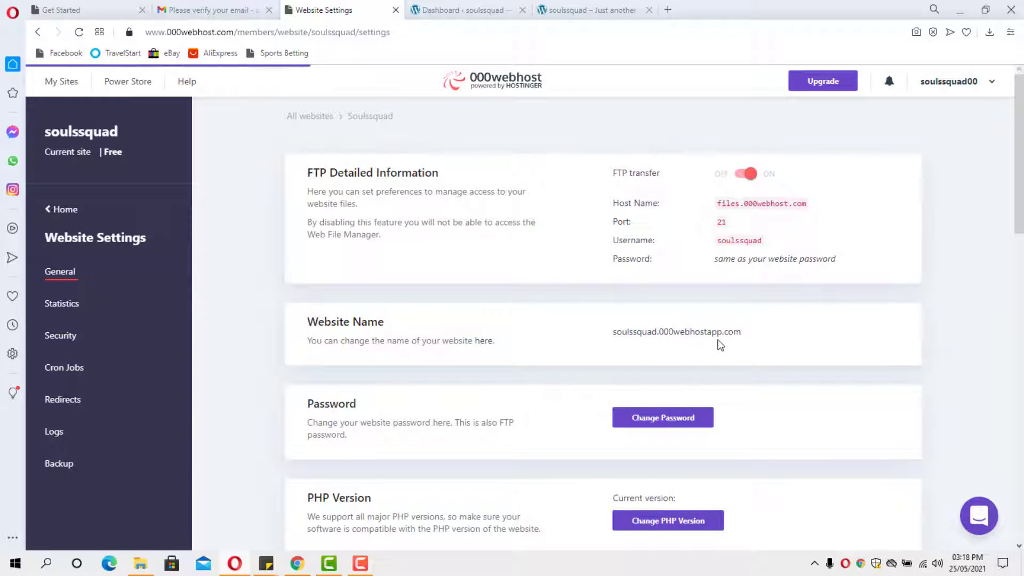
scroll(661, 346, "down", 2)
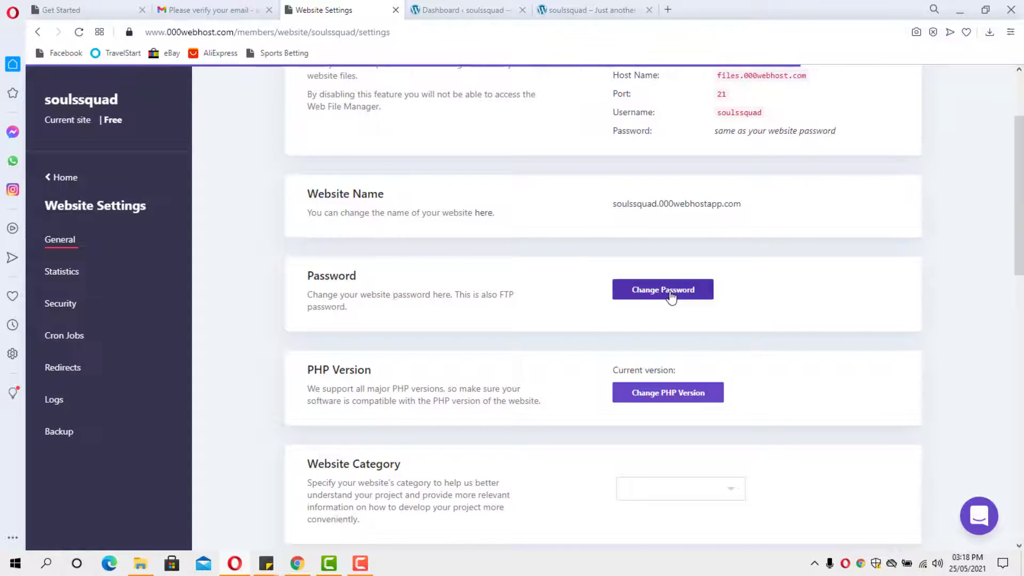
left_click(693, 393)
- Review the FTP, website name, password and PHP settings, then open Statistics
scroll(754, 370, "down", 4)
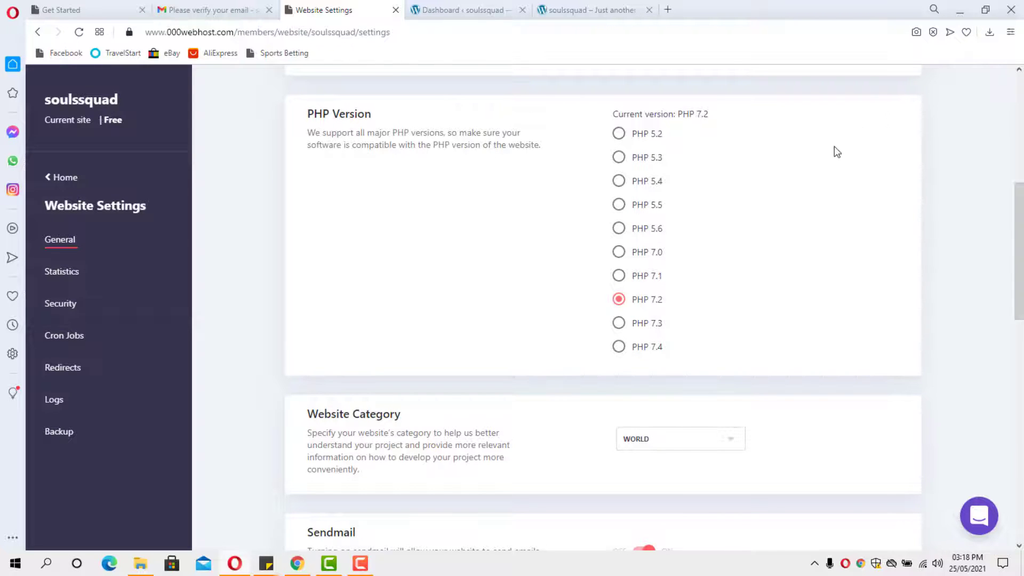
scroll(836, 151, "down", 5)
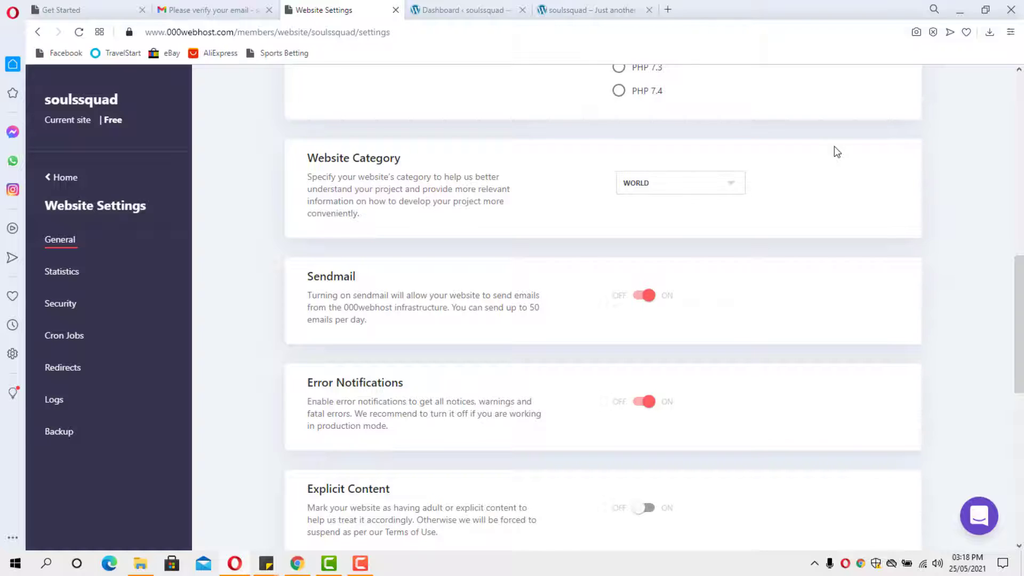
scroll(836, 152, "down", 5)
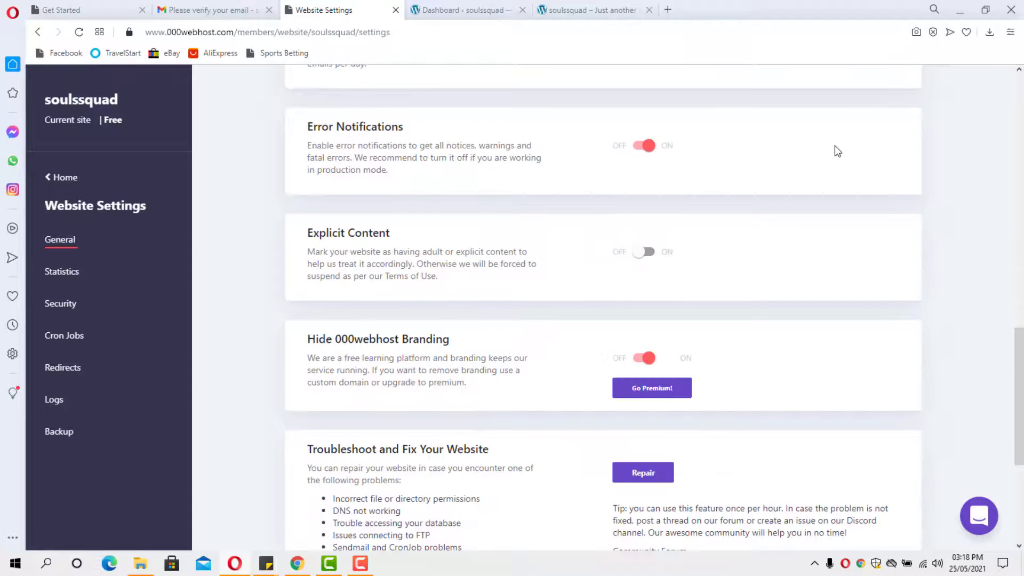
scroll(837, 151, "down", 5)
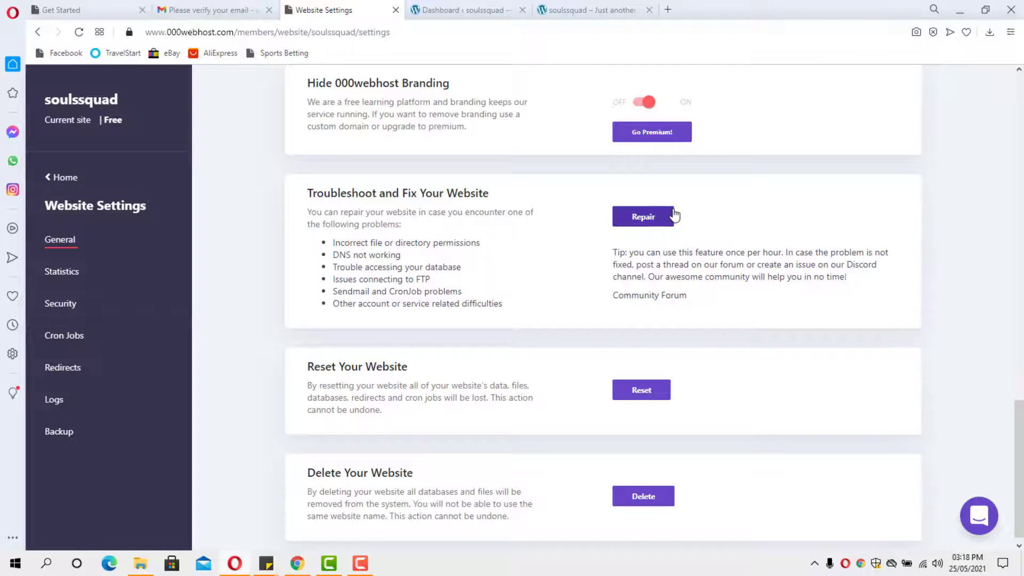
scroll(667, 224, "down", 1)
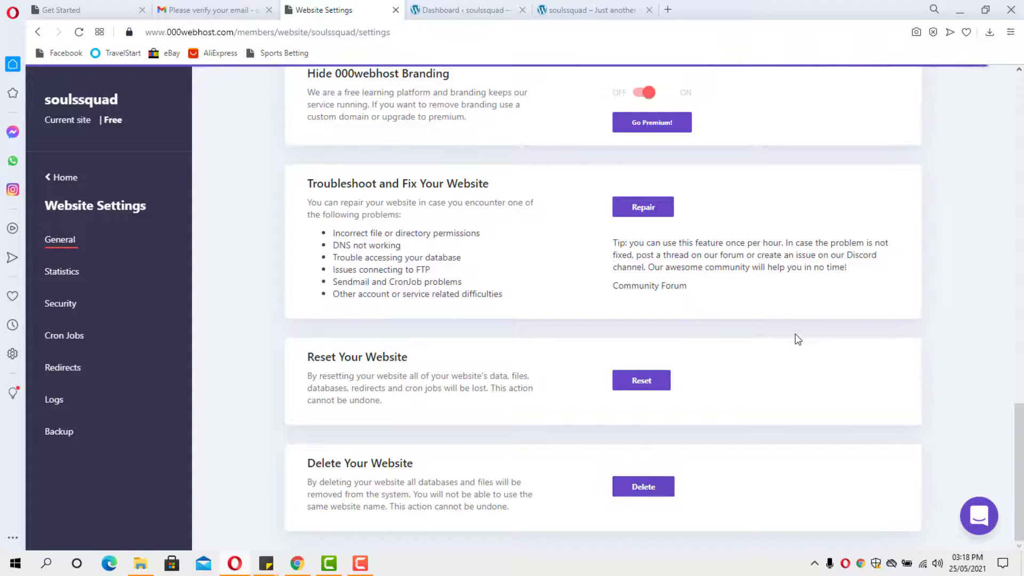
scroll(798, 339, "up", 3)
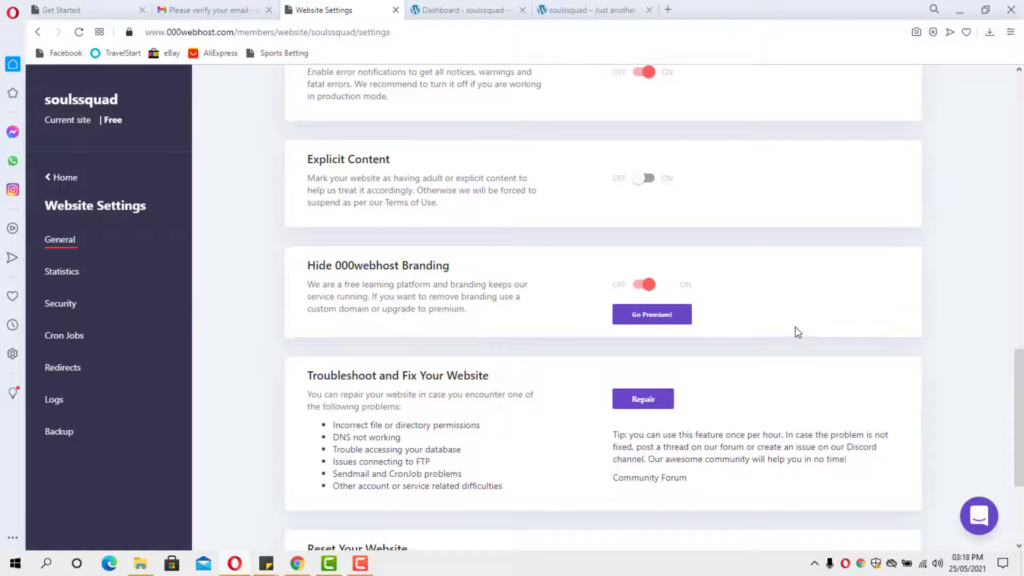
scroll(798, 331, "up", 4)
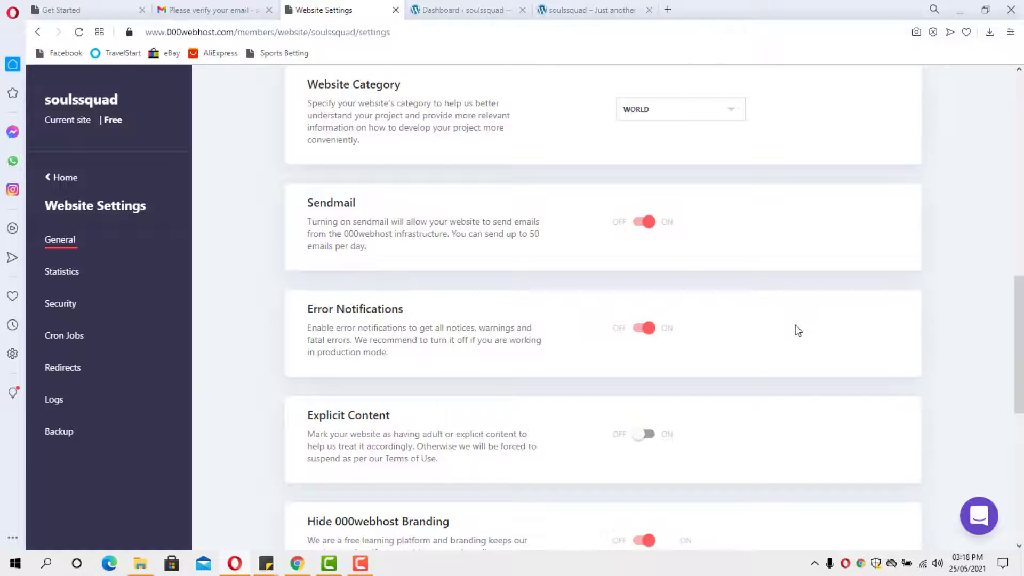
scroll(798, 330, "up", 3)
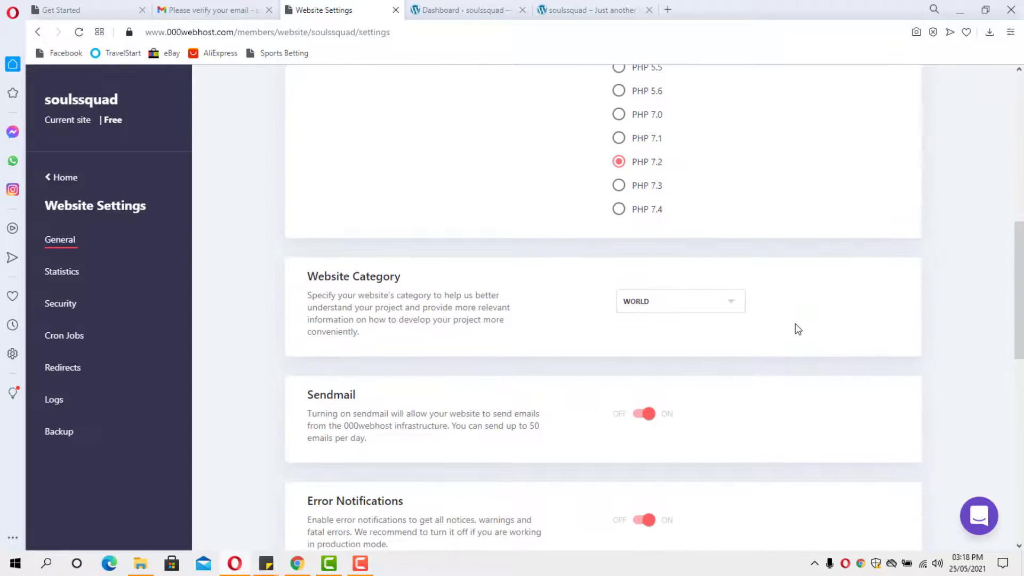
scroll(797, 329, "up", 6)
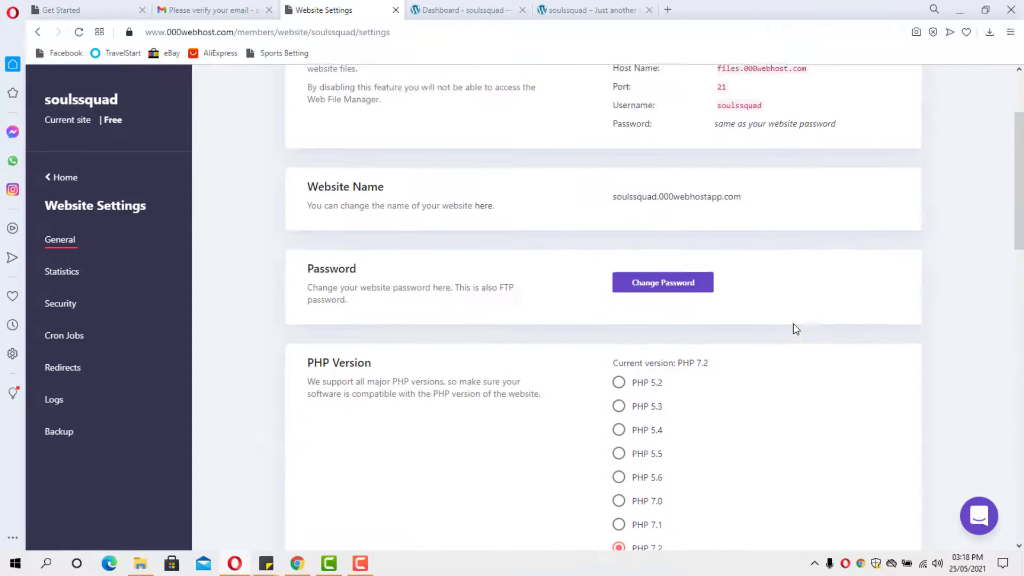
scroll(792, 325, "up", 2)
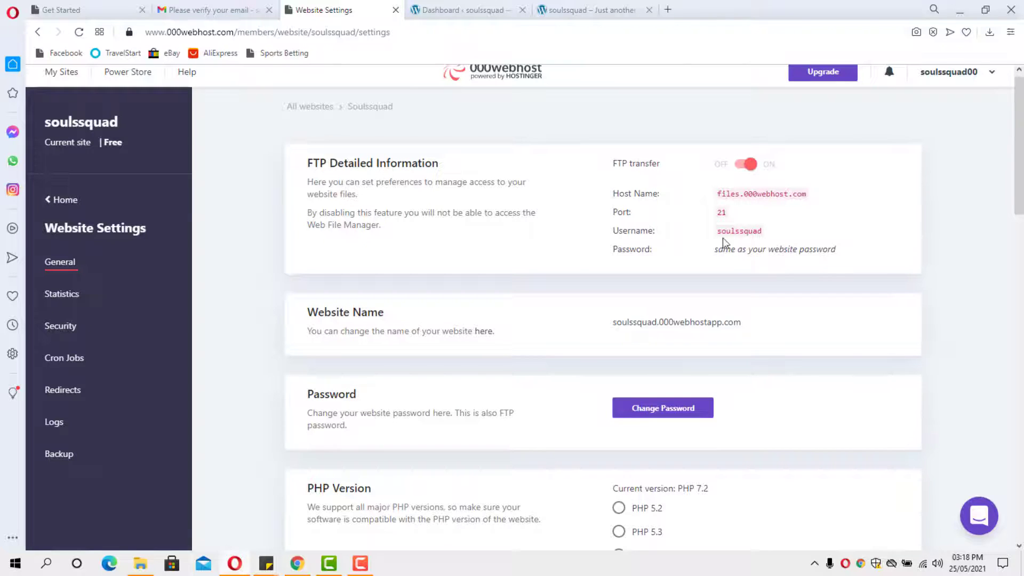
left_click(63, 297)
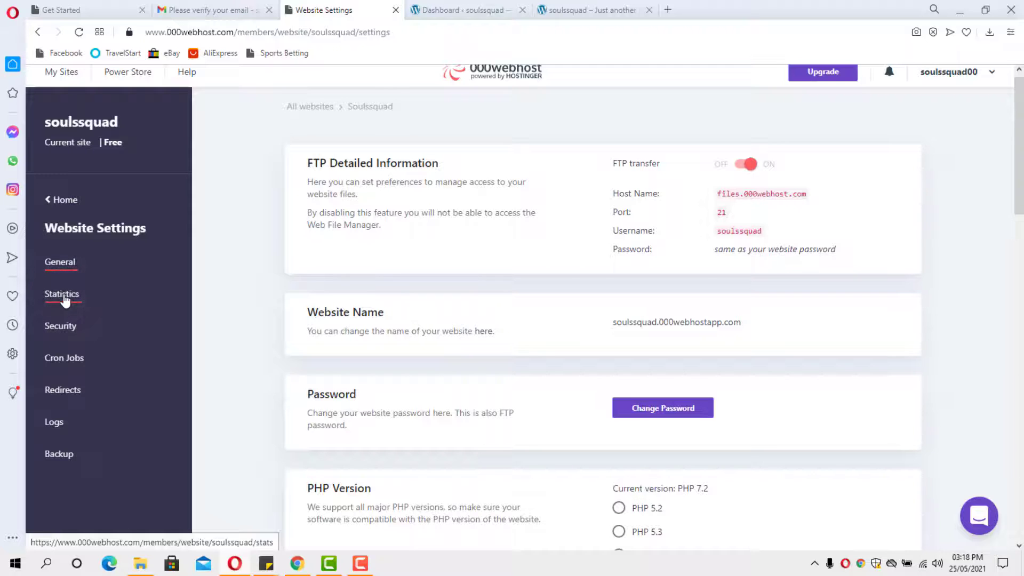
- Check the Statistics page (32.74% disk quota, 47.38% inodes used), then return to the sidebar's Home menu
left_click(63, 340)
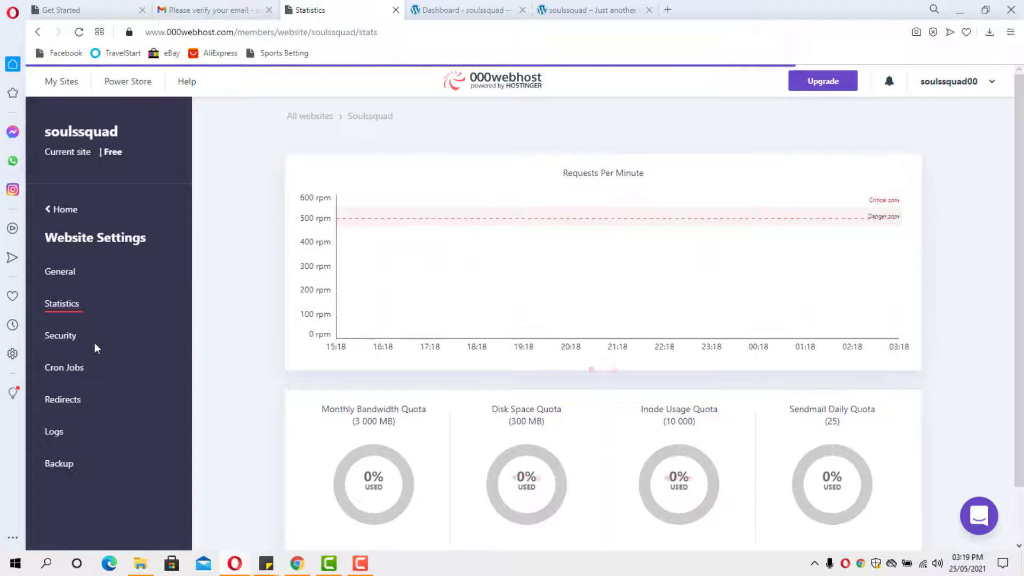
left_click(52, 209)
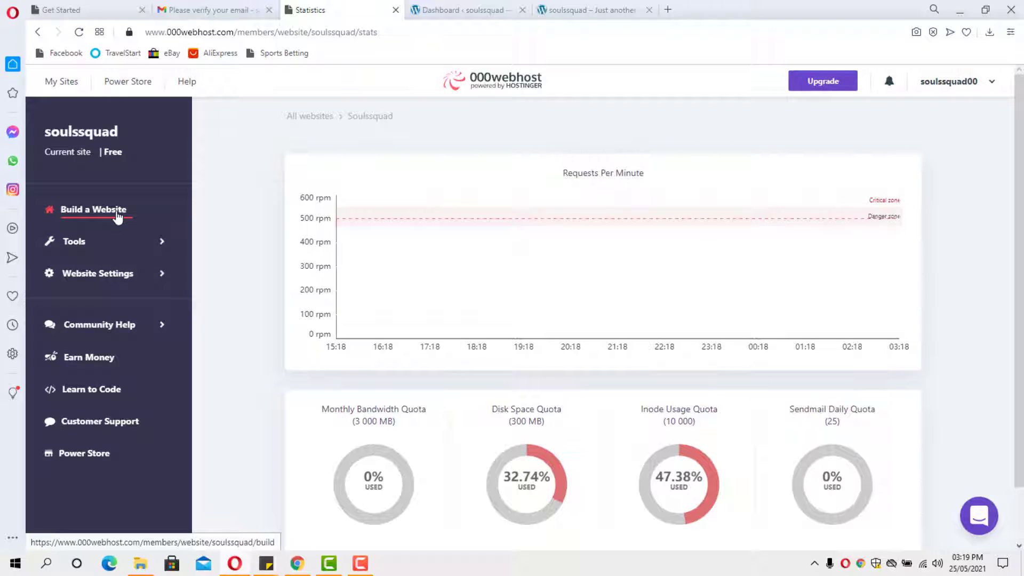
- Look over the Build a Website options (Zyro, WordPress, File Manager), then go back to the WordPress Dashboard tab
left_click(72, 212)
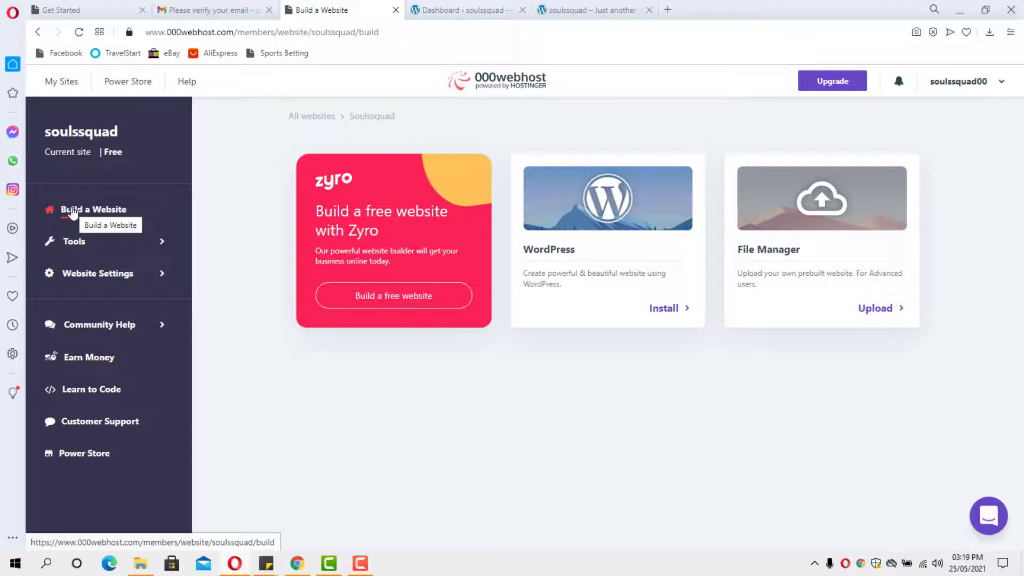
left_click(467, 9)
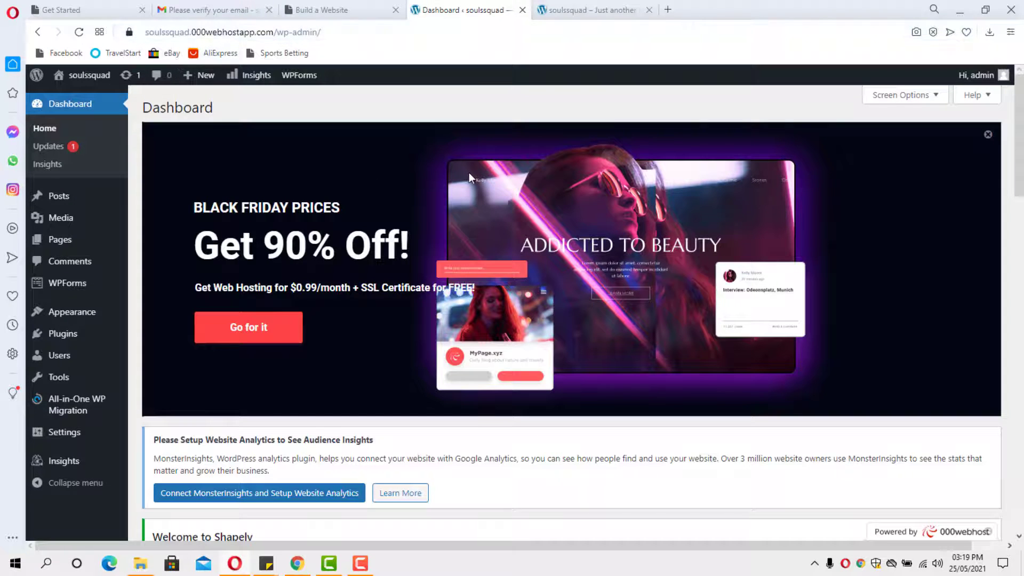
- Dismiss the Black Friday hosting promo banner and bring up the dashboard's Screen Options list
scroll(470, 174, "down", 5)
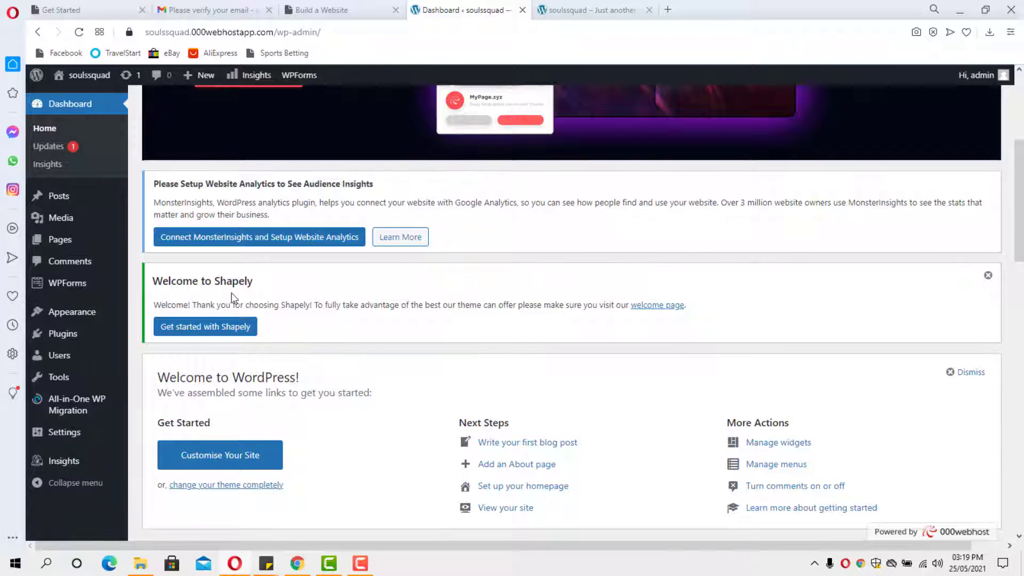
scroll(224, 295, "up", 4)
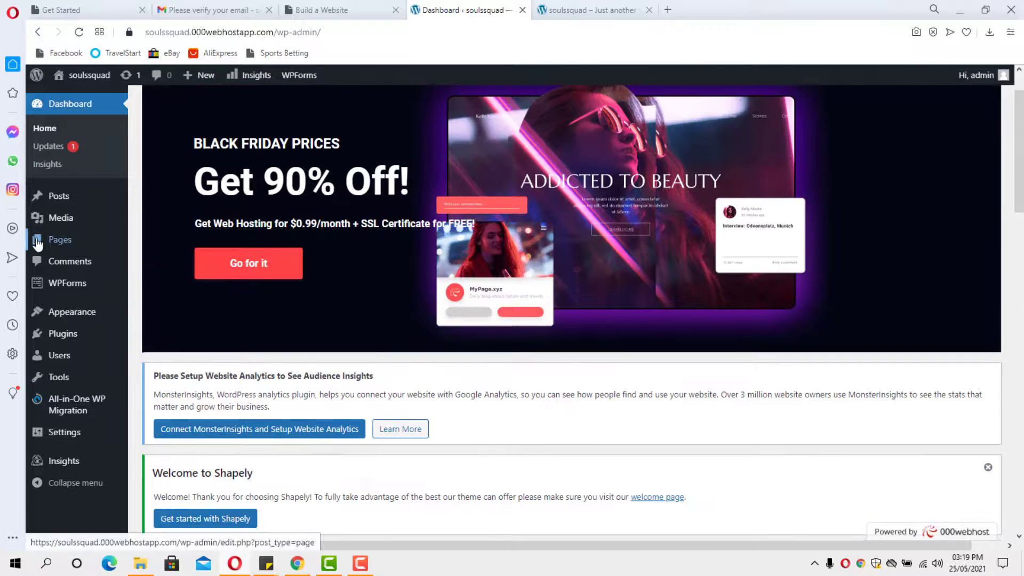
scroll(342, 238, "up", 1)
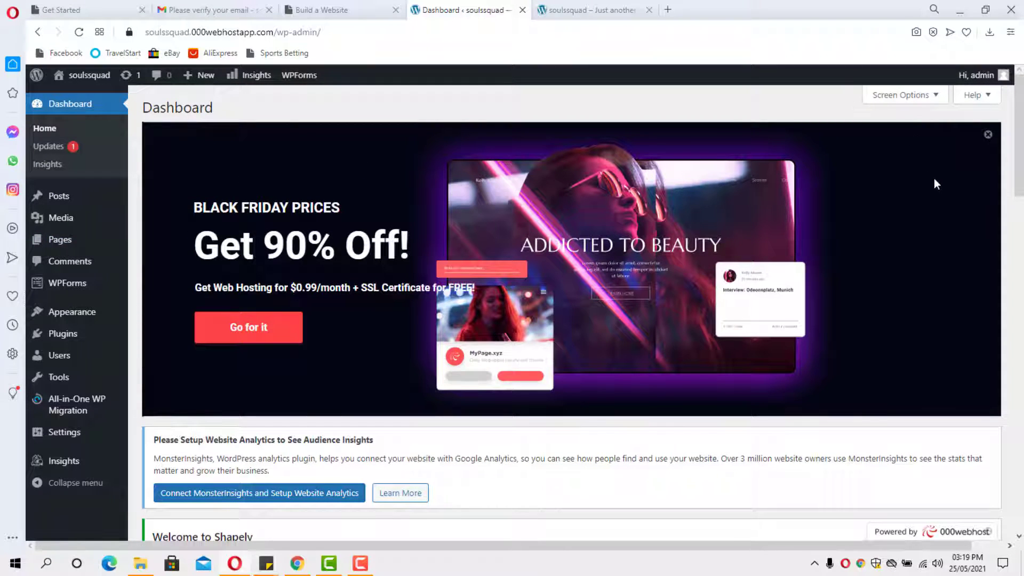
left_click(987, 134)
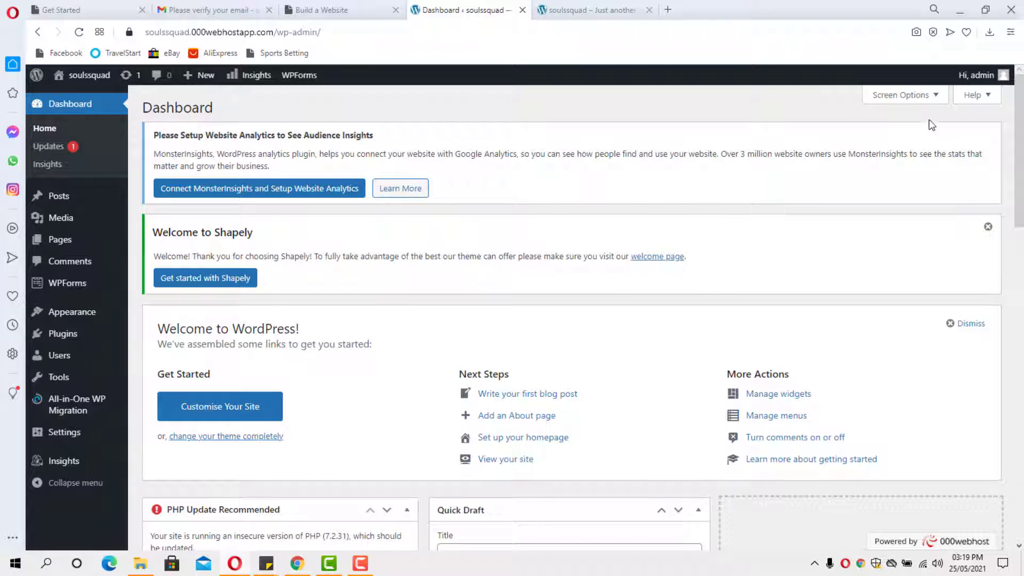
left_click(932, 97)
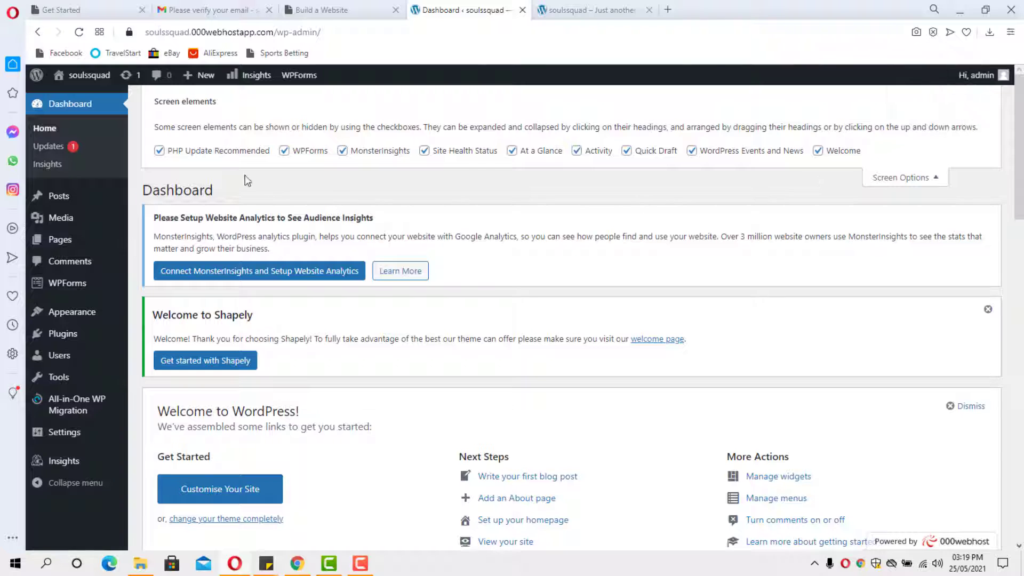
- Untick all nine dashboard widgets, from Welcome to WordPress through PHP Update Recommended, and collapse Screen Options
left_click(826, 151)
left_click(694, 152)
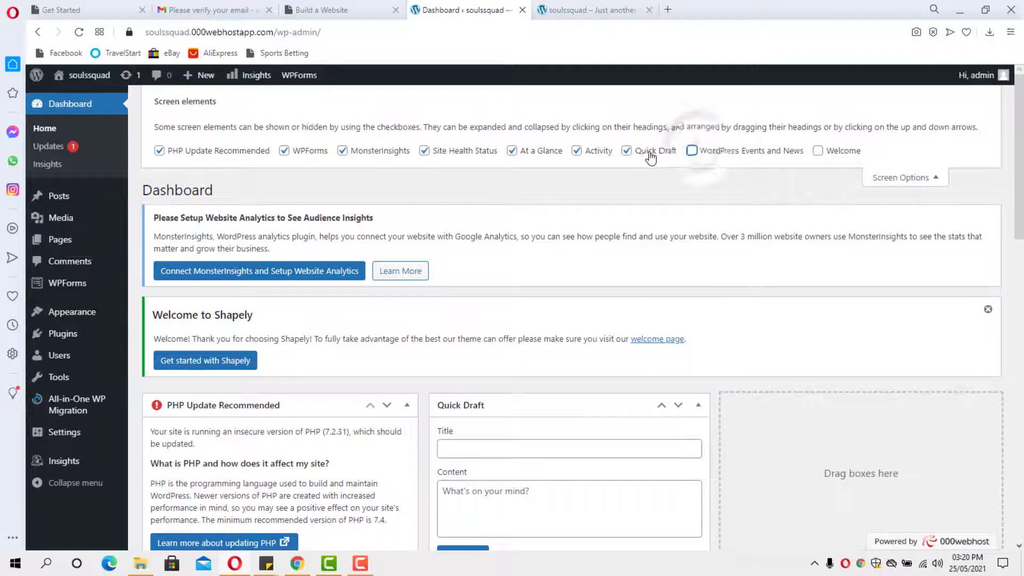
left_click(626, 150)
left_click(576, 151)
left_click(511, 151)
left_click(424, 151)
left_click(342, 151)
left_click(283, 151)
left_click(159, 151)
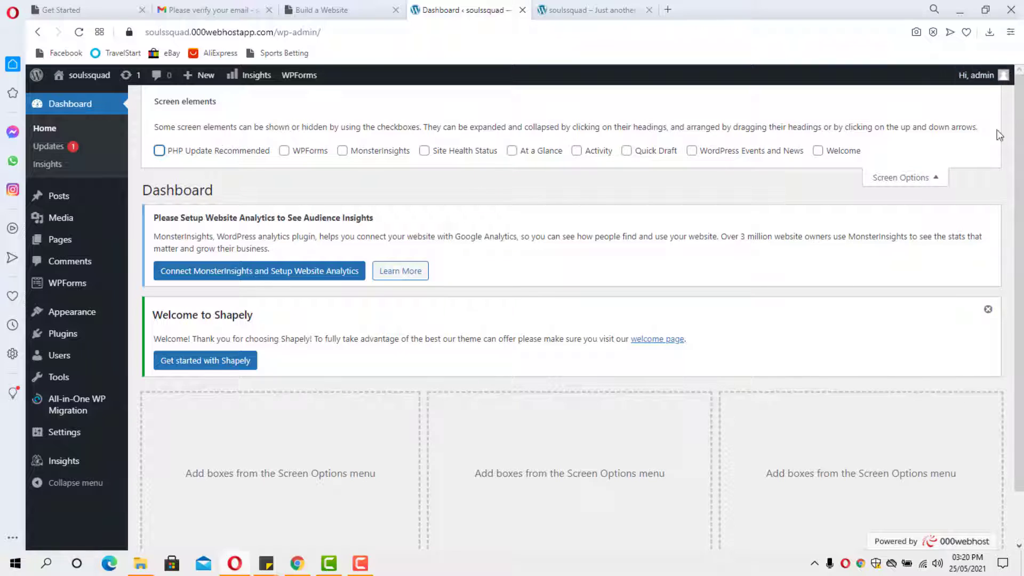
left_click(934, 182)
- Briefly re-show PHP Update Recommended and Site Health Status, leave both hidden, and close Screen Options
left_click(934, 97)
left_click(159, 151)
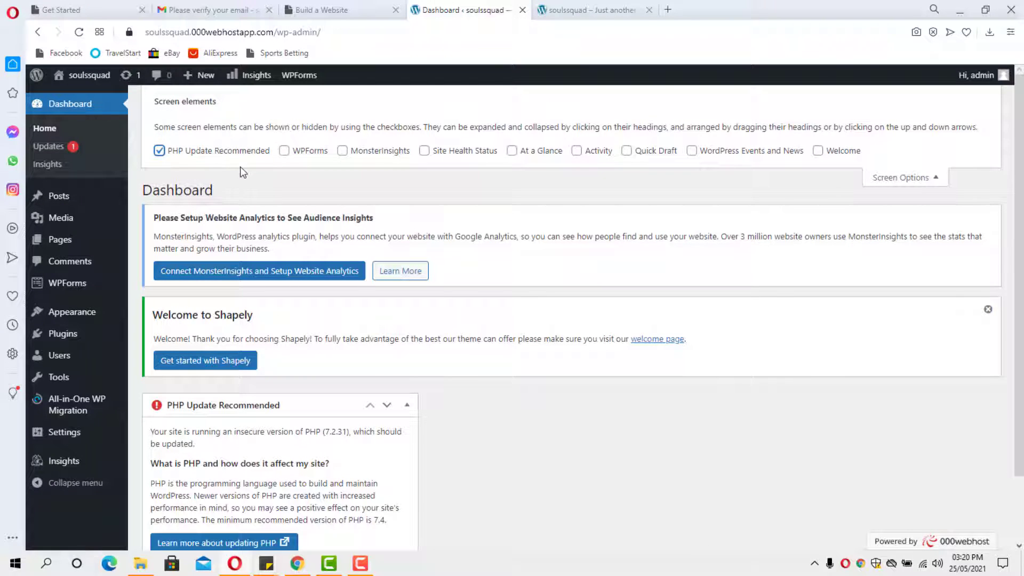
scroll(291, 242, "down", 2)
left_click(160, 151)
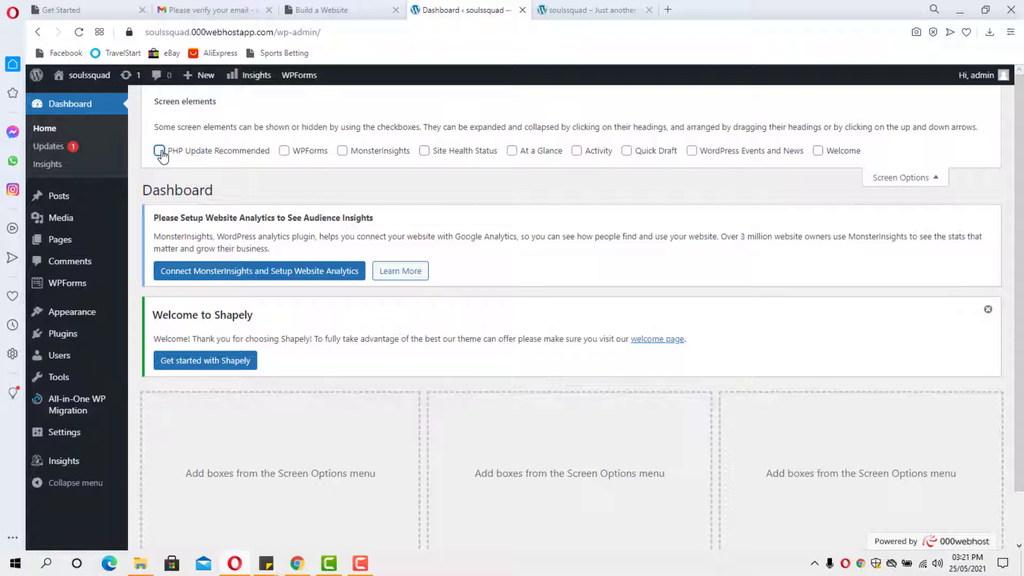
left_click(425, 151)
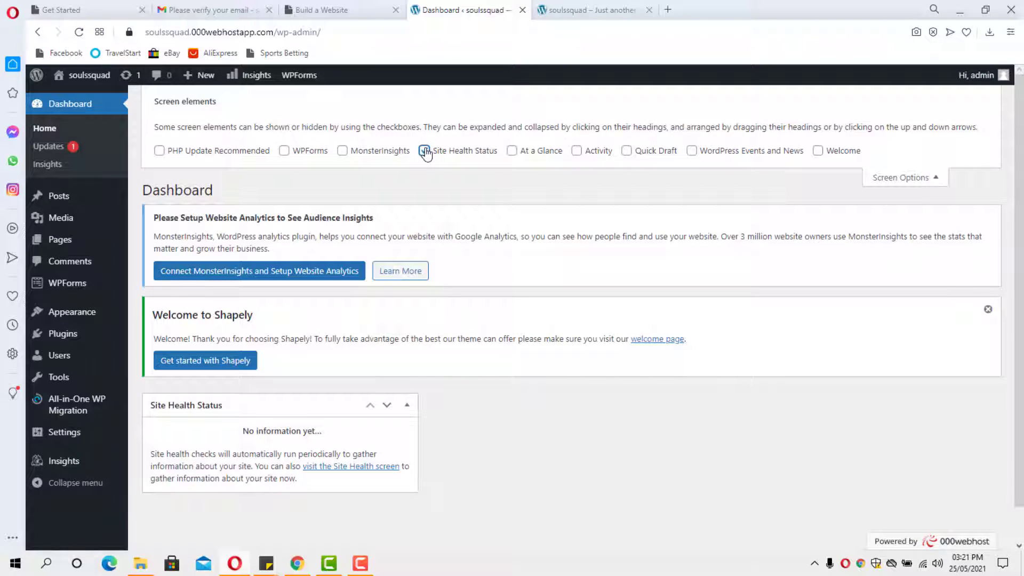
left_click(425, 151)
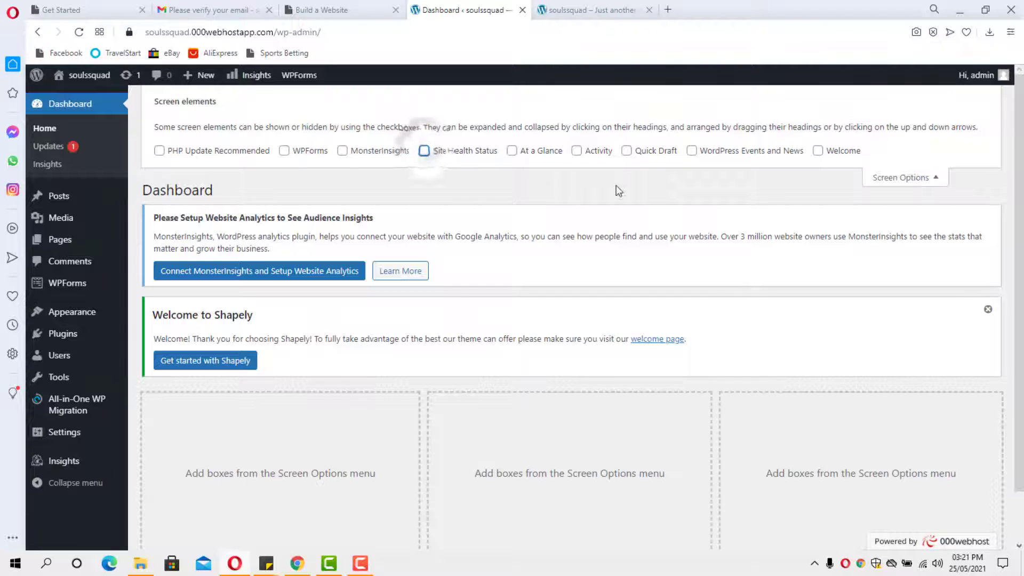
left_click(901, 178)
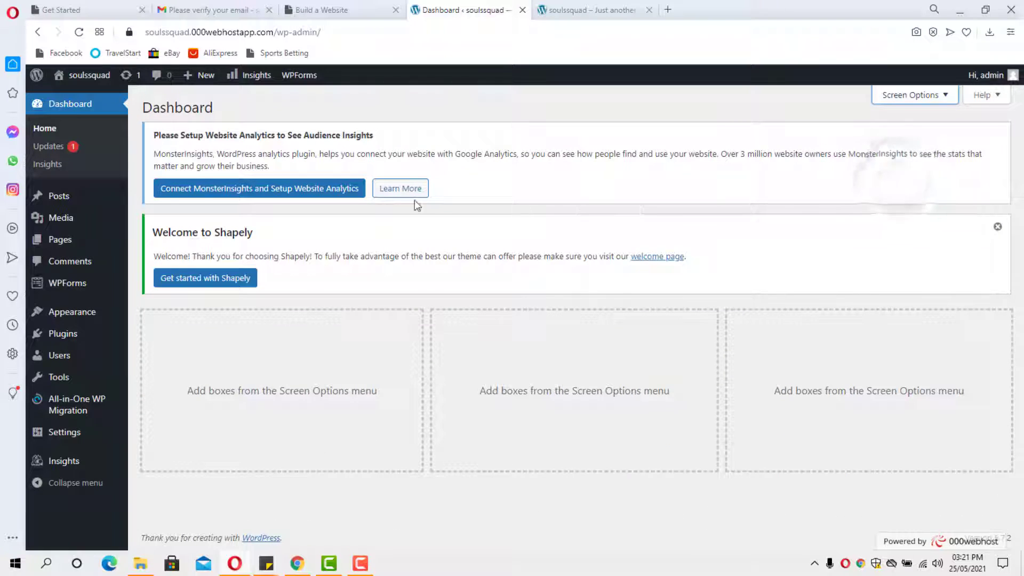
- Dismiss the Welcome to Shapely theme notice on the dashboard
left_click(997, 227)
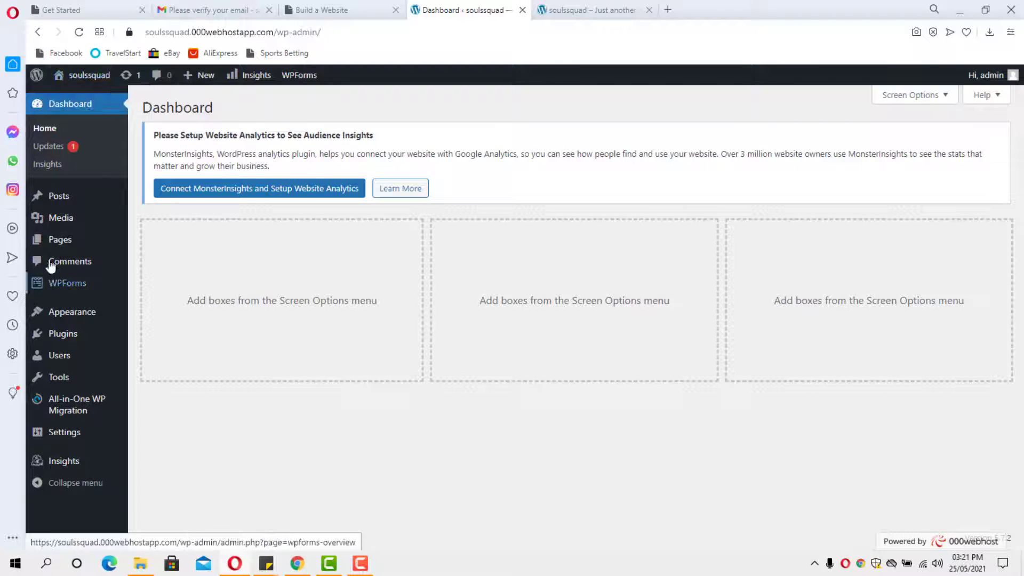
mouse_move(81, 297)
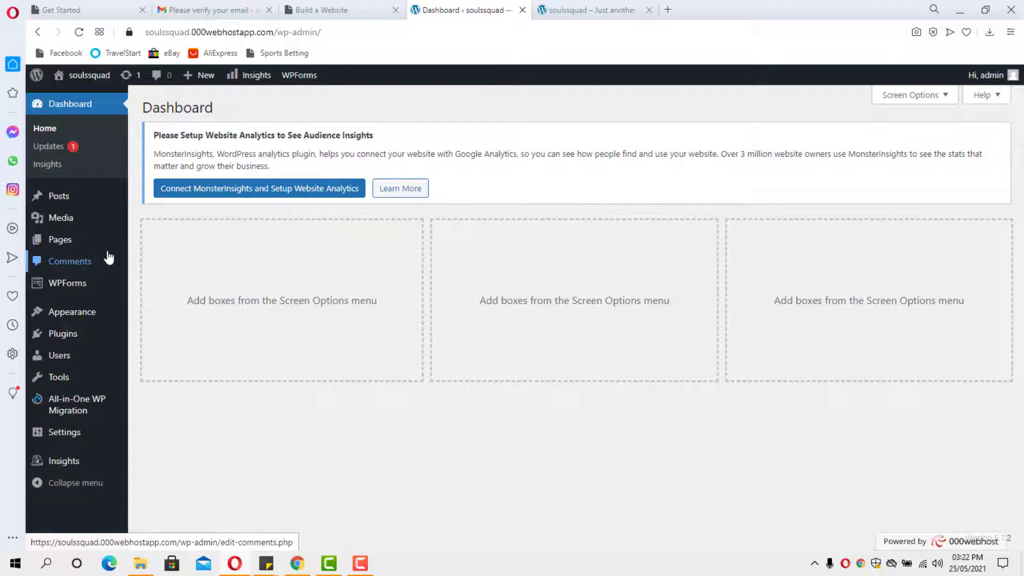
mouse_move(73, 319)
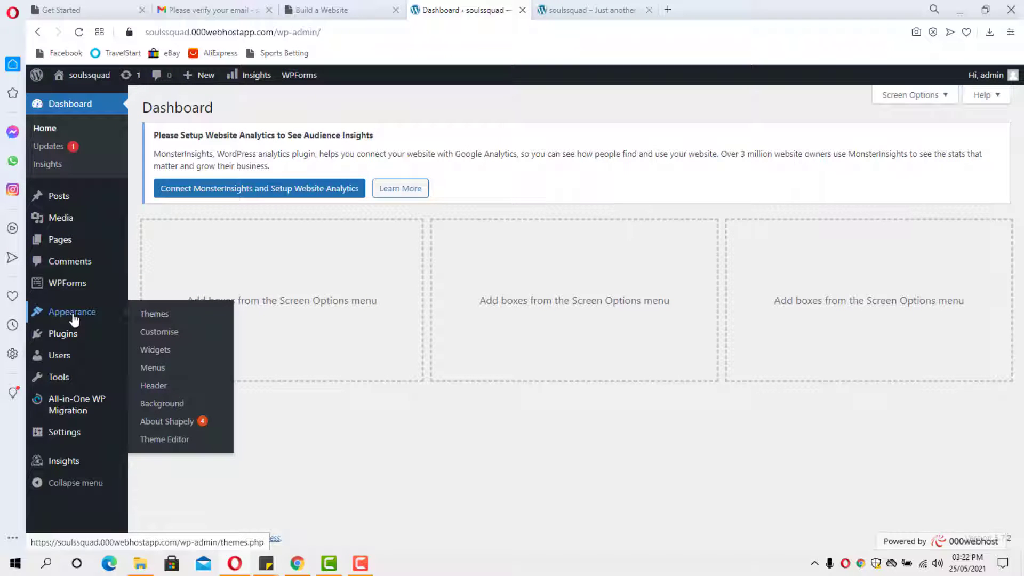
- Go from Appearance > Themes, which shows Shapely active, to the Add Themes page
left_click(159, 315)
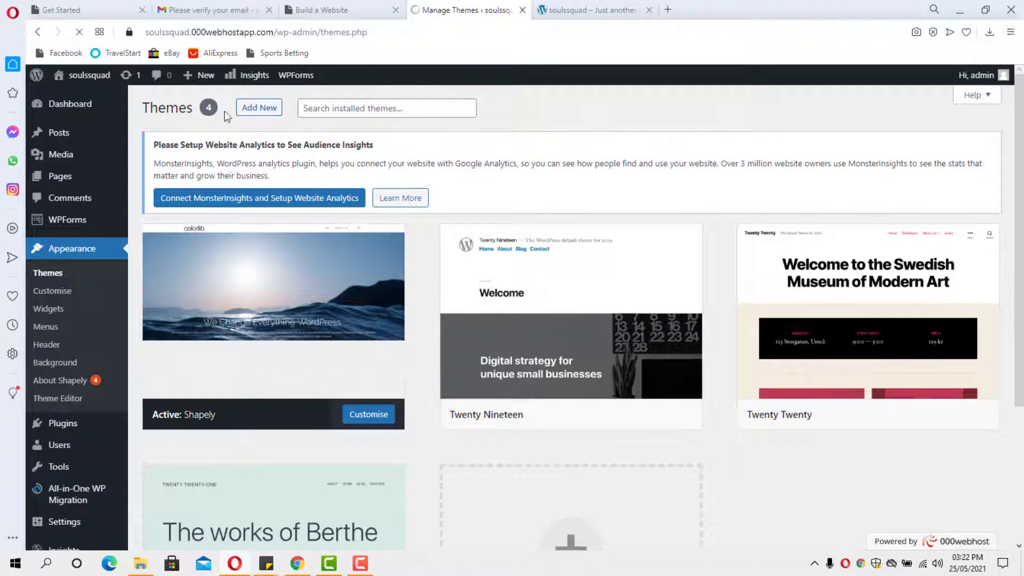
left_click(257, 108)
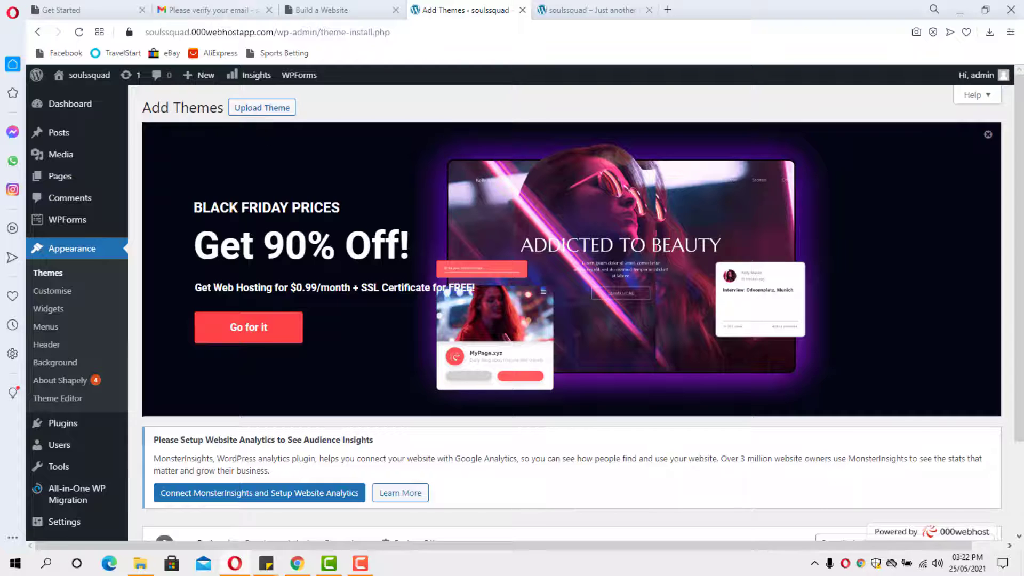
- Search themes for 'astra', install and activate Astra, then bring the live site tab forward
scroll(753, 240, "down", 3)
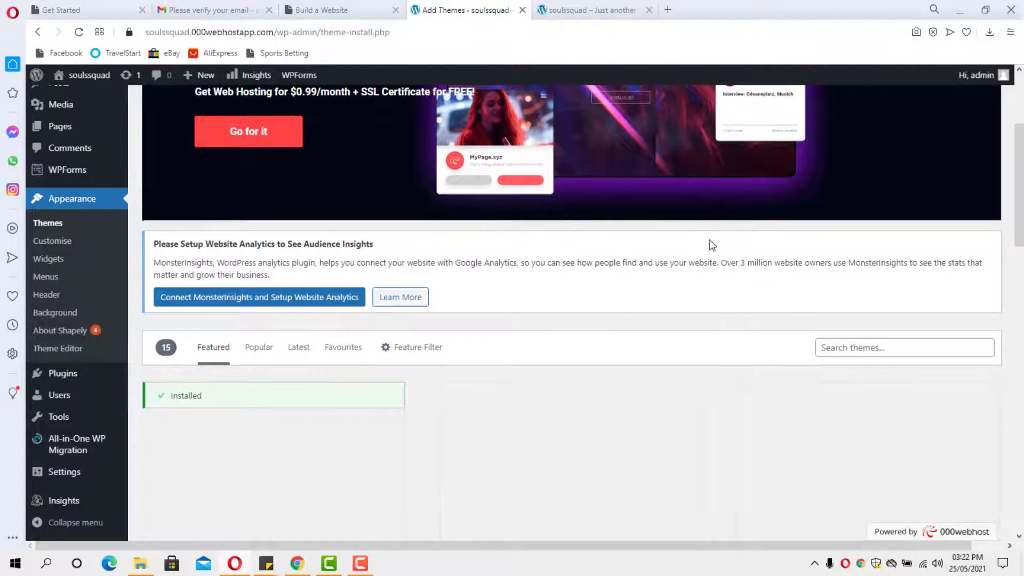
scroll(709, 245, "down", 3)
left_click(872, 159)
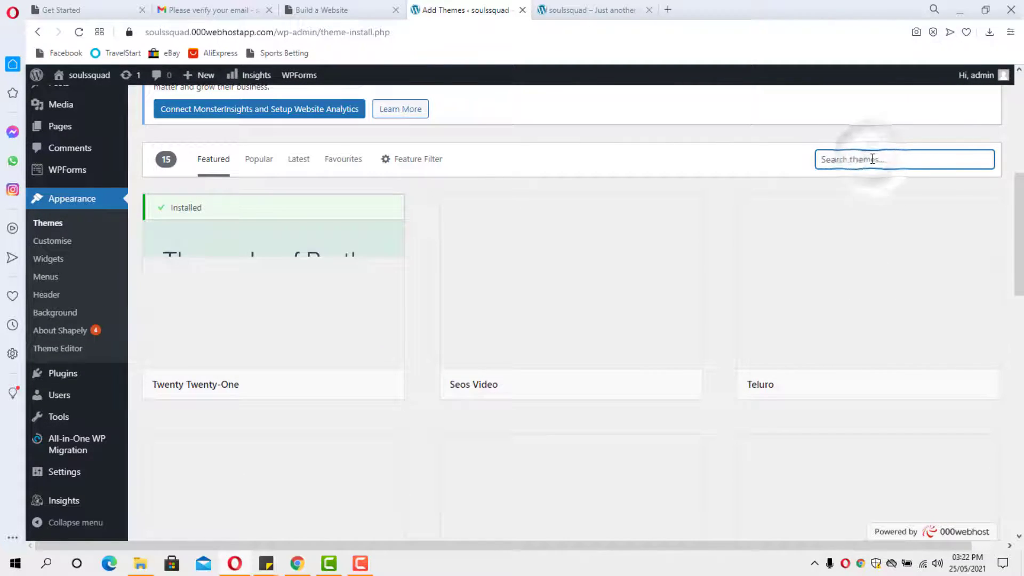
type("astra")
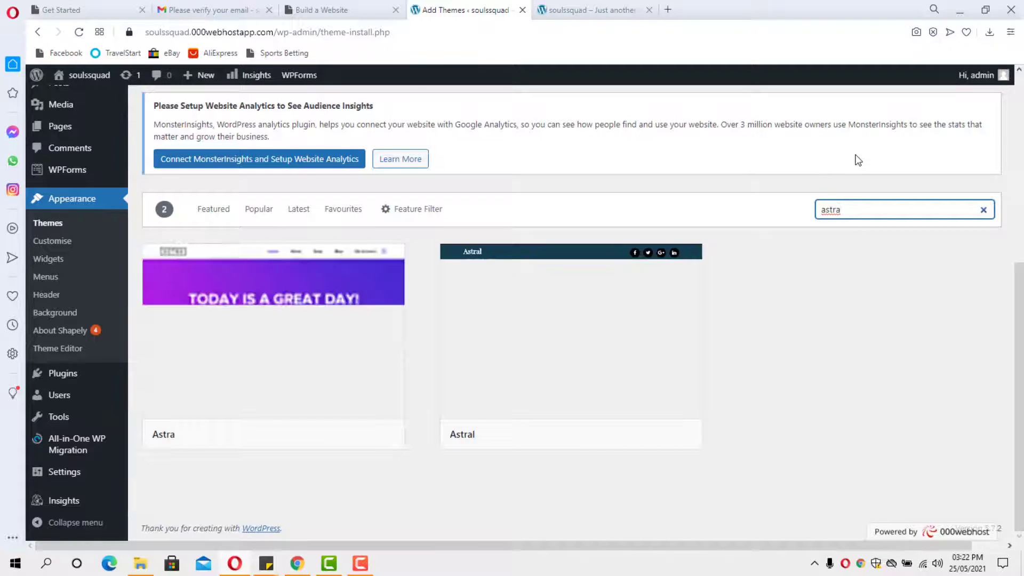
mouse_move(248, 341)
left_click(322, 434)
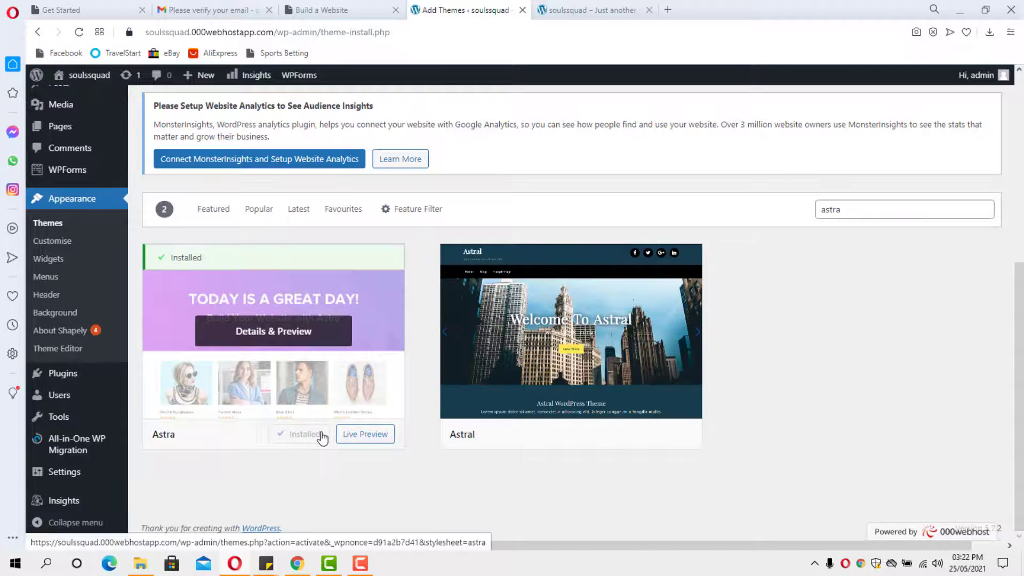
left_click(322, 435)
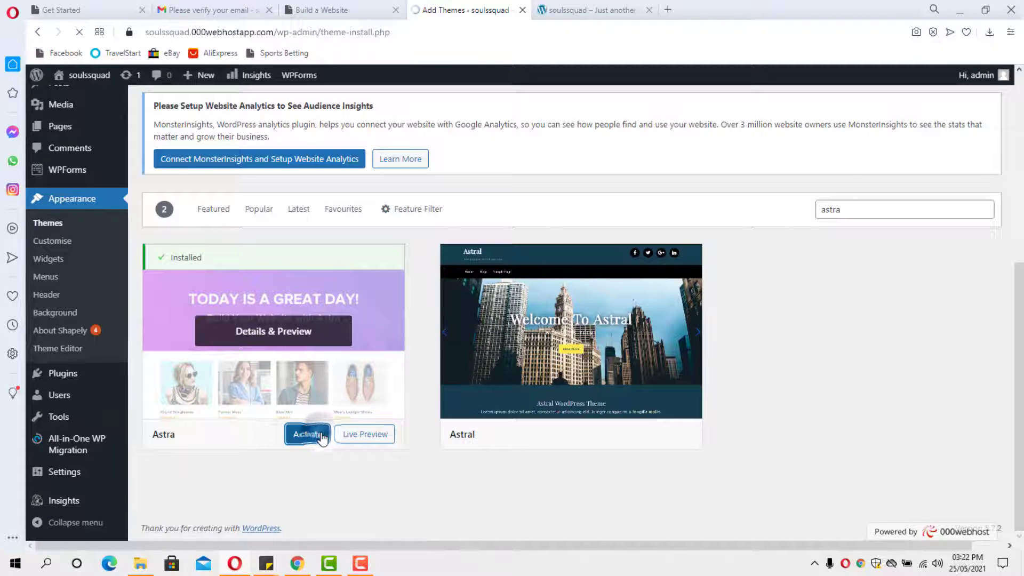
scroll(355, 358, "down", 5)
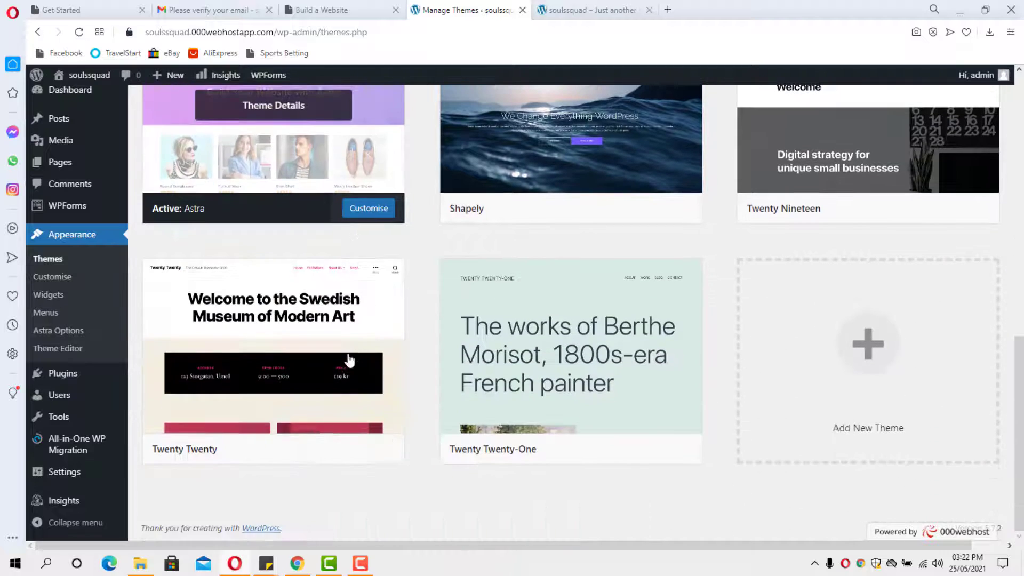
scroll(283, 245, "up", 4)
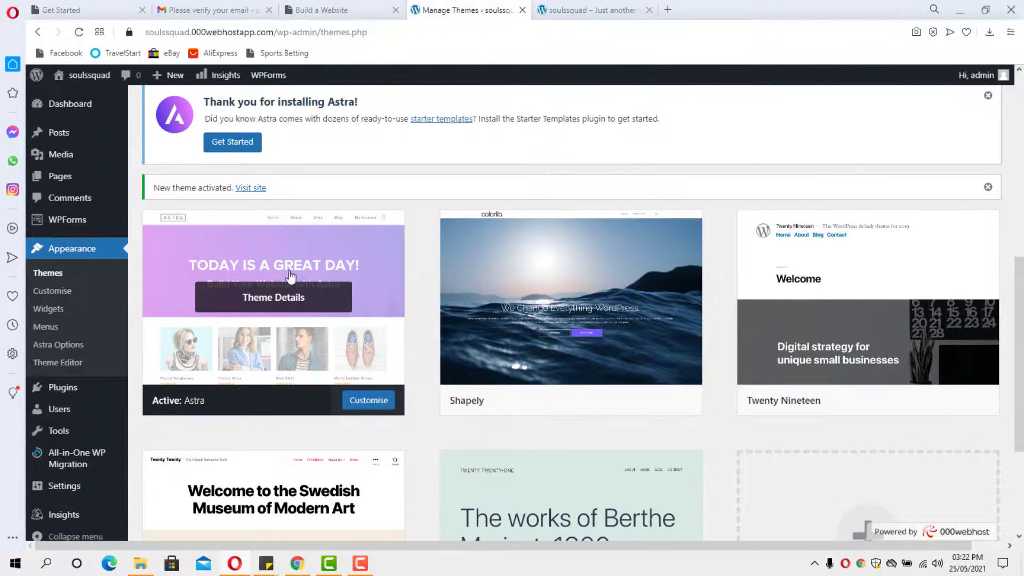
left_click(589, 9)
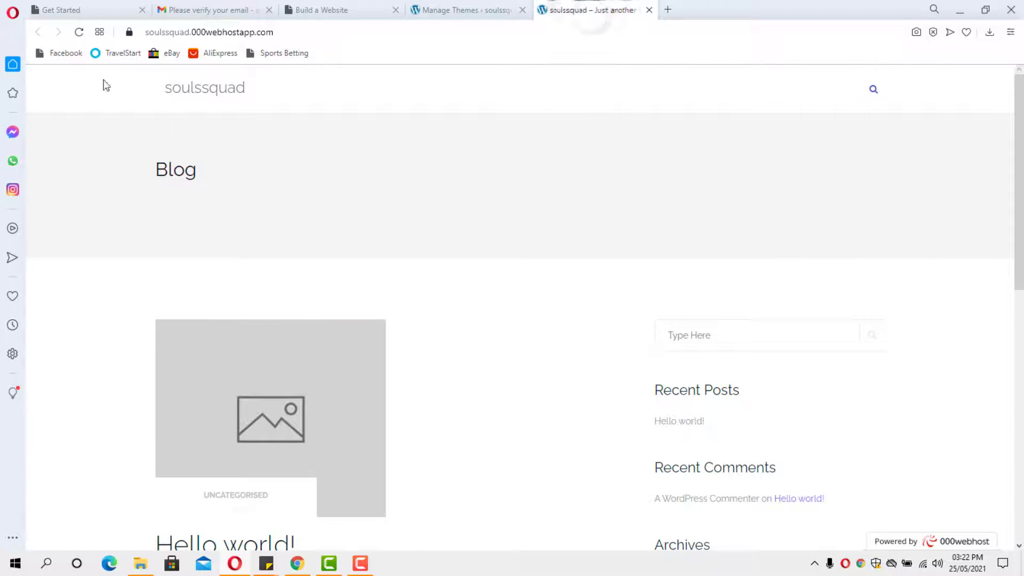
- Reload the live site to see Astra's layout, then return to the Themes management tab
left_click(79, 32)
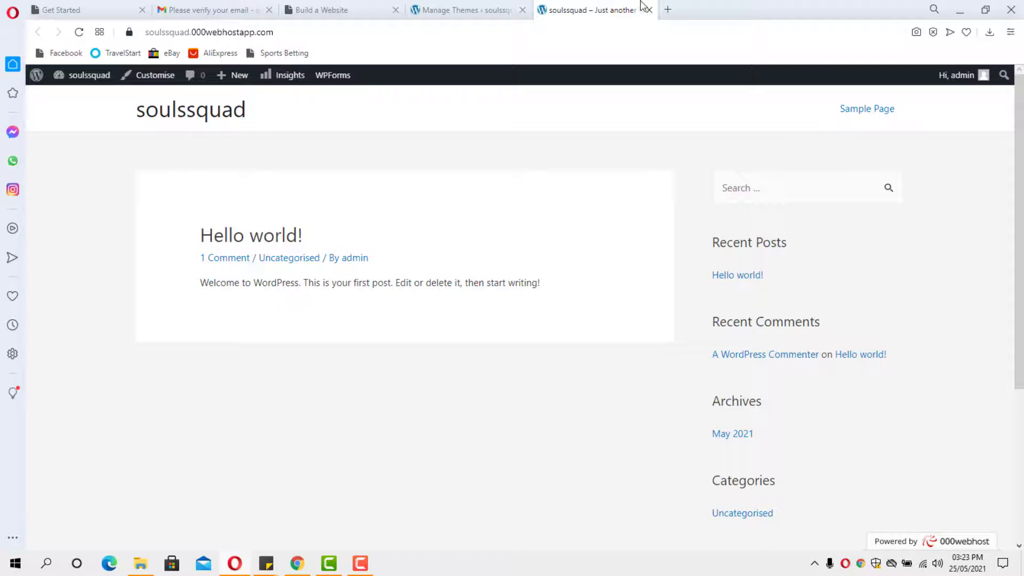
left_click(492, 10)
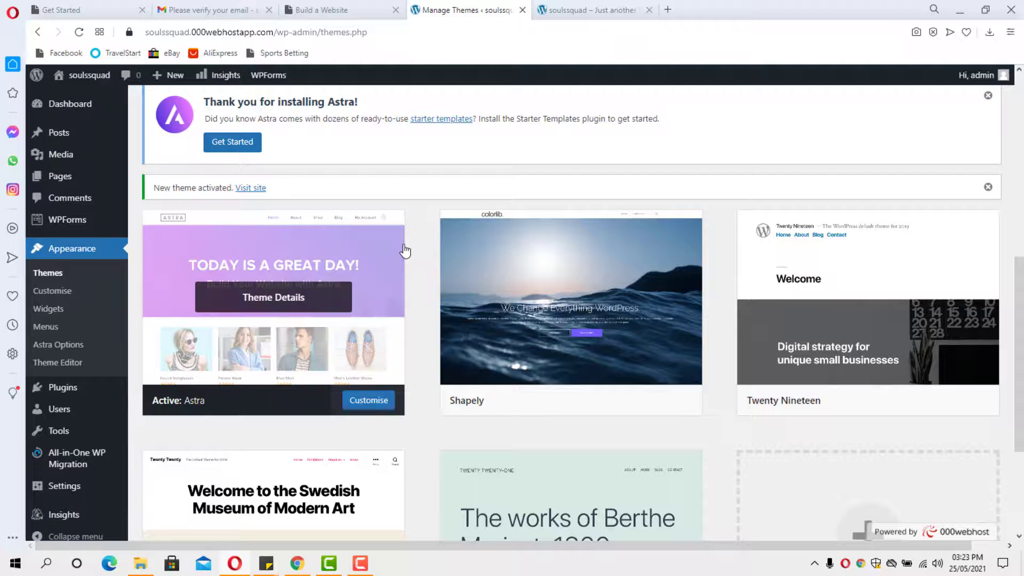
- From Plugins > Add New, search 'astra starter', then install and activate the Starter Templates plugin
mouse_move(63, 393)
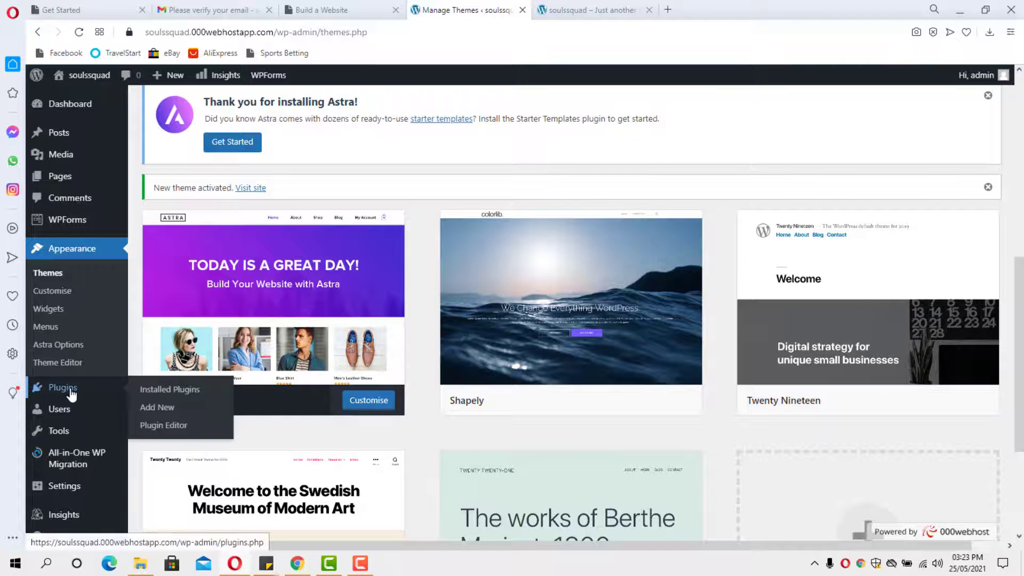
left_click(157, 408)
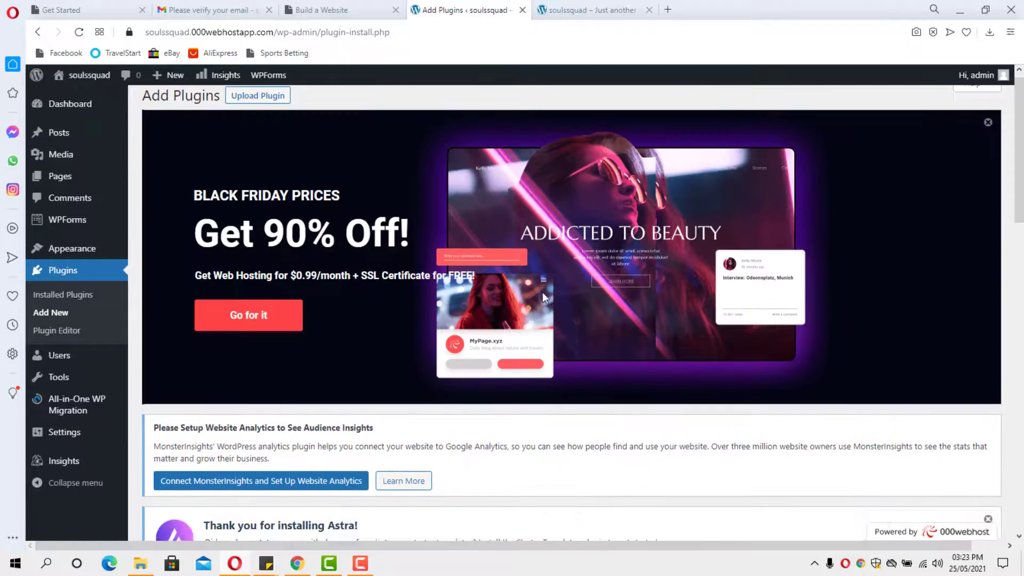
scroll(543, 293, "down", 5)
scroll(543, 293, "up", 2)
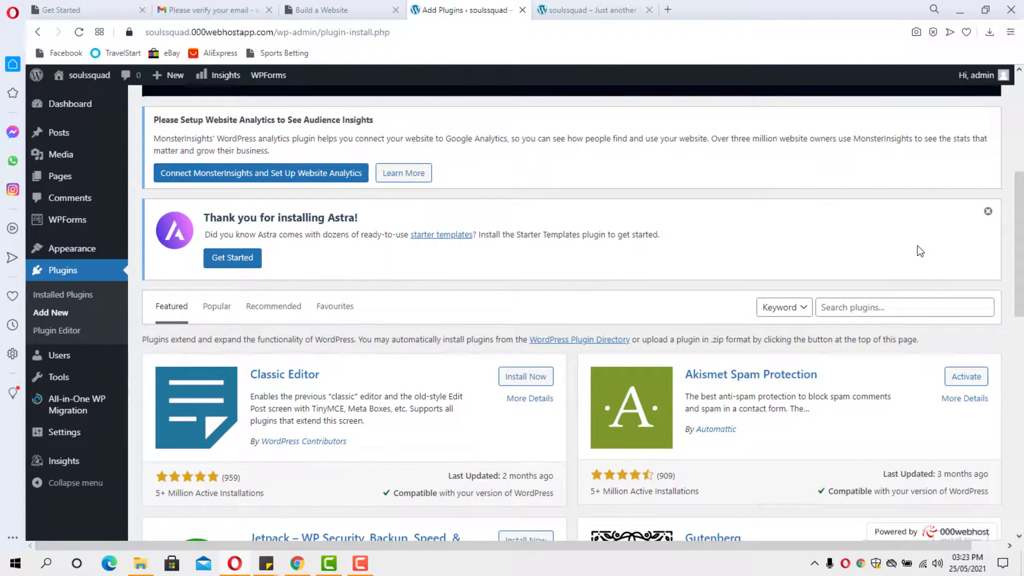
left_click(894, 307)
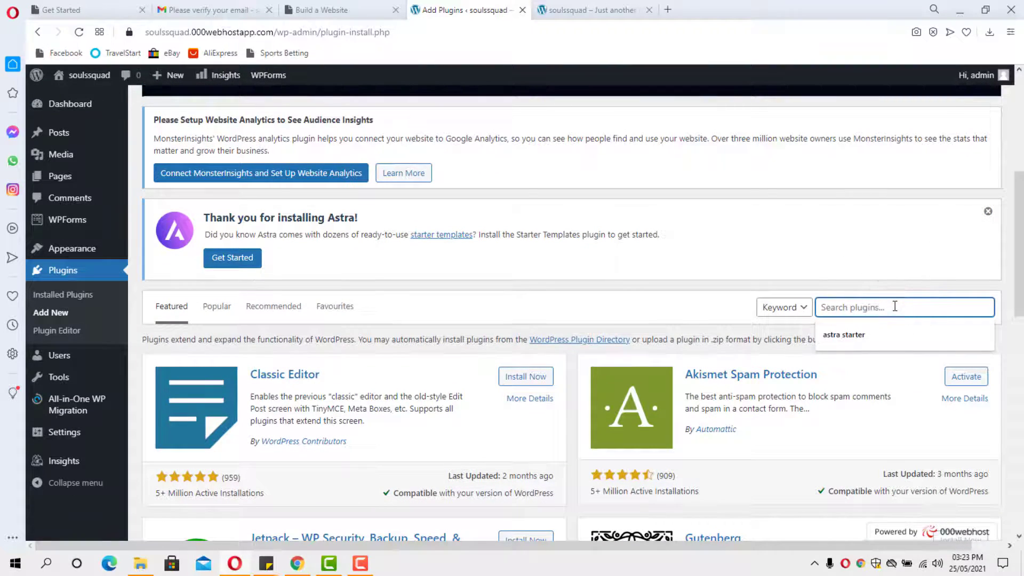
left_click(853, 337)
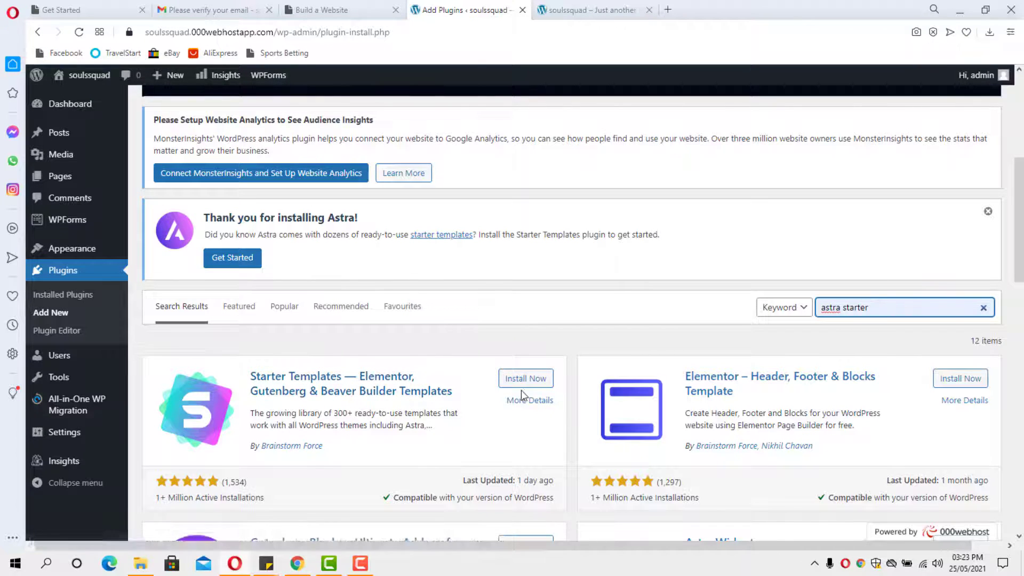
left_click(530, 379)
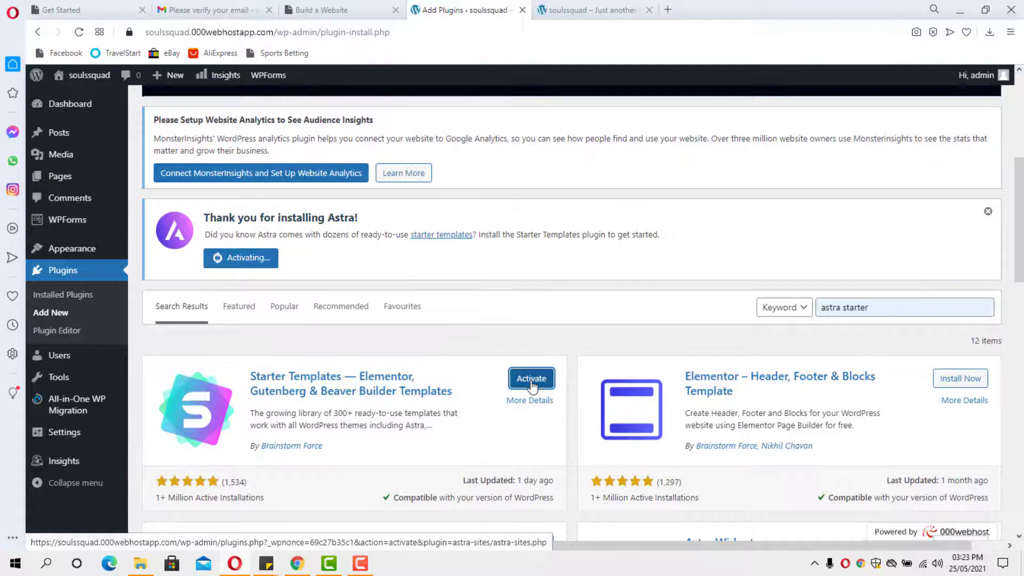
left_click(531, 378)
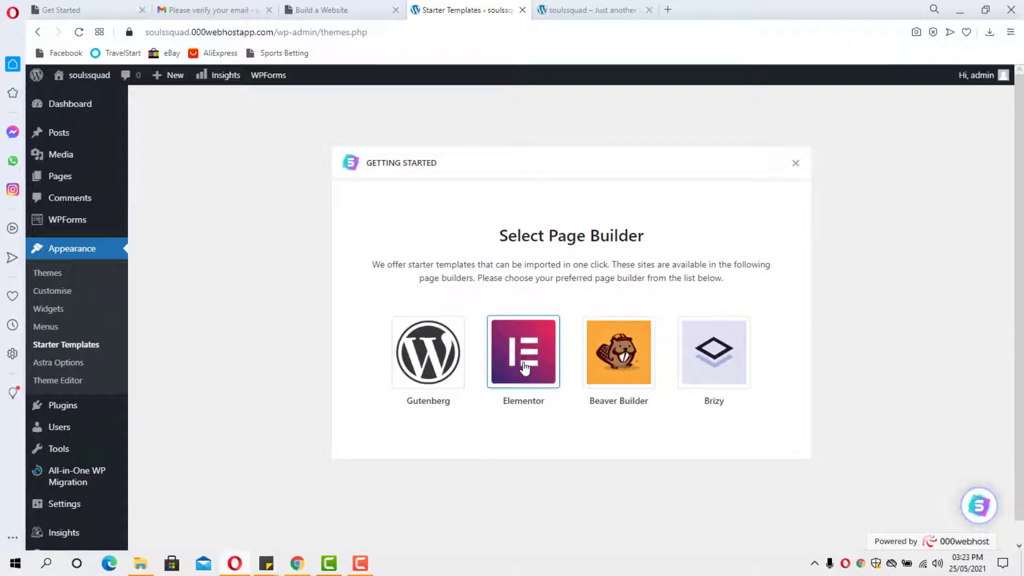
- Pick Elementor as the Starter Templates page builder and open the template category and price filter
left_click(524, 367)
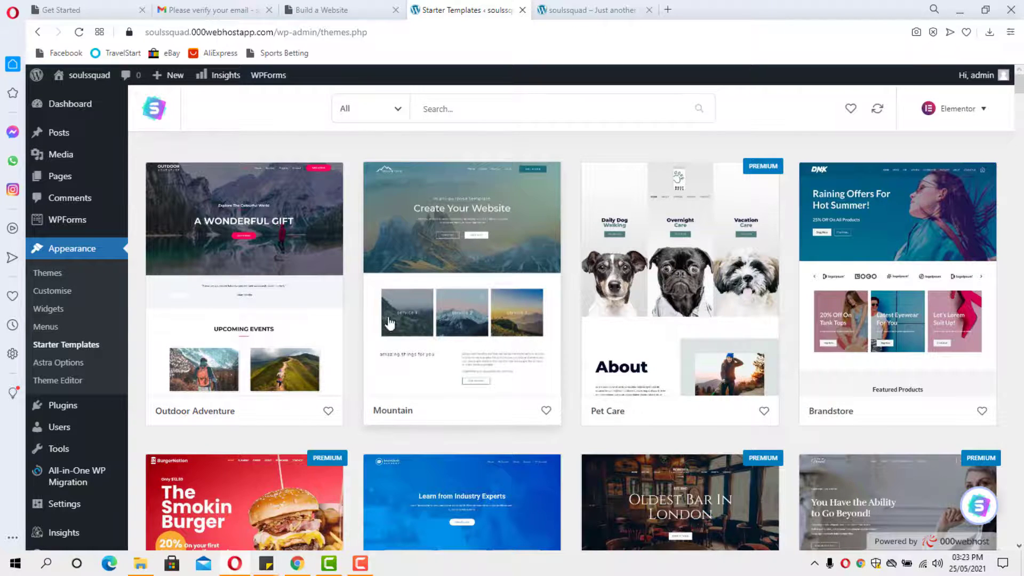
left_click(396, 113)
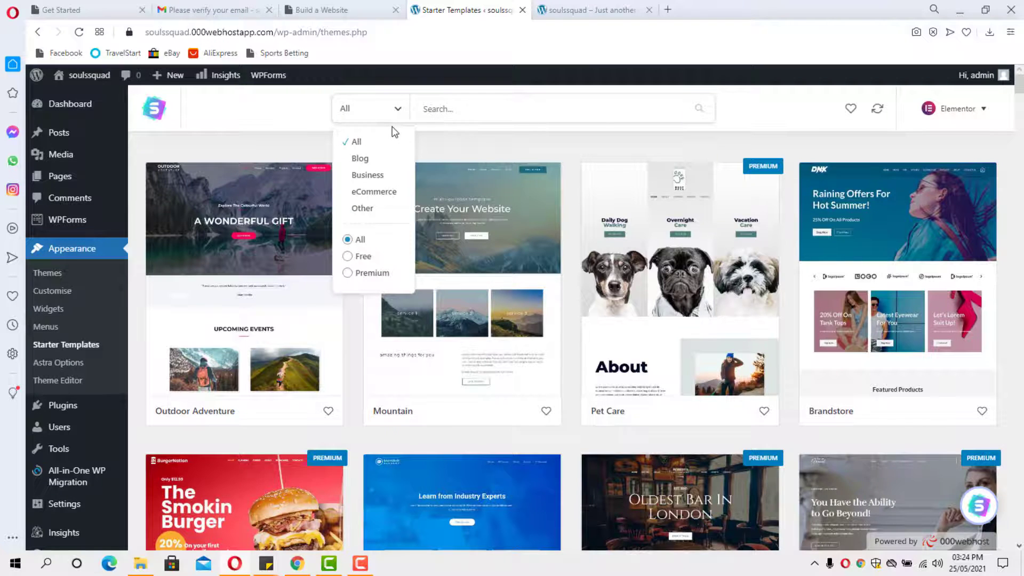
- Filter the template gallery to Free and browse down to the Pharmaceutical Company template
left_click(348, 256)
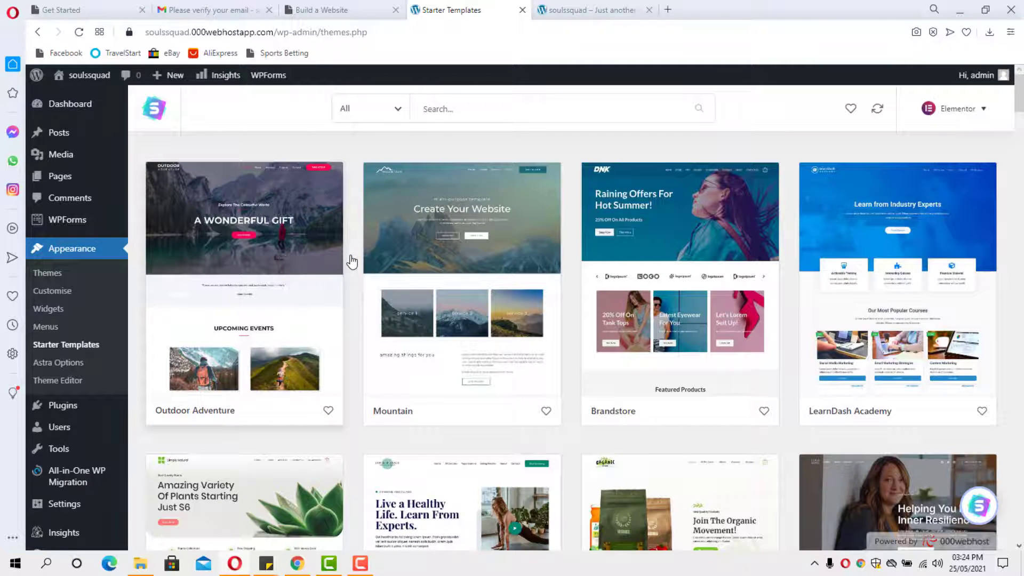
scroll(349, 254, "down", 3)
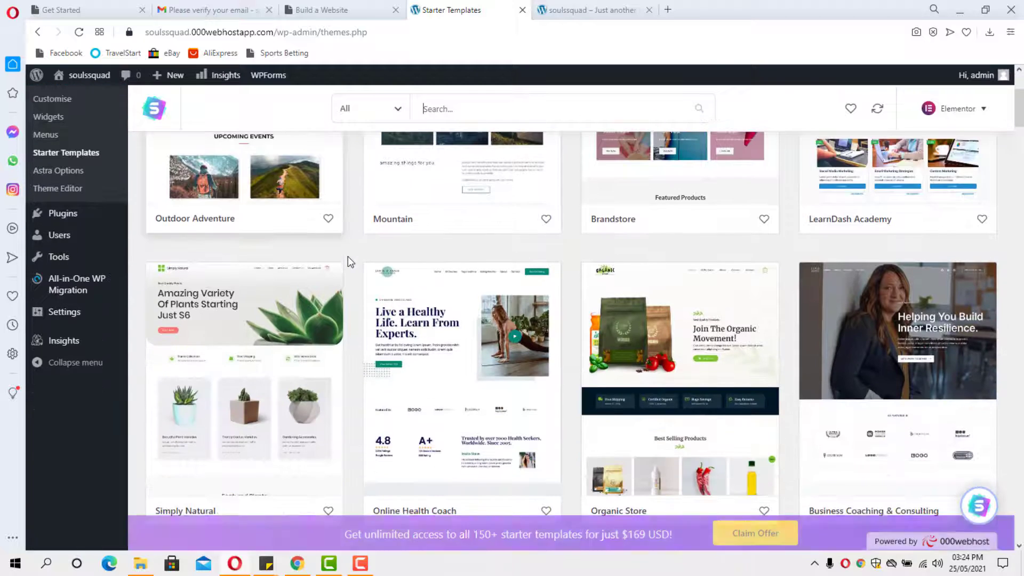
scroll(347, 263, "down", 4)
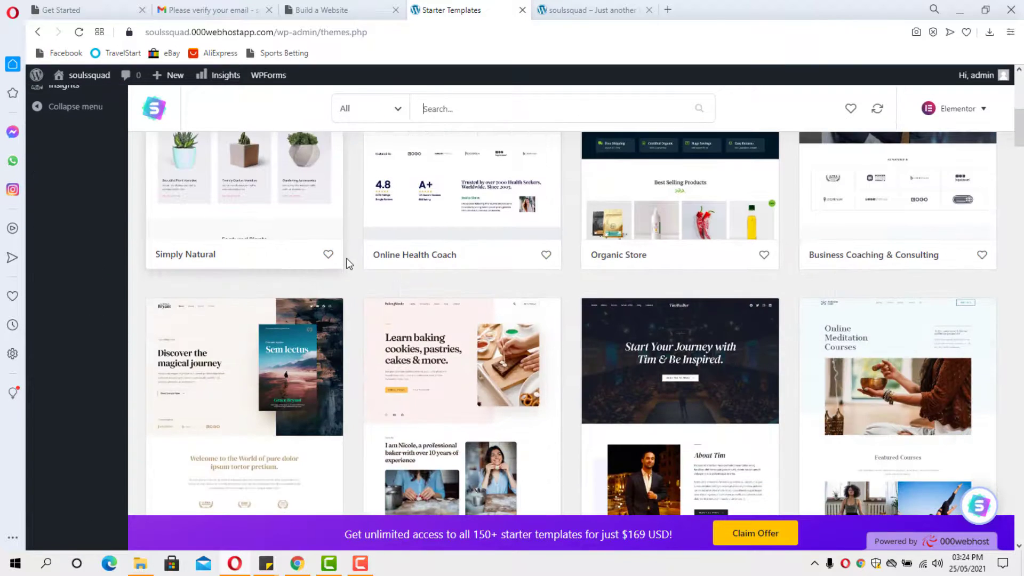
scroll(348, 263, "down", 3)
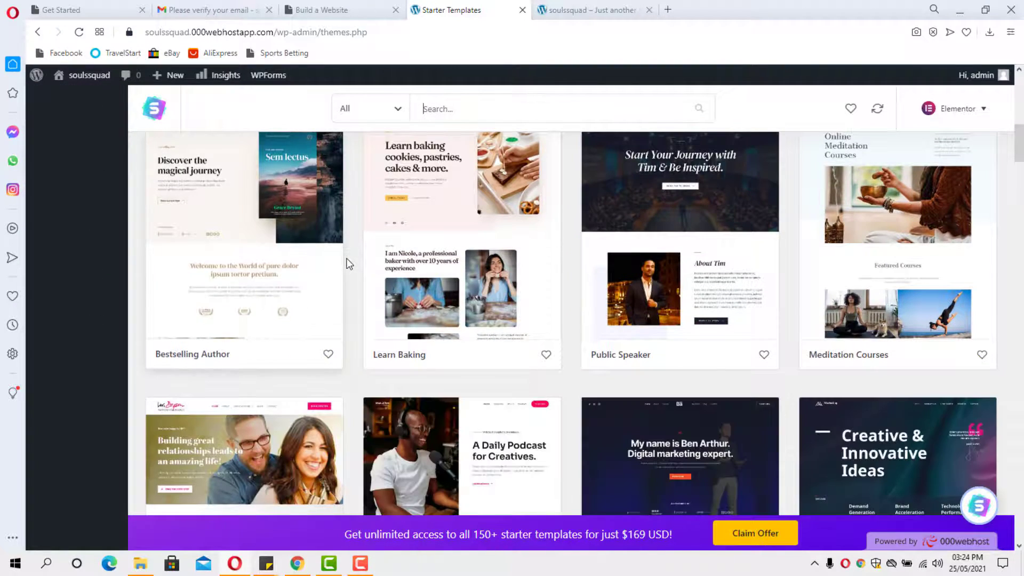
scroll(349, 264, "down", 3)
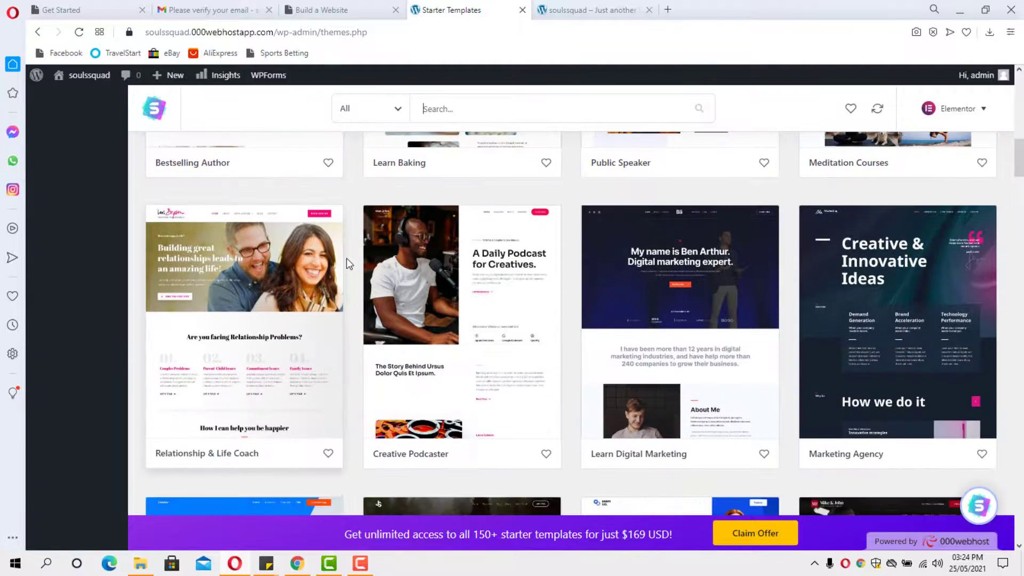
scroll(349, 263, "down", 3)
scroll(349, 263, "down", 3)
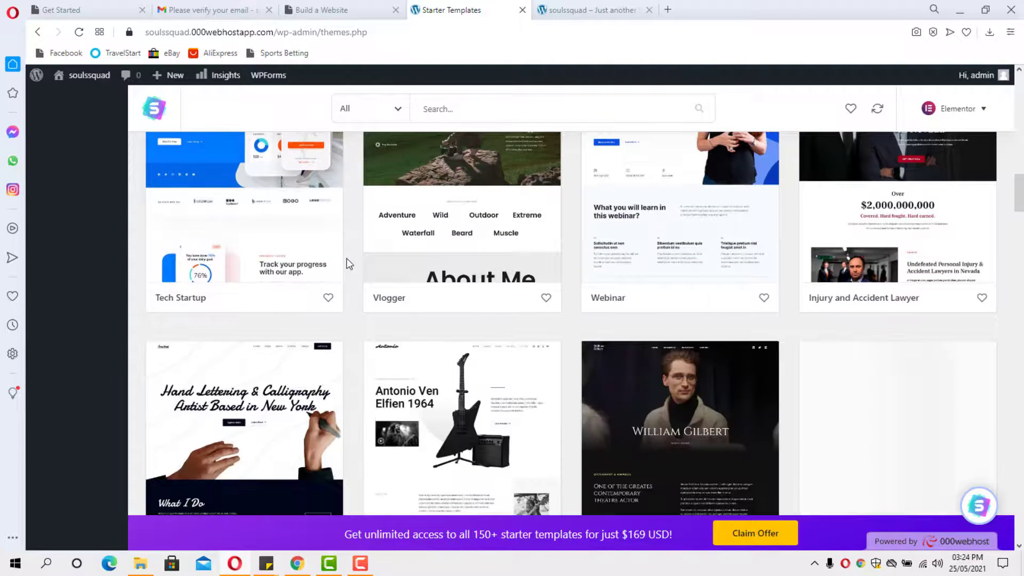
scroll(348, 262, "down", 6)
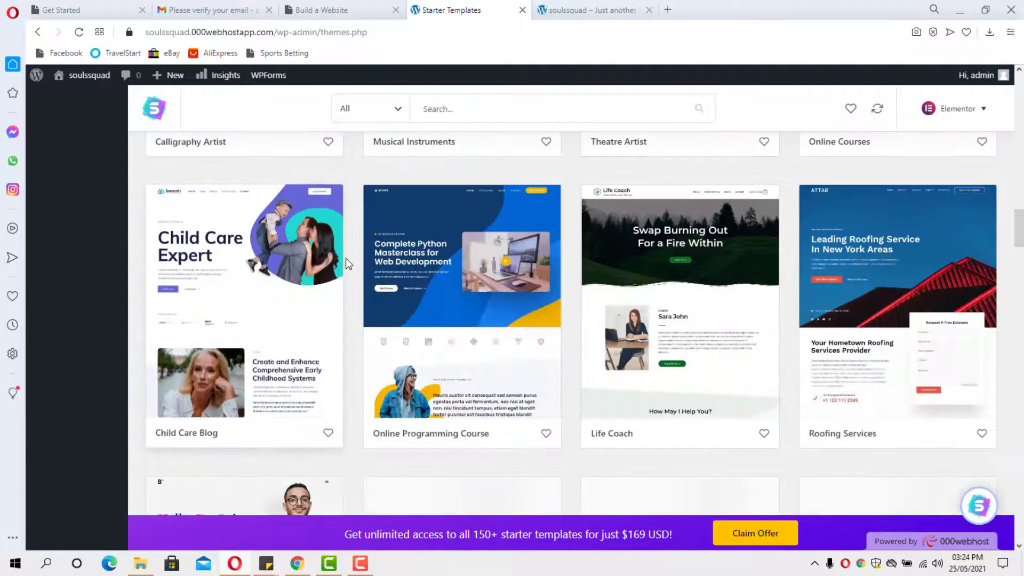
scroll(345, 258, "down", 5)
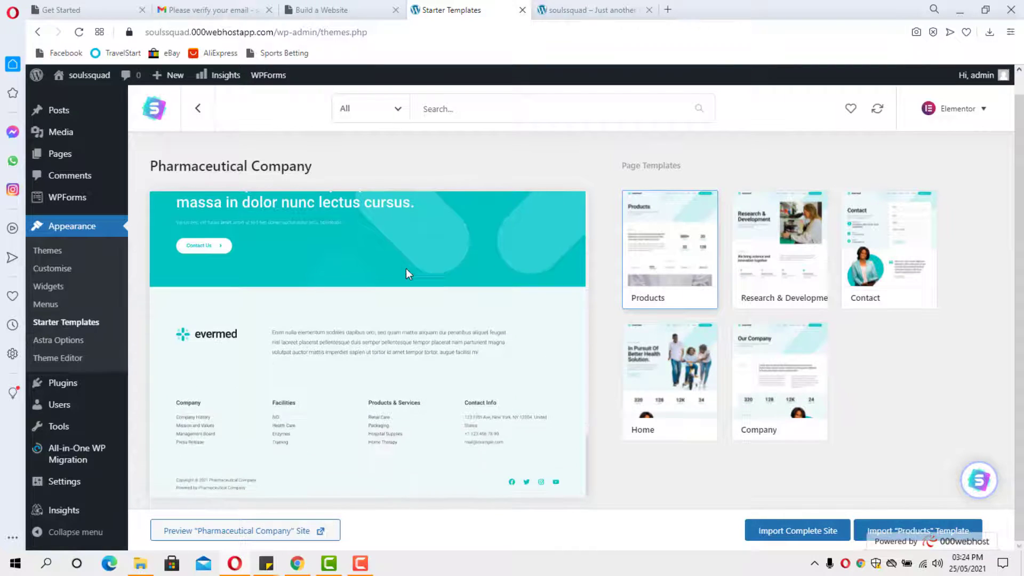
- Preview the Research & Development and Contact page templates, then open the full Pharmaceutical Company demo site
left_click(779, 268)
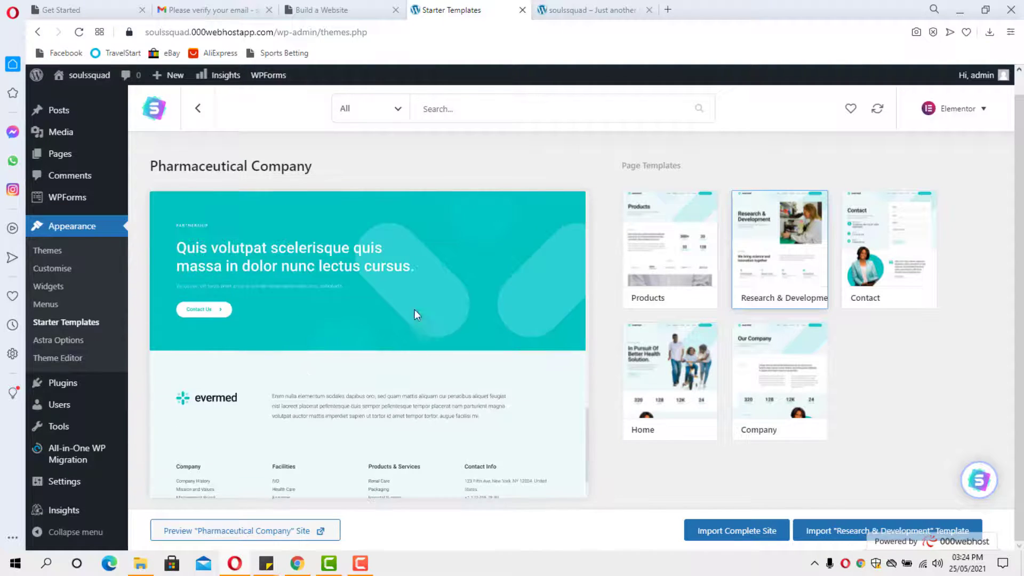
left_click(897, 264)
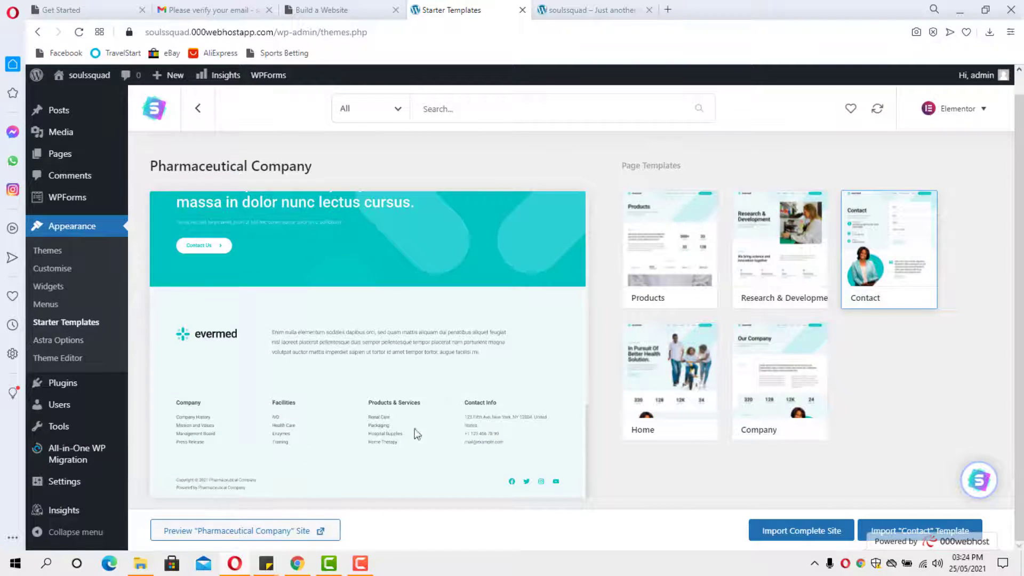
left_click(231, 533)
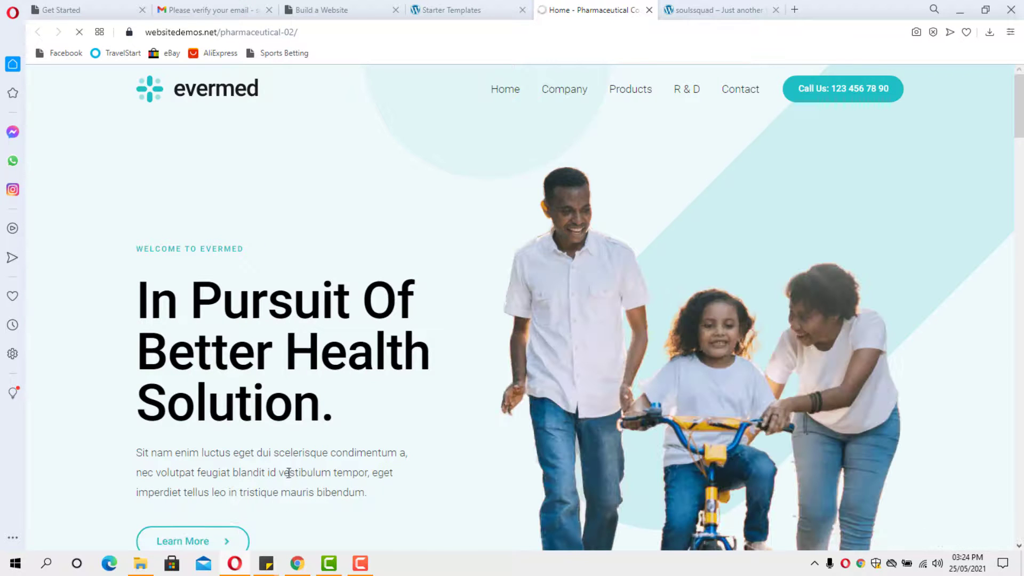
- Browse the evermed demo home page and its Company page, then return to Starter Templates
scroll(551, 379, "down", 15)
scroll(697, 411, "down", 10)
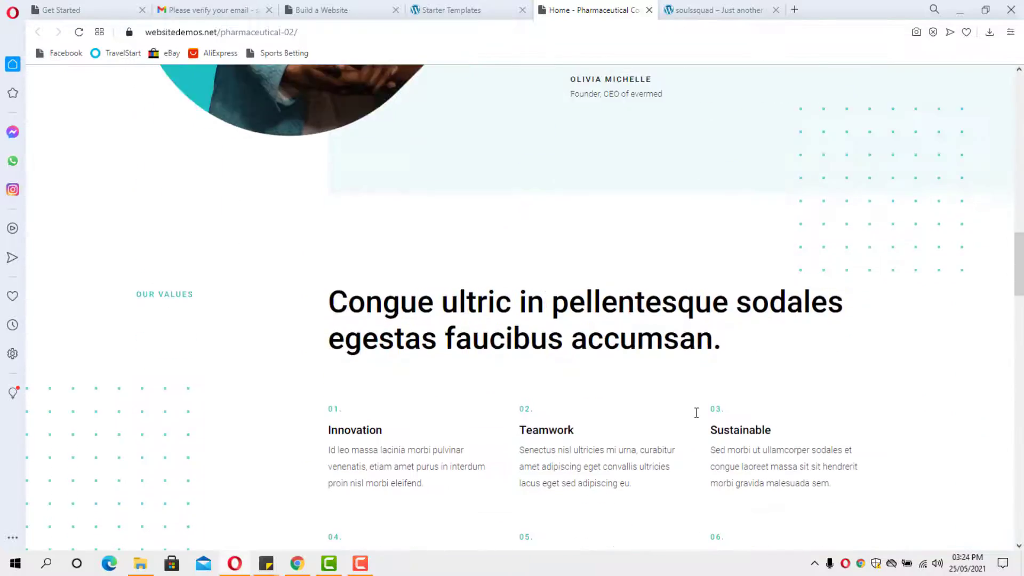
left_click_drag(1019, 315, 704, 107)
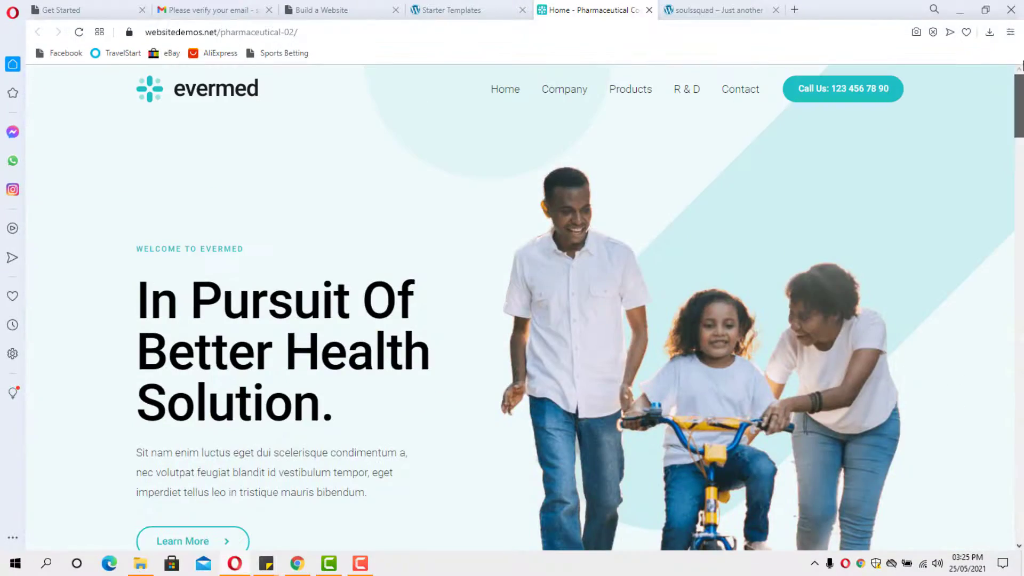
left_click(554, 90)
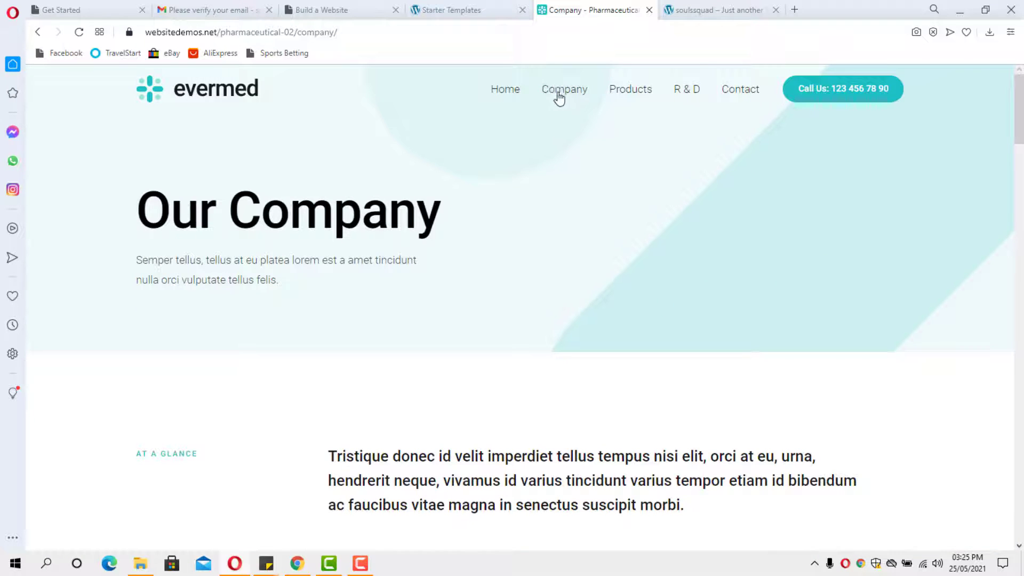
scroll(581, 149, "down", 15)
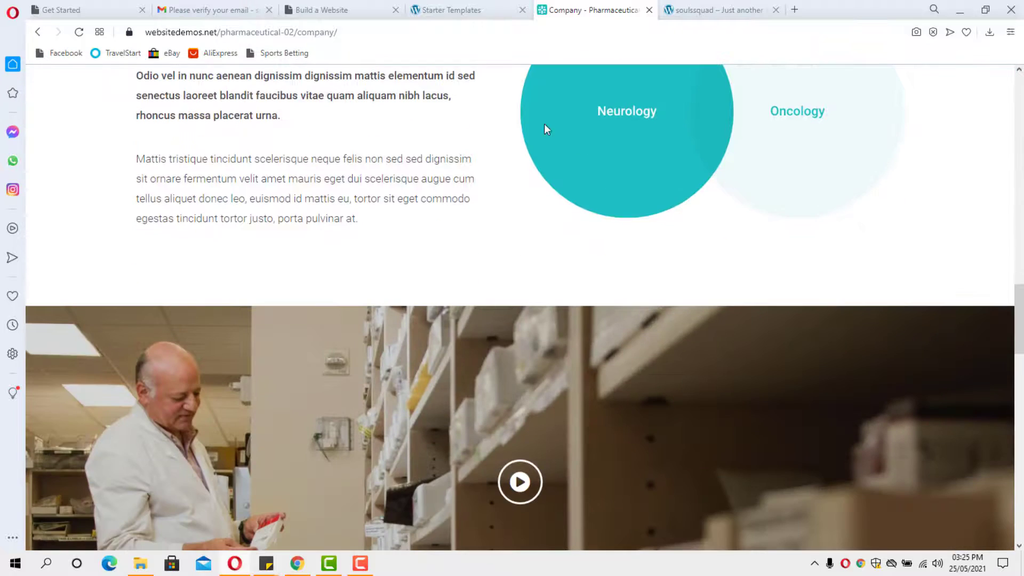
left_click(464, 11)
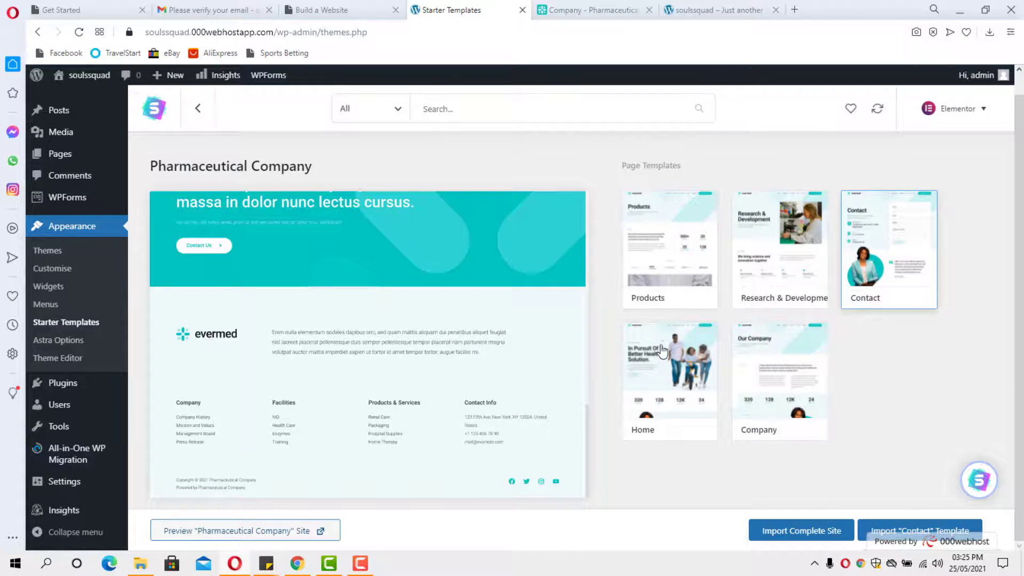
- Select the pharmaceutical site's Home page template and start importing it
left_click(656, 366)
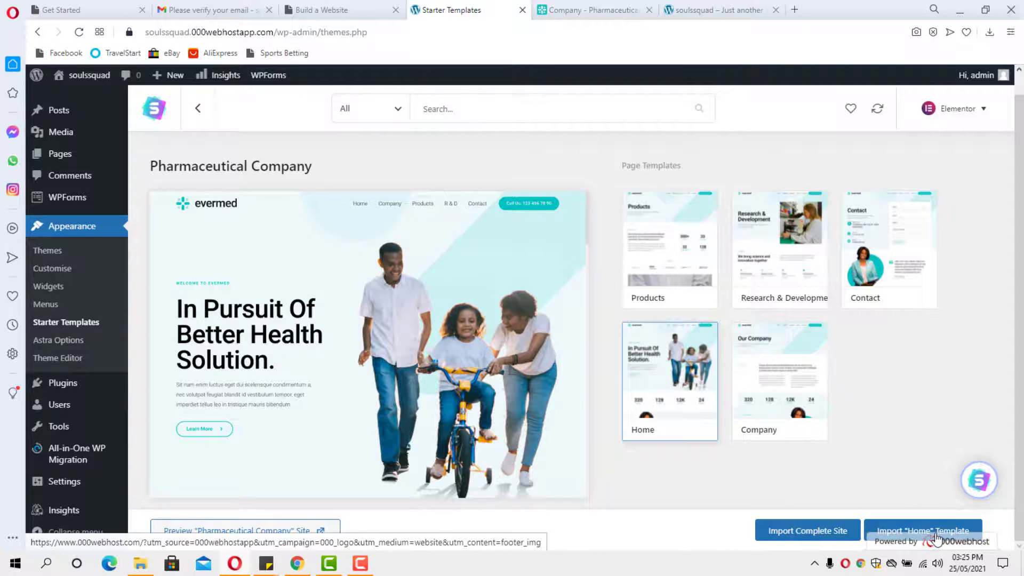
left_click(796, 532)
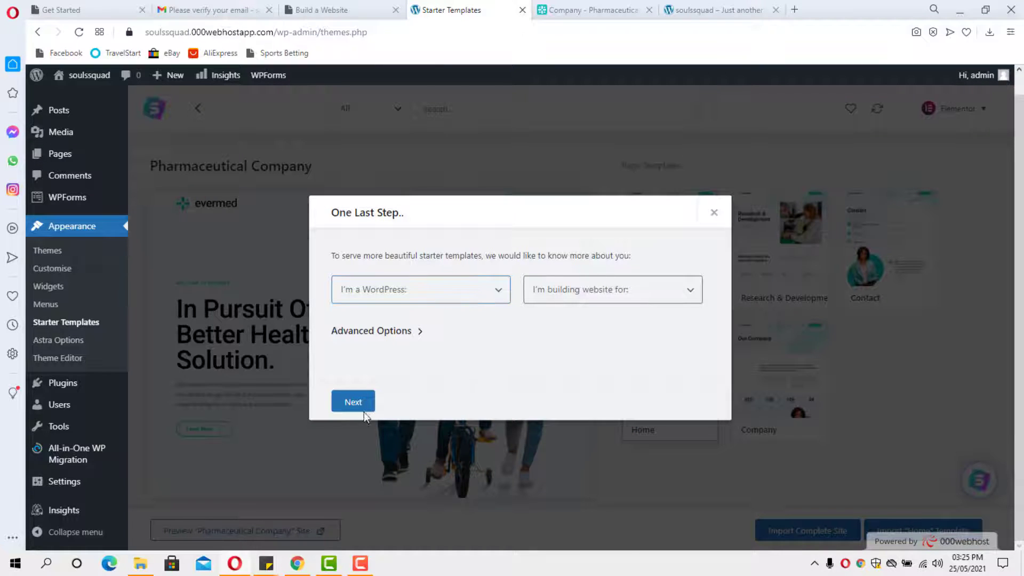
left_click(350, 401)
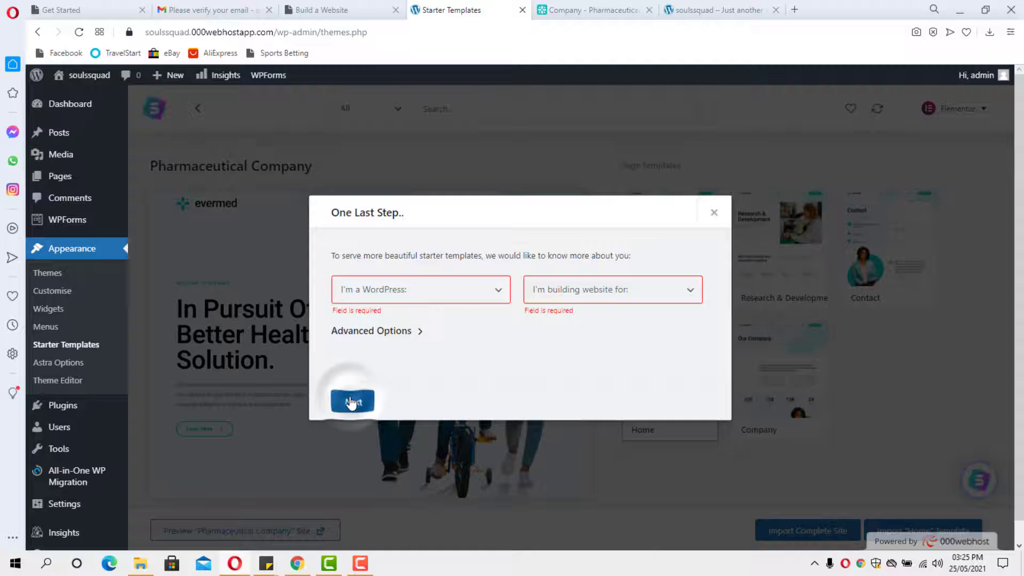
- Set experience level to Expert and site for myself/my company, then skip the details form
left_click(475, 300)
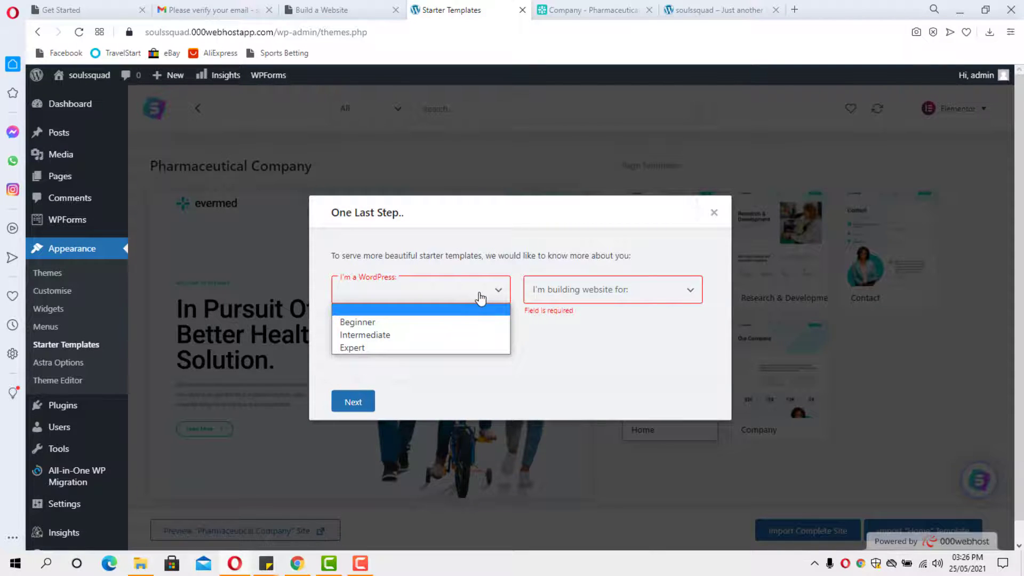
left_click(388, 348)
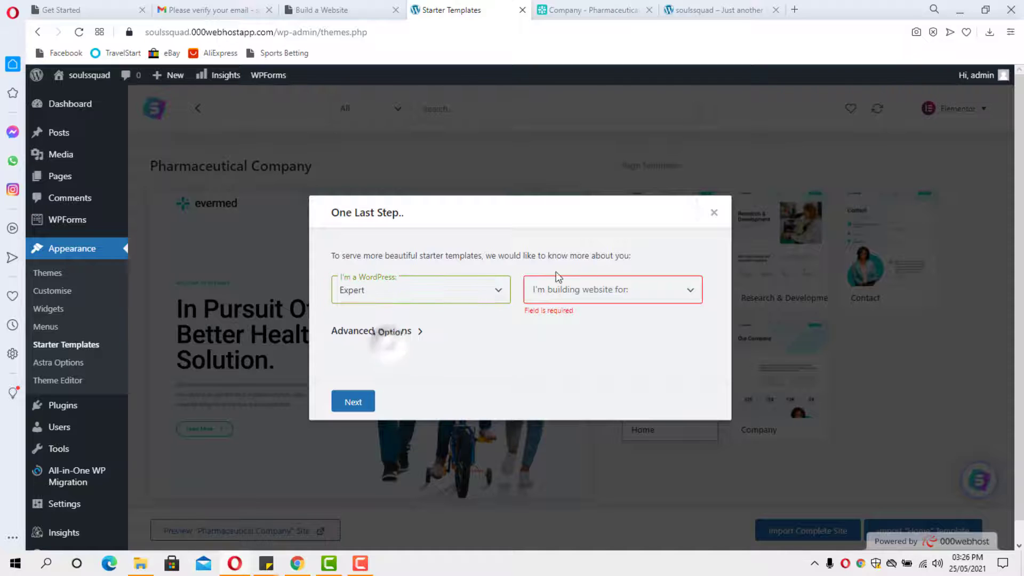
left_click(646, 294)
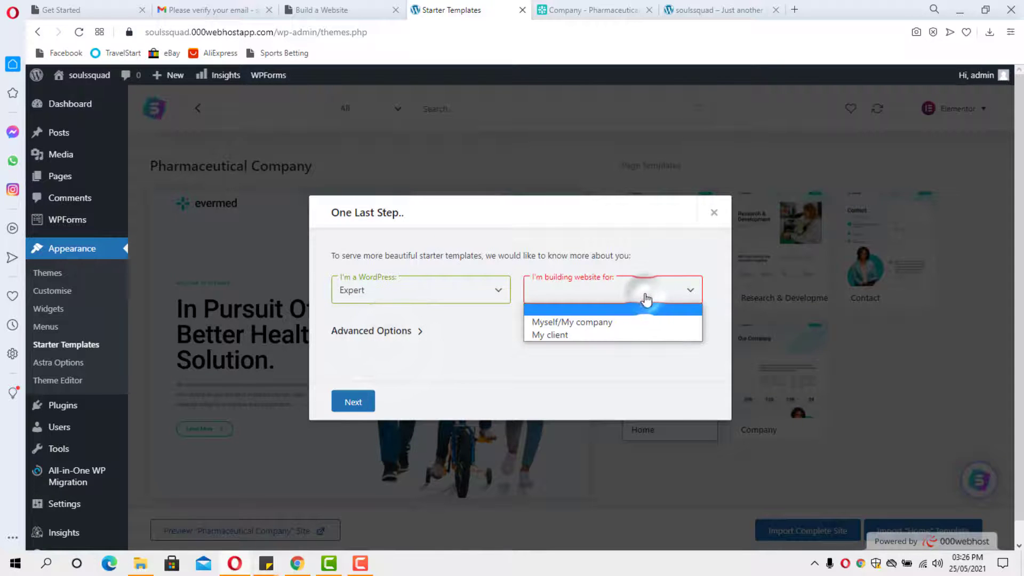
left_click(587, 322)
left_click(352, 403)
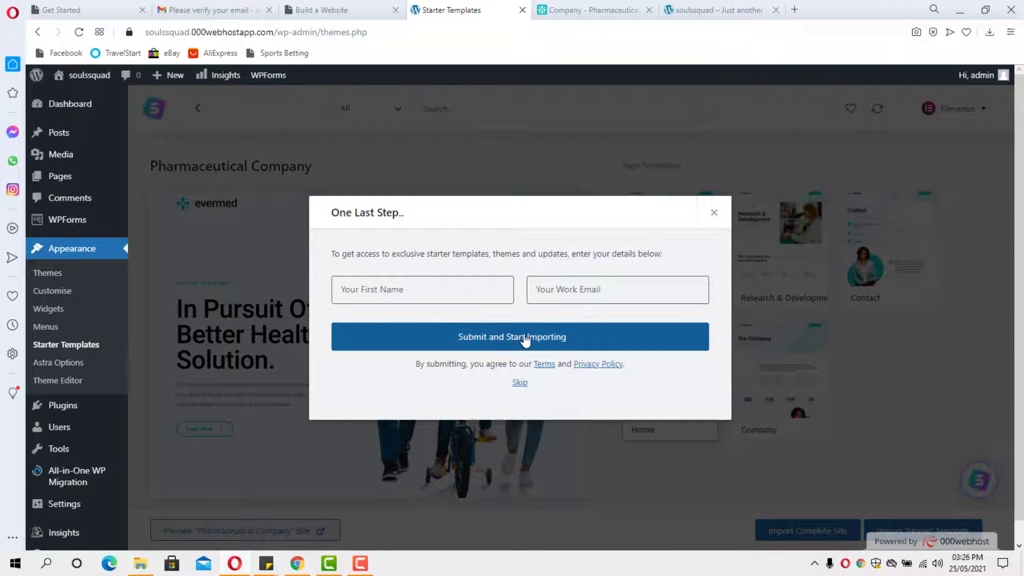
left_click(520, 390)
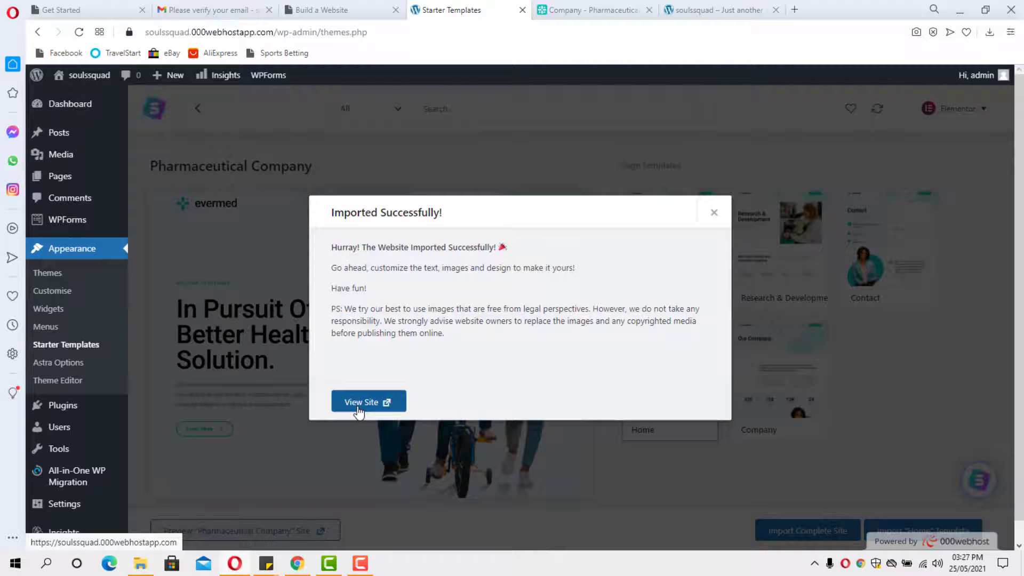
- Close the pharmaceutical demo tab and reload the soulssquad site tab
left_click(648, 10)
left_click(594, 11)
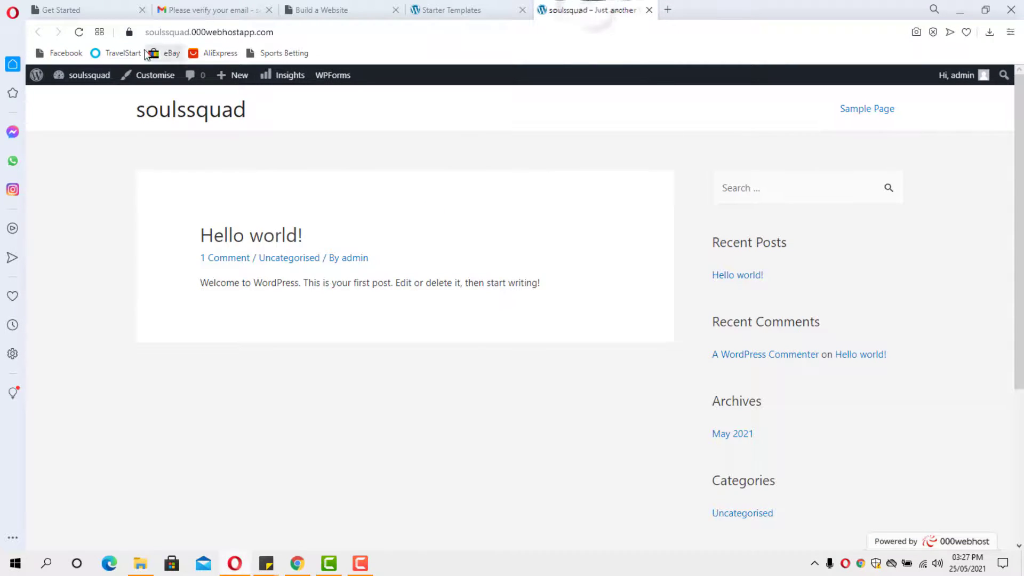
left_click(80, 31)
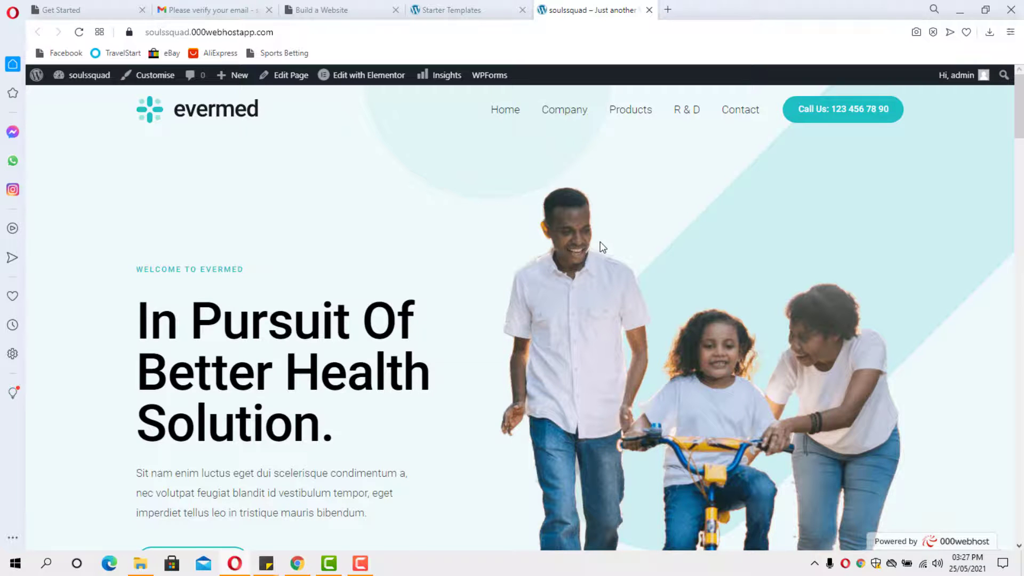
- Scroll through the new evermed home page with its 320, 128, 12K and 24 figures
scroll(602, 247, "down", 15)
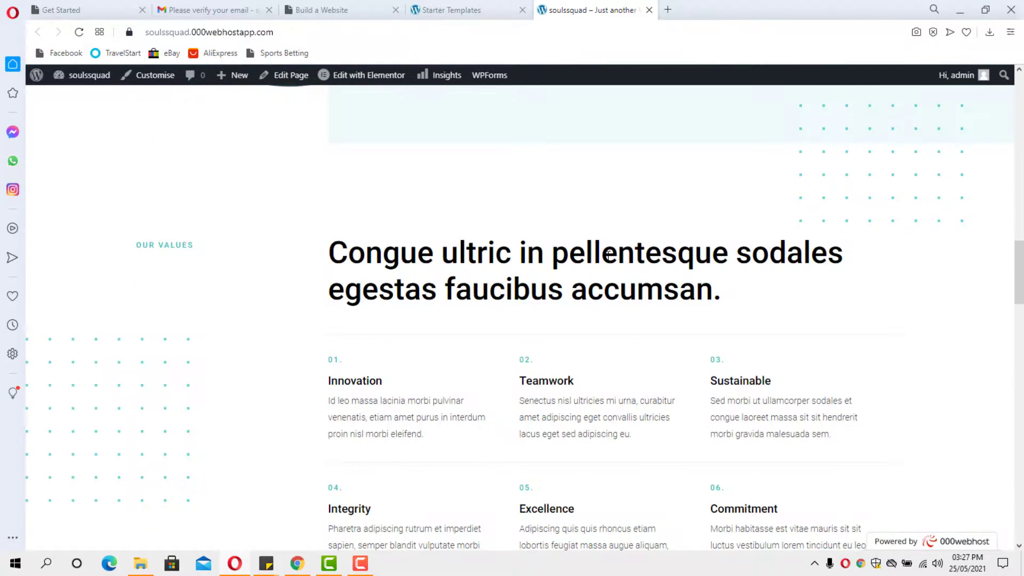
scroll(608, 254, "down", 20)
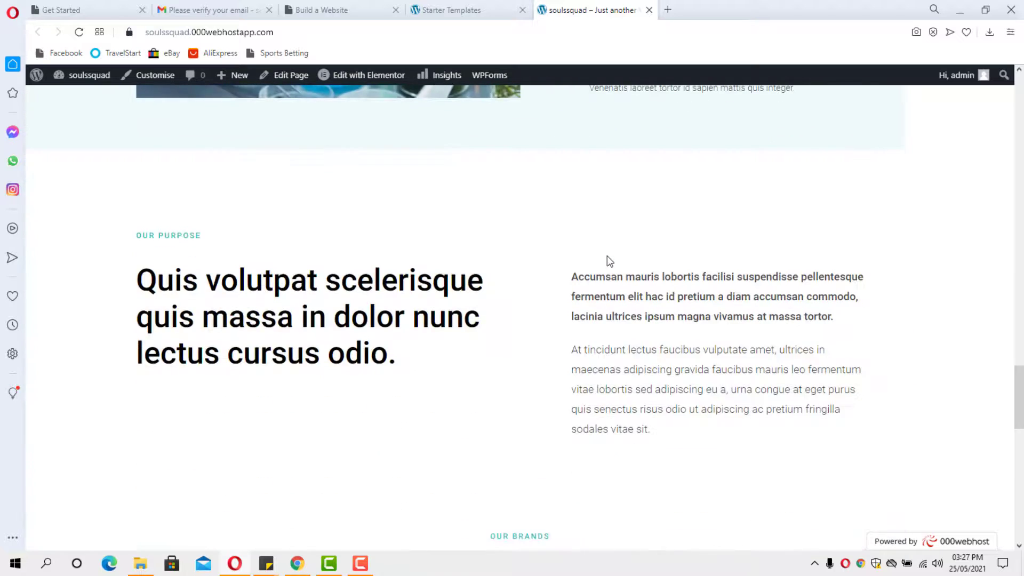
scroll(609, 260, "down", 10)
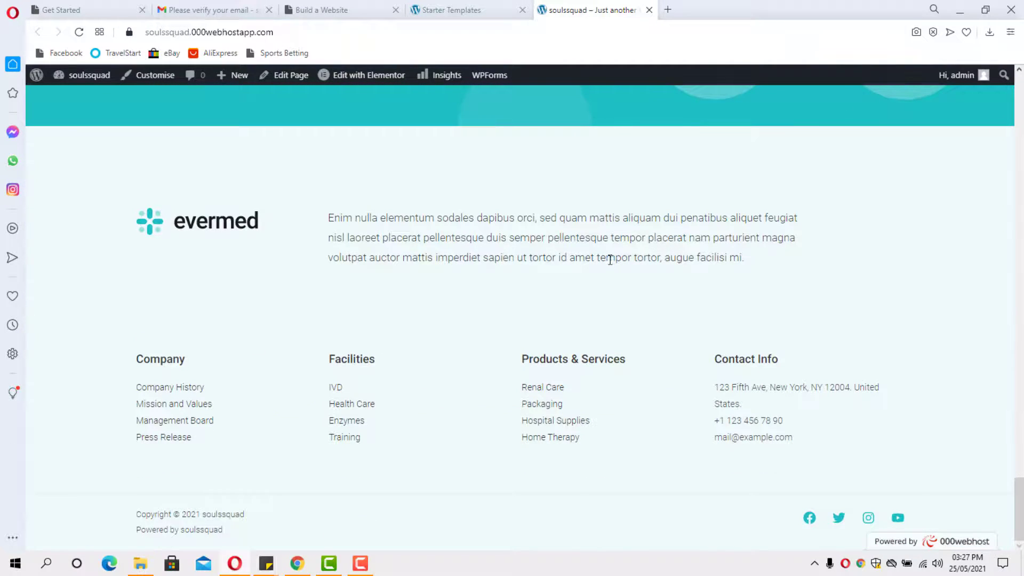
scroll(609, 260, "up", 15)
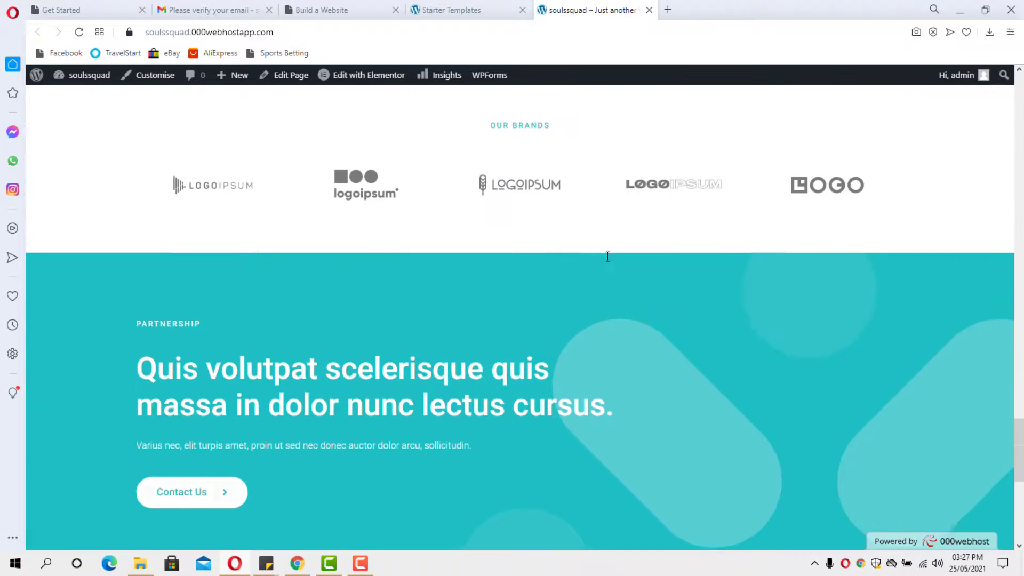
scroll(607, 255, "up", 15)
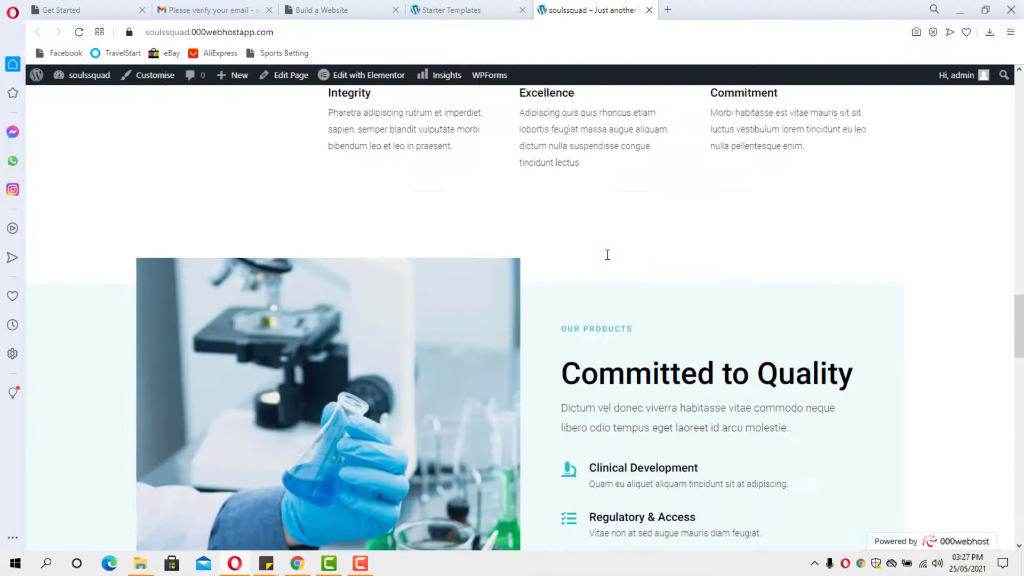
scroll(607, 254, "up", 10)
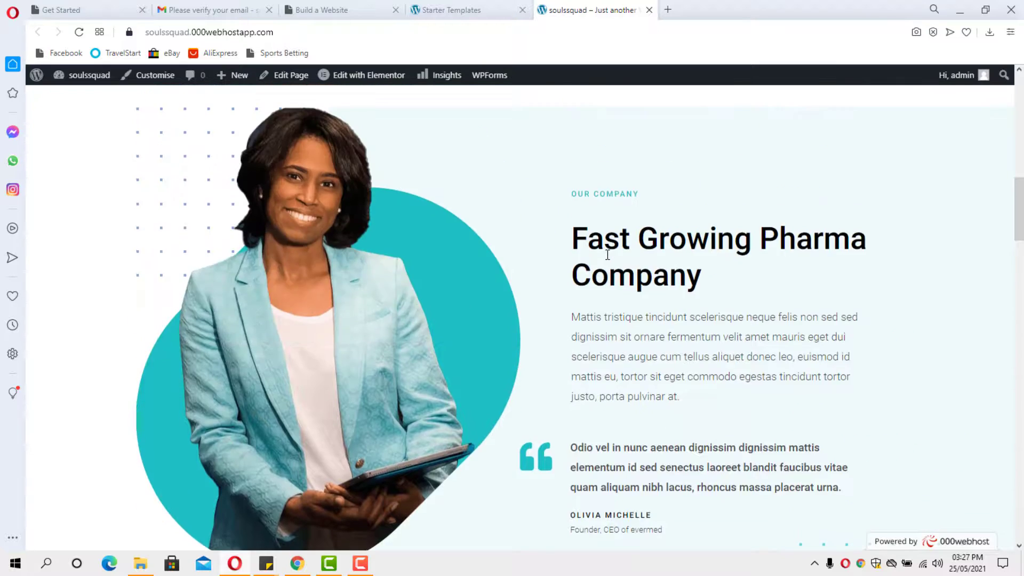
scroll(607, 254, "down", 3)
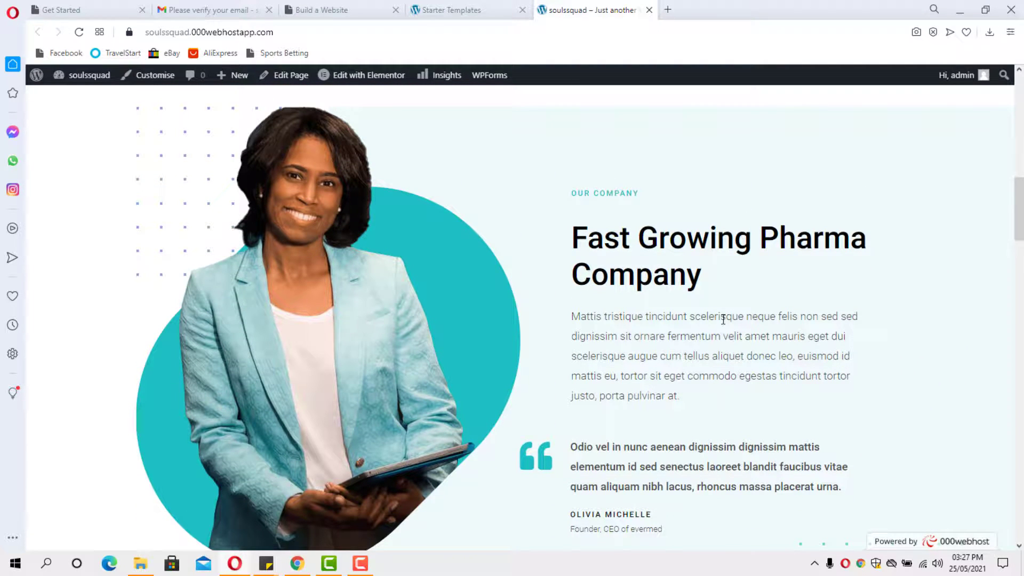
scroll(683, 227, "up", 9)
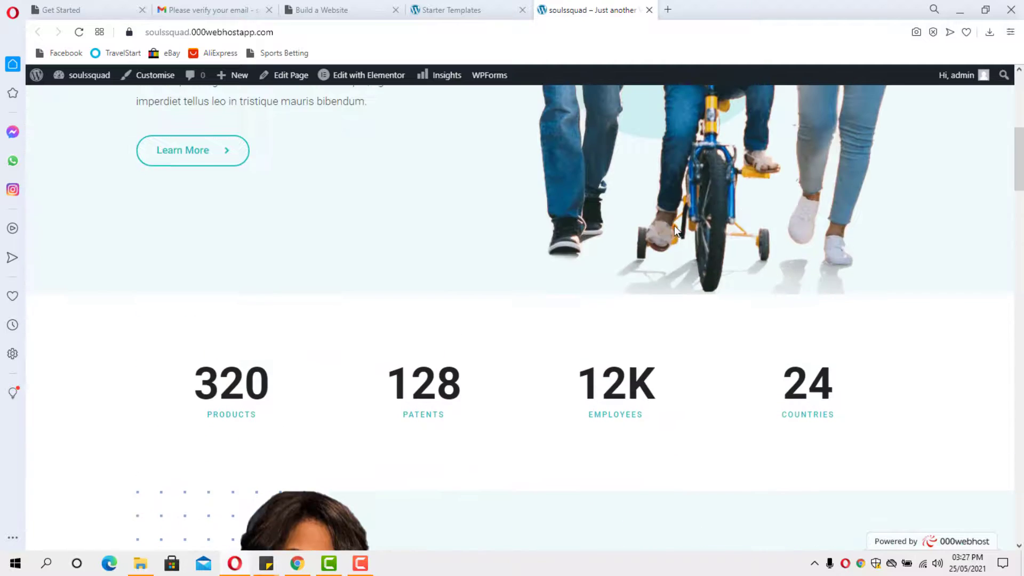
scroll(674, 227, "up", 6)
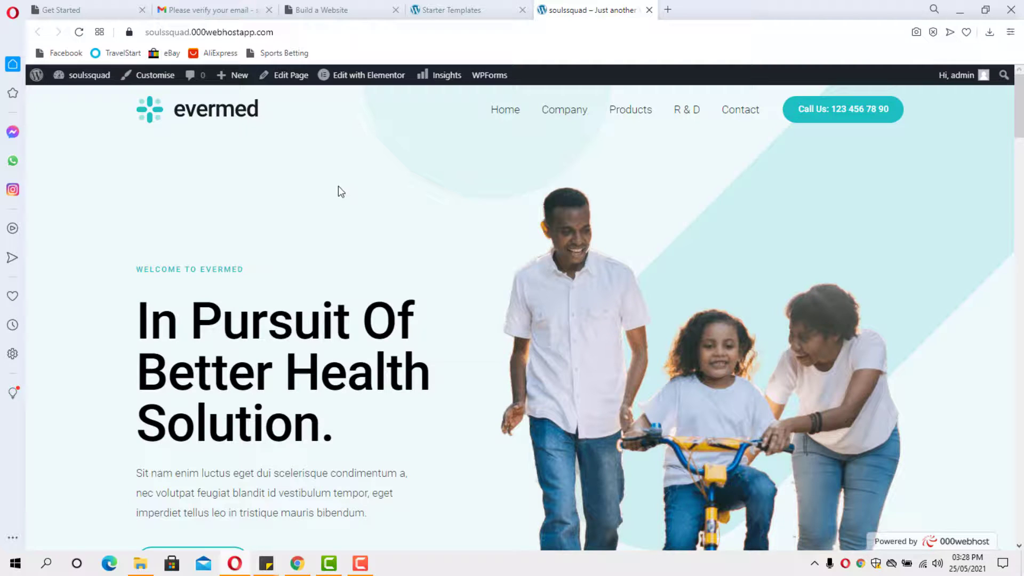
- Open the evermed home page in Elementor and browse its canvas and the Elements widget panel
left_click(364, 80)
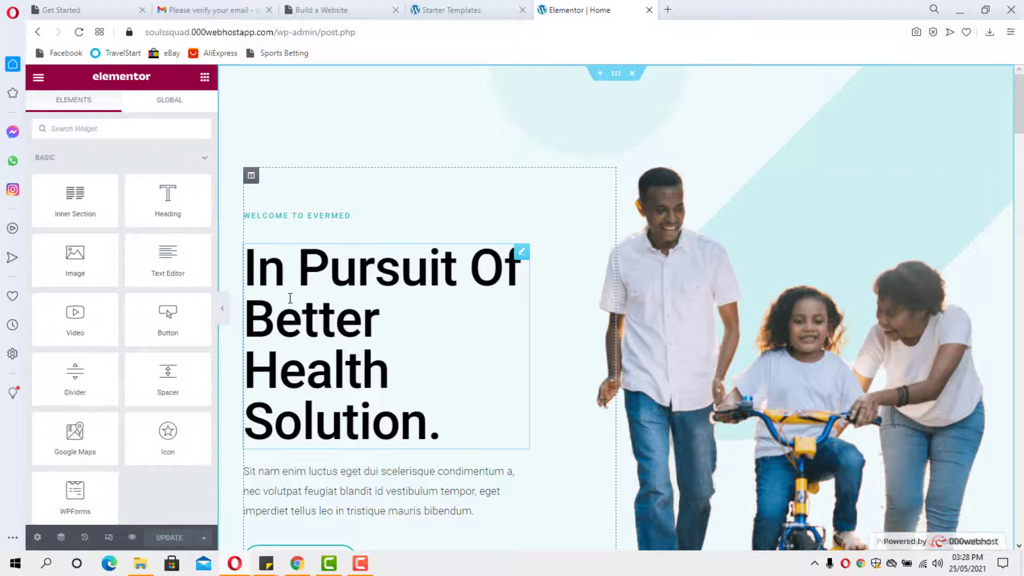
scroll(290, 298, "down", 3)
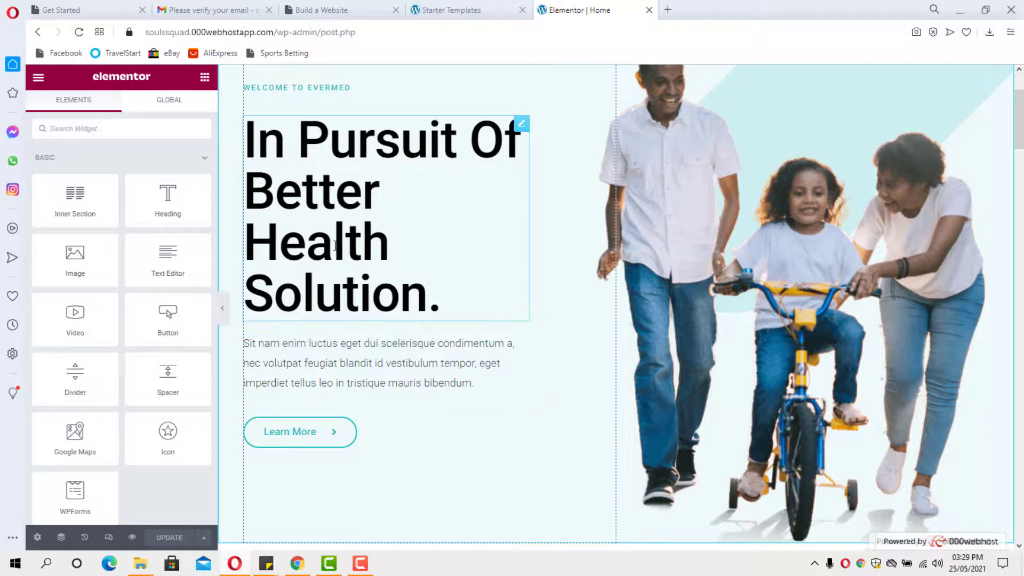
scroll(416, 257, "up", 1)
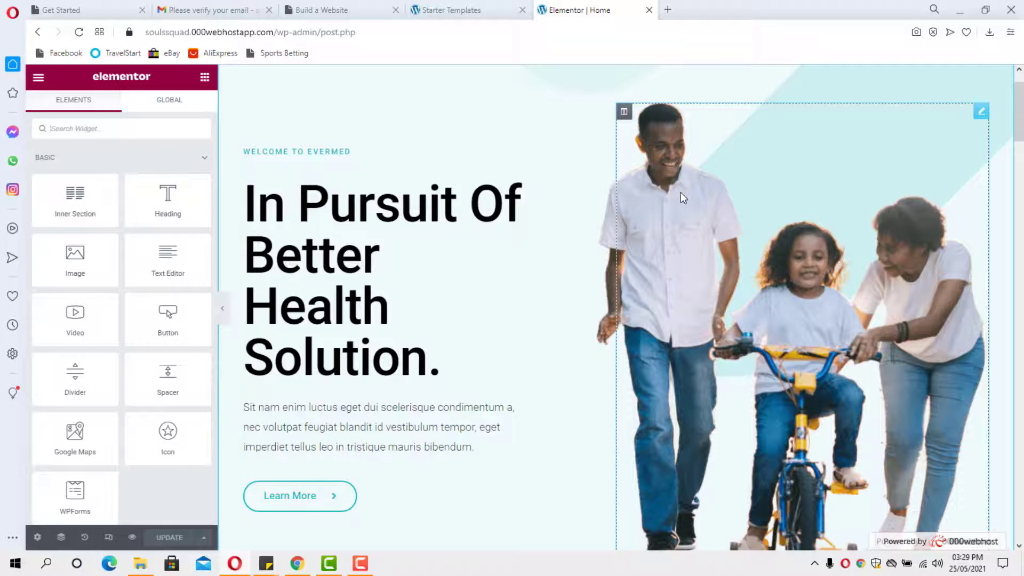
scroll(682, 194, "down", 8)
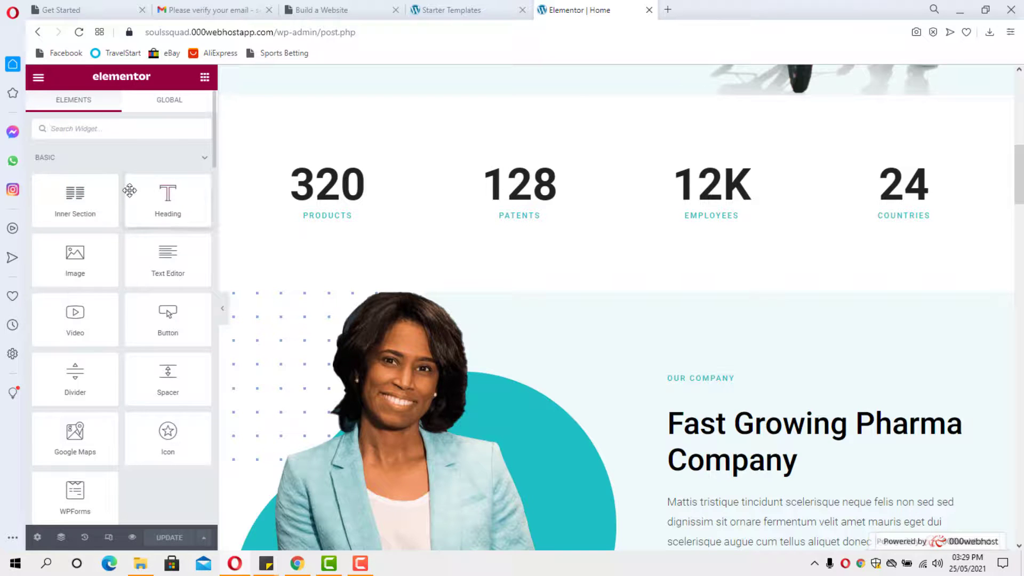
mouse_move(152, 208)
left_mouse_down()
mouse_move(535, 226)
mouse_move(159, 184)
mouse_move(146, 194)
mouse_move(152, 205)
left_mouse_up()
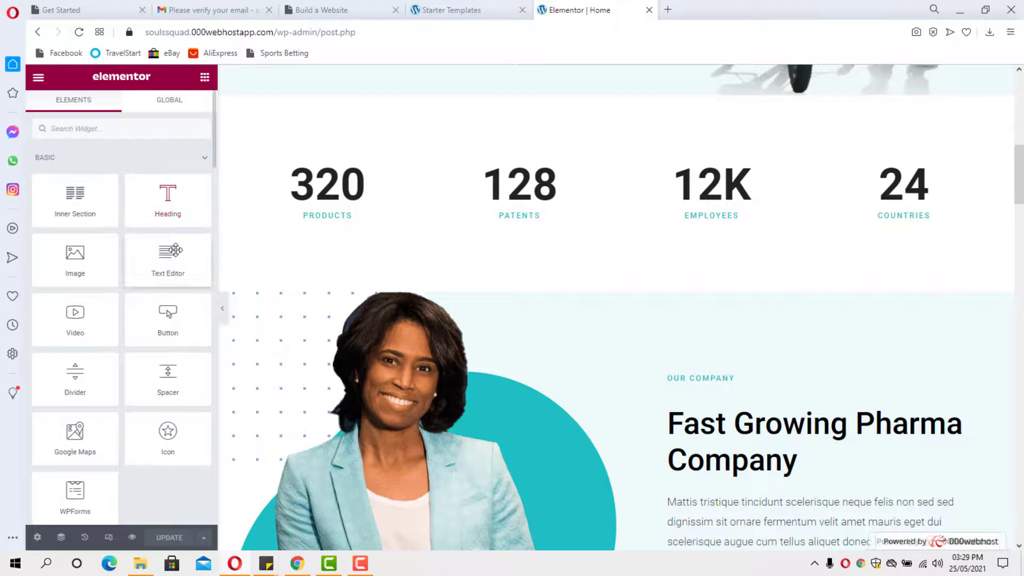
scroll(126, 312, "down", 5)
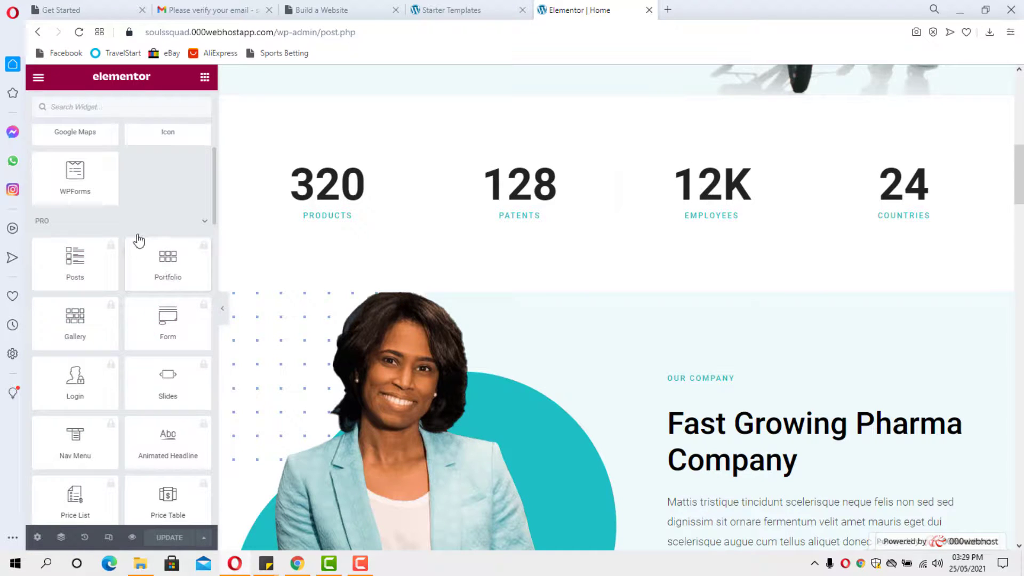
scroll(132, 275, "down", 2)
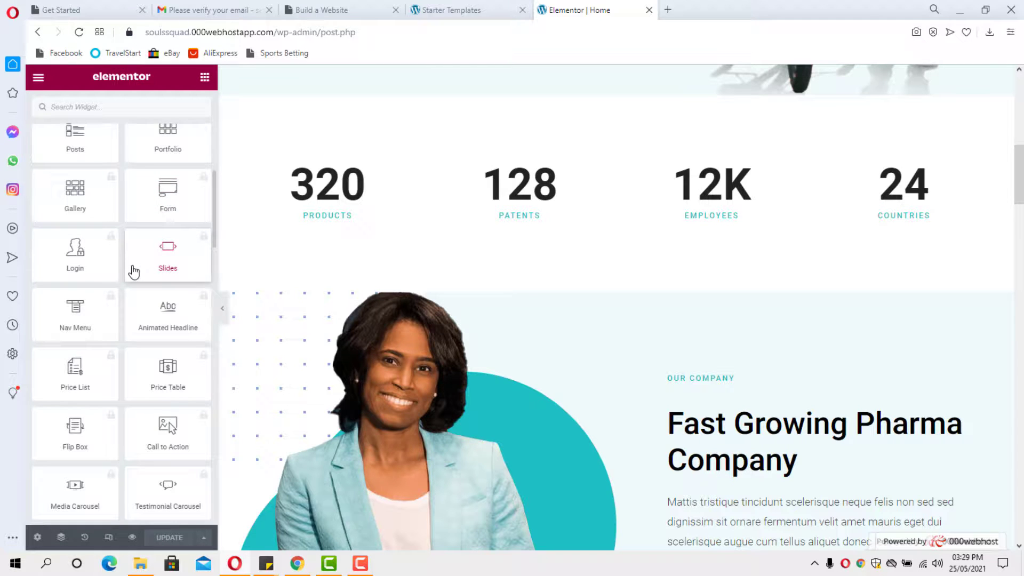
scroll(133, 269, "down", 10)
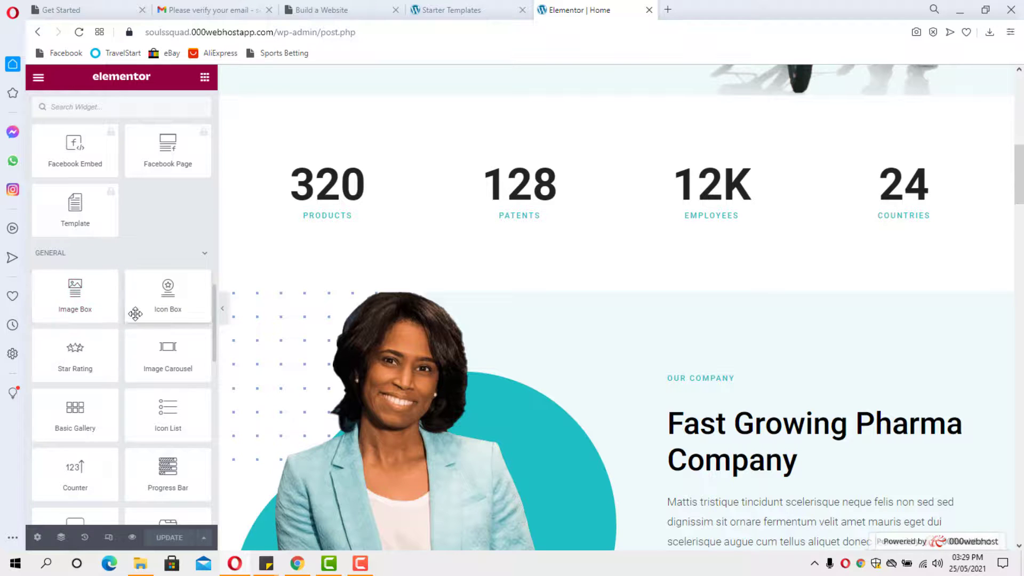
scroll(138, 342, "down", 2)
scroll(143, 338, "down", 1)
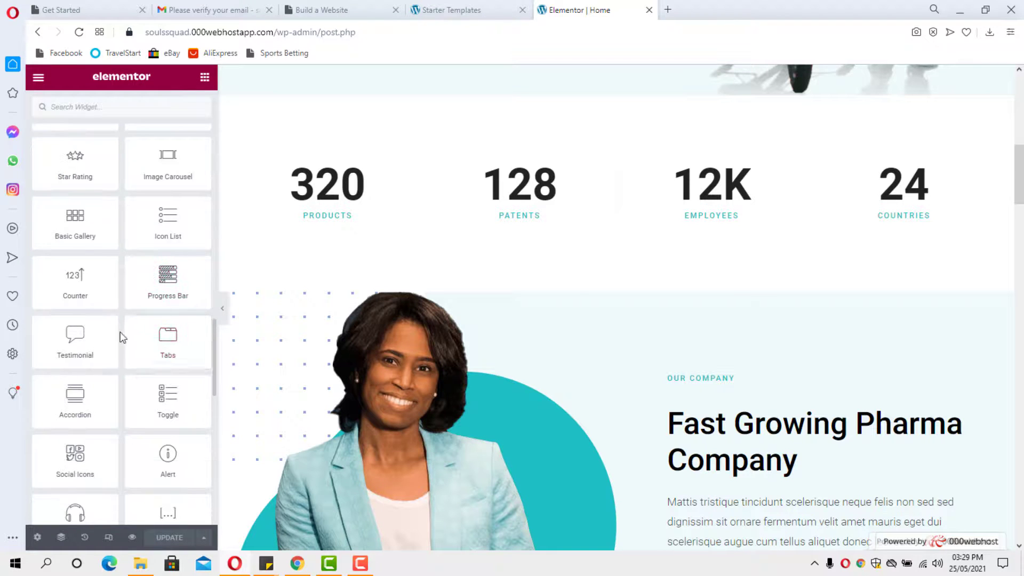
scroll(819, 276, "up", 5)
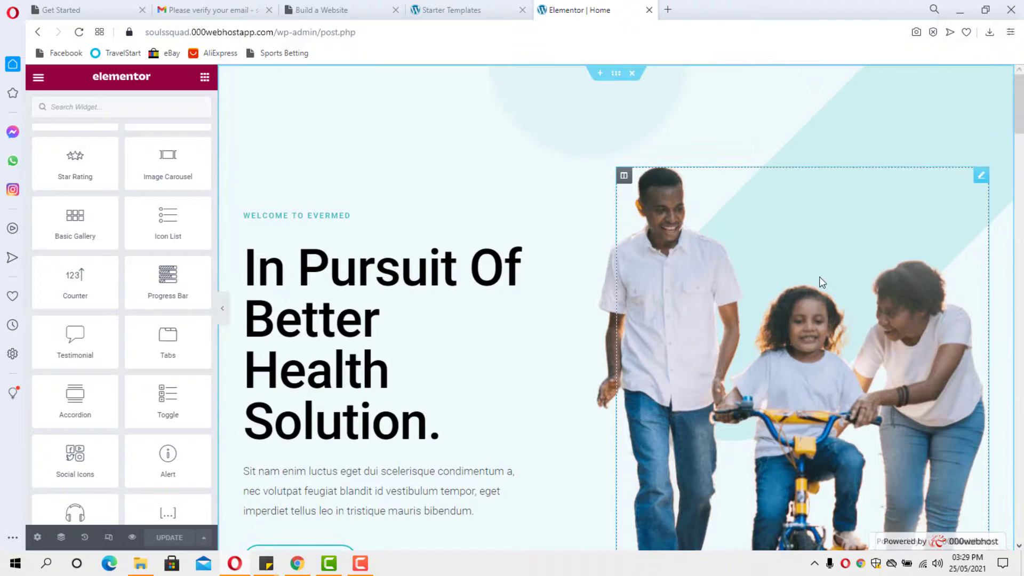
- Open the hero image's media picker and close it without changing the image
left_click(754, 302)
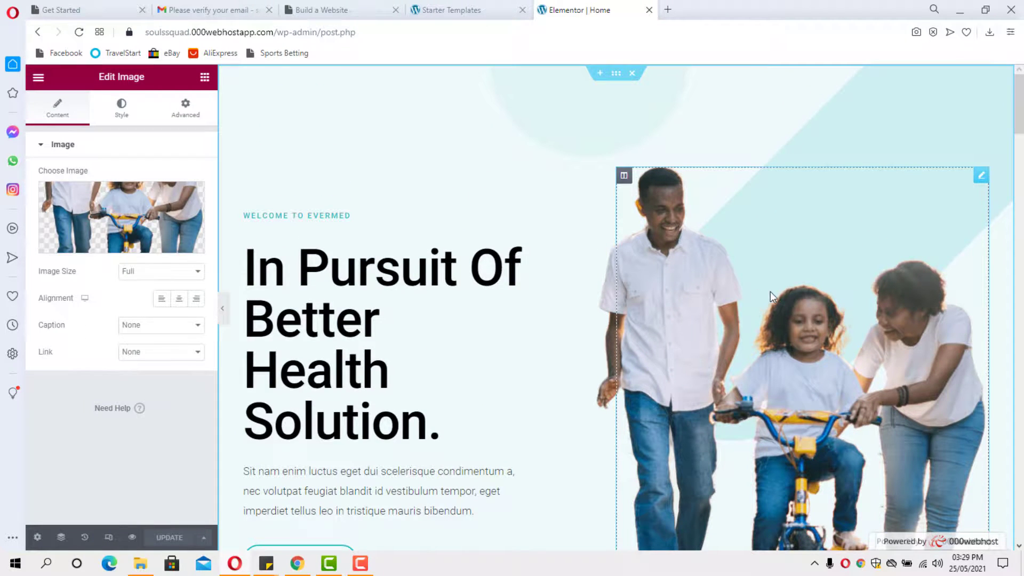
left_click(131, 209)
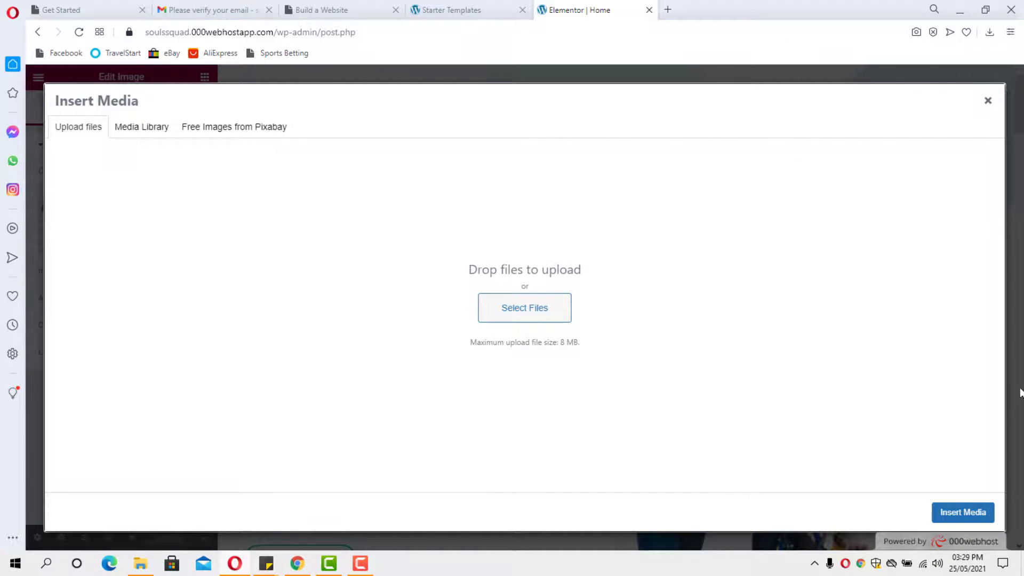
left_click(988, 101)
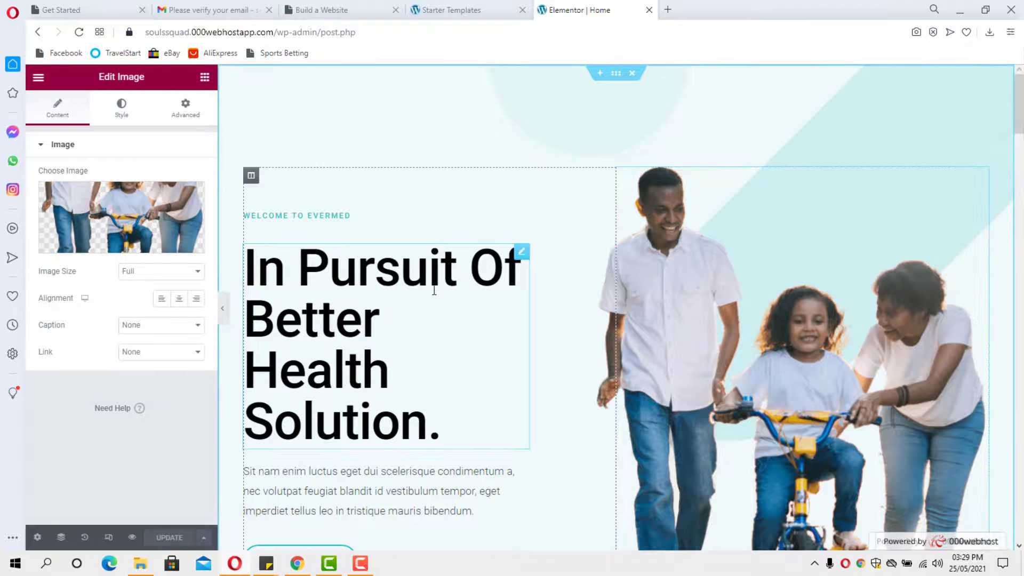
- Delete 'Purs' from Pursuit so the hero heading's first line reads 'In uit of'
left_click(399, 288)
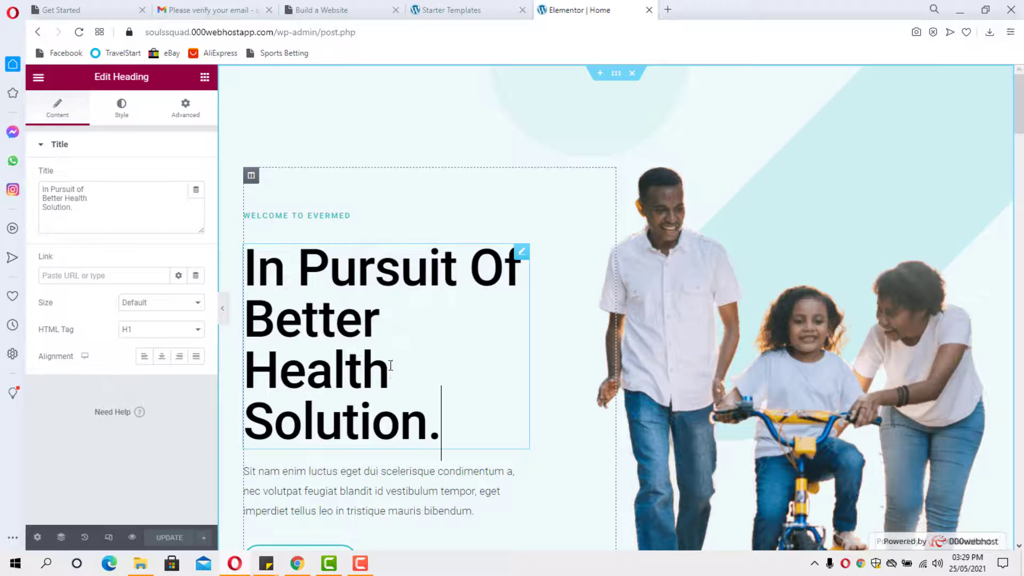
mouse_move(390, 365)
left_mouse_down()
mouse_move(279, 367)
mouse_move(280, 320)
mouse_move(390, 368)
left_mouse_up()
left_click(374, 320)
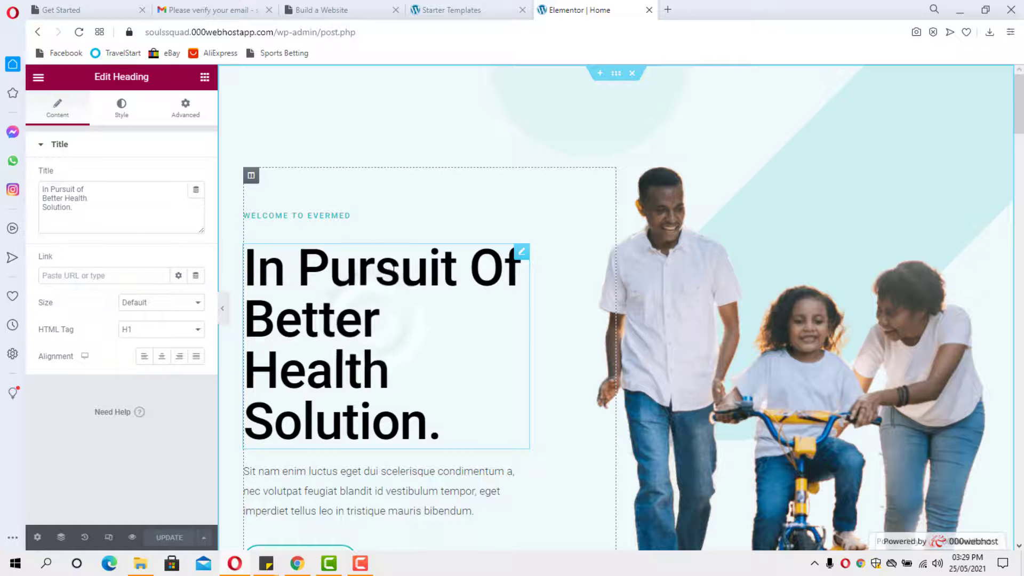
left_click(401, 260)
key("BackSpace")
key("BackSpace")
key("BackSpace")
key("BackSpace")
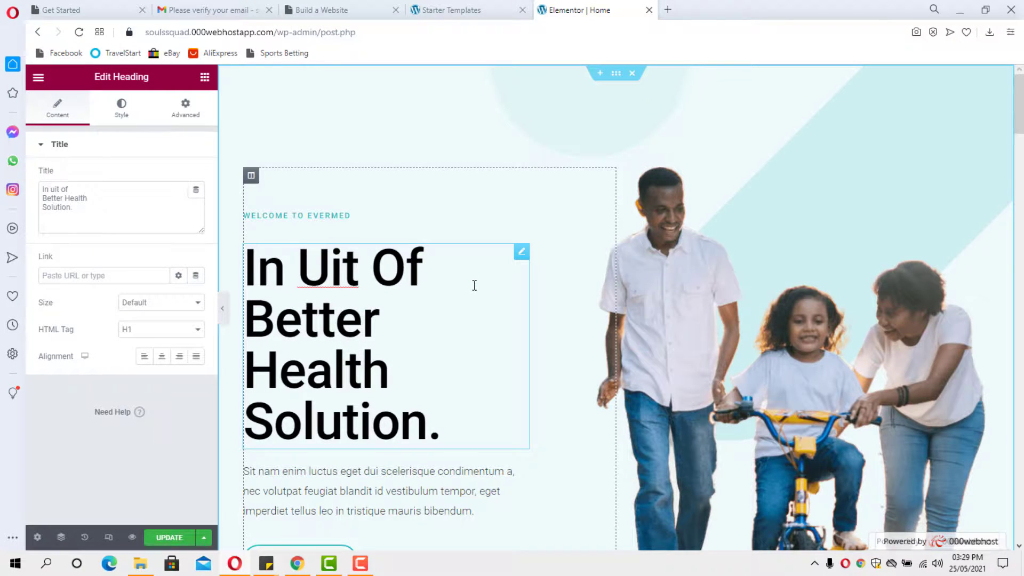
scroll(630, 307, "down", 5)
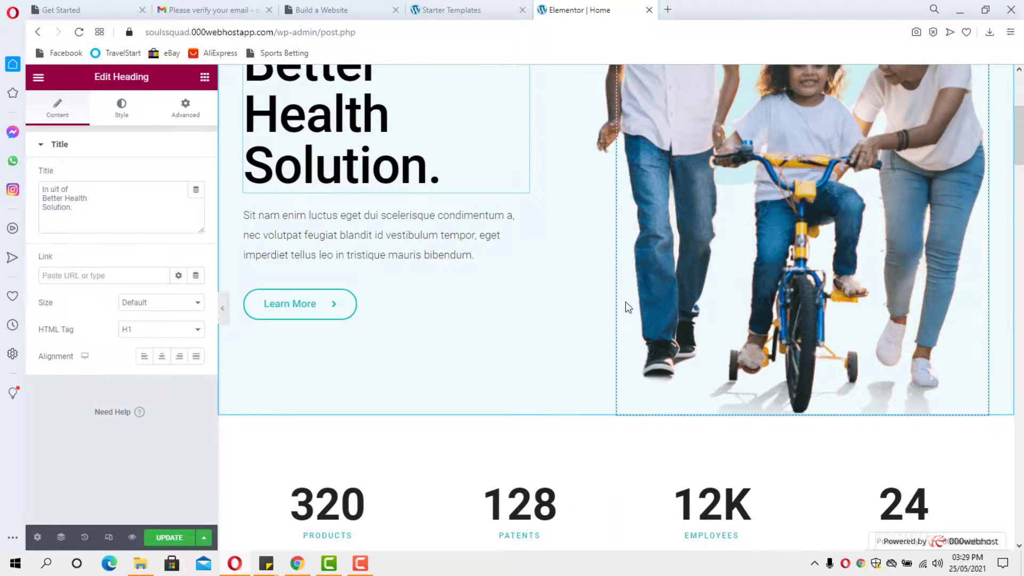
scroll(627, 302, "down", 2)
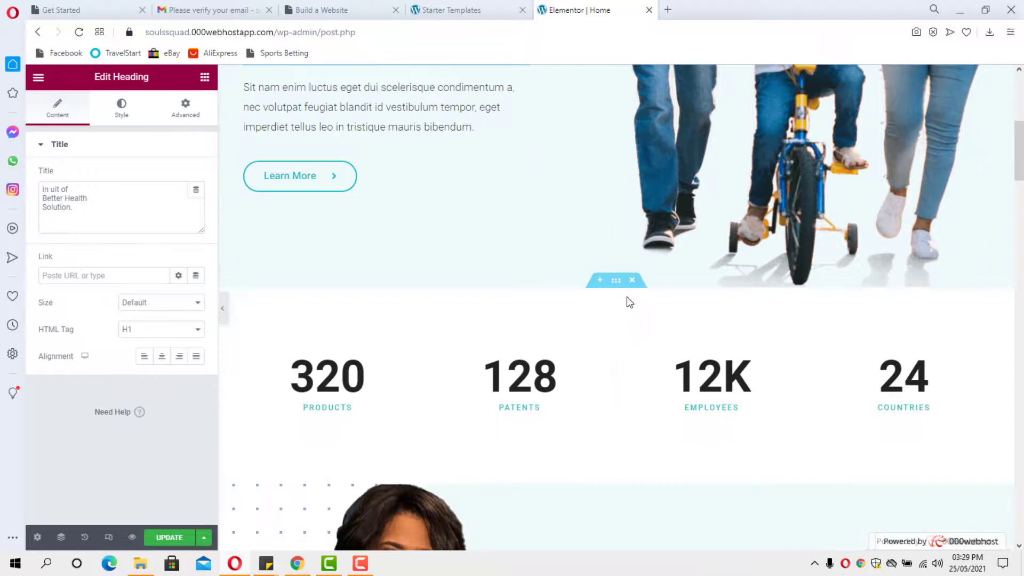
- Change the hero button's text from Learn More to ABOUT US, keeping its # link
left_click(312, 187)
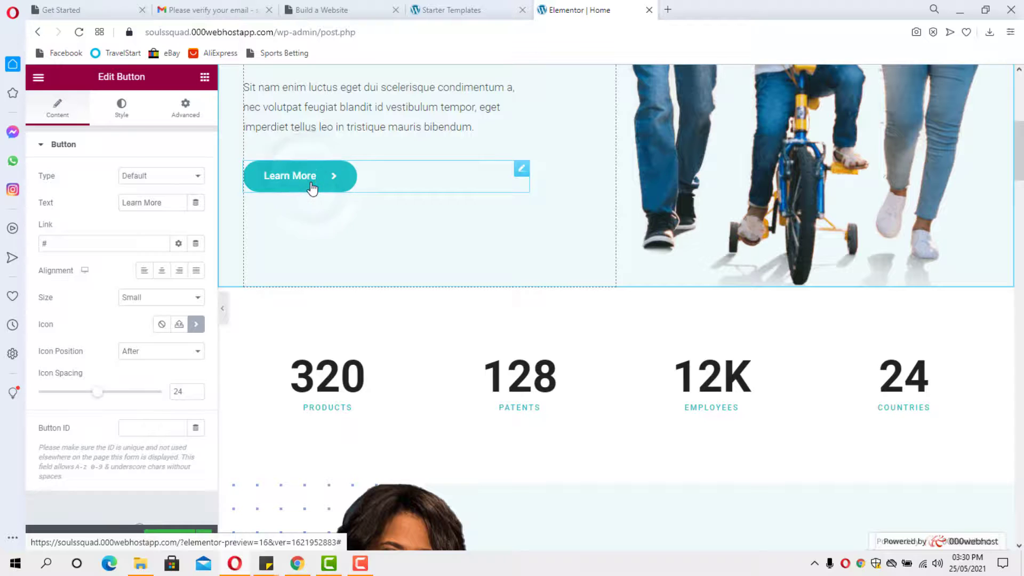
scroll(403, 222, "up", 6)
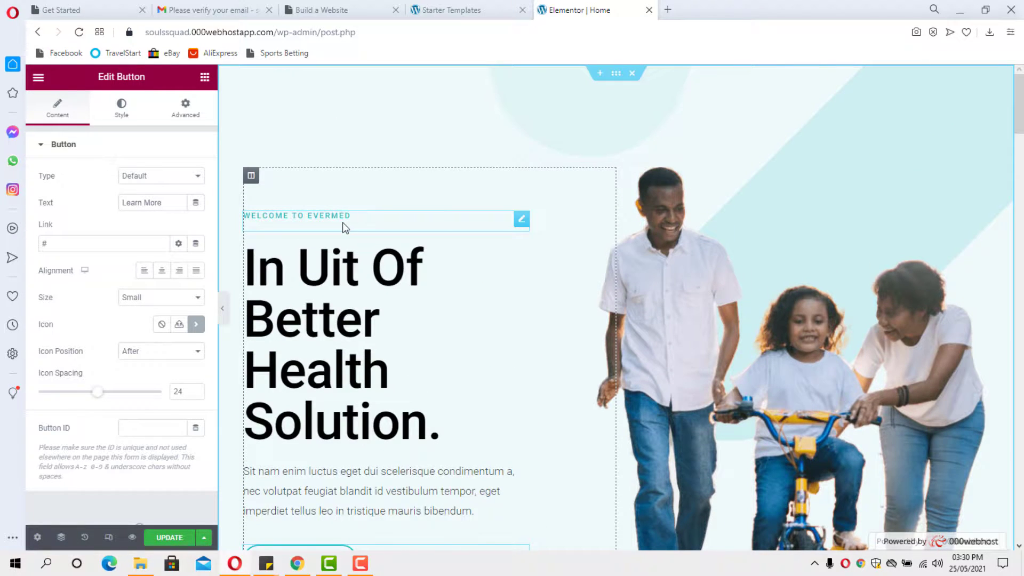
scroll(403, 227, "down", 3)
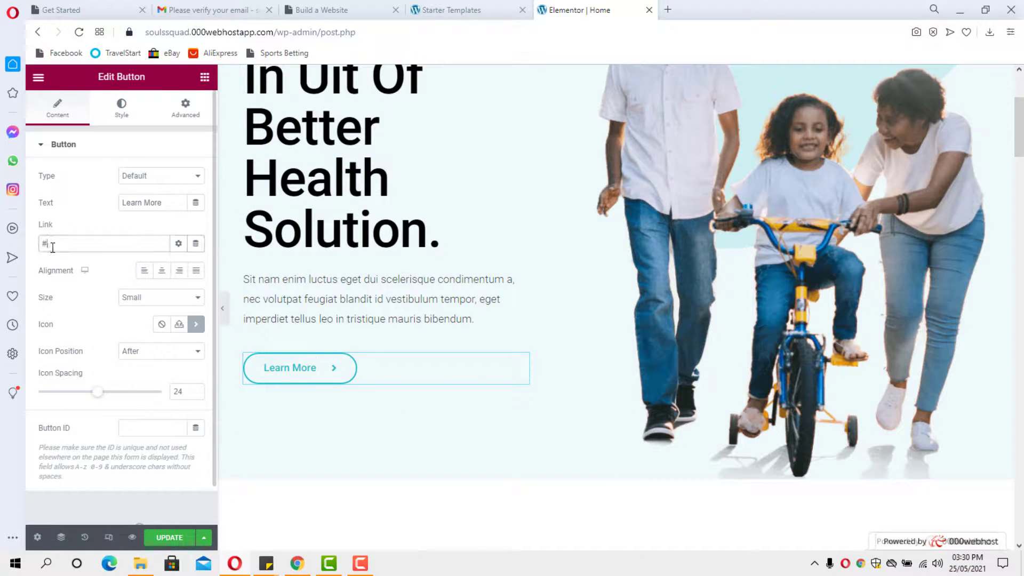
left_click_drag(43, 244, 71, 241)
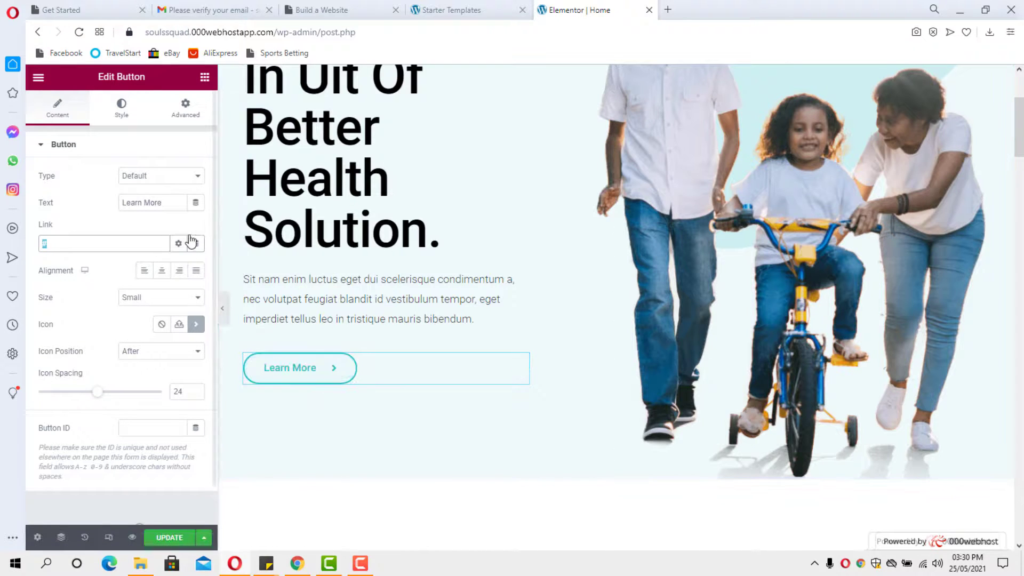
triple_click(174, 202)
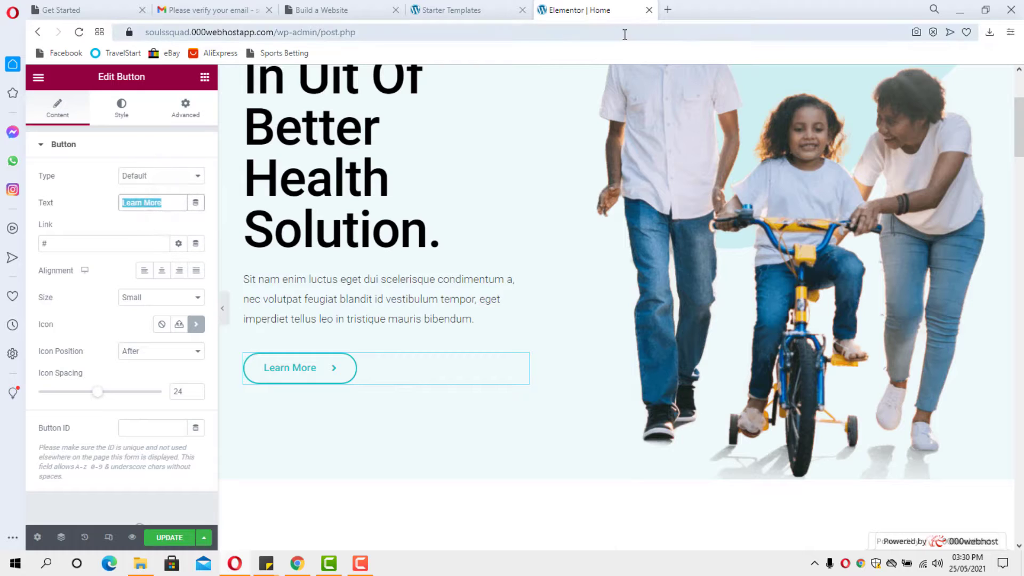
type("ABOUT")
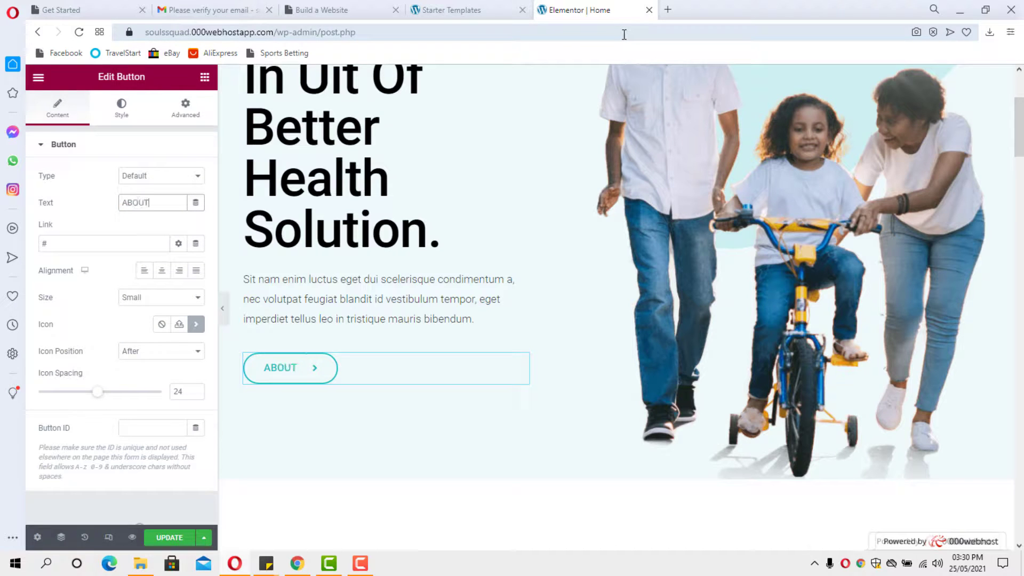
type(" US")
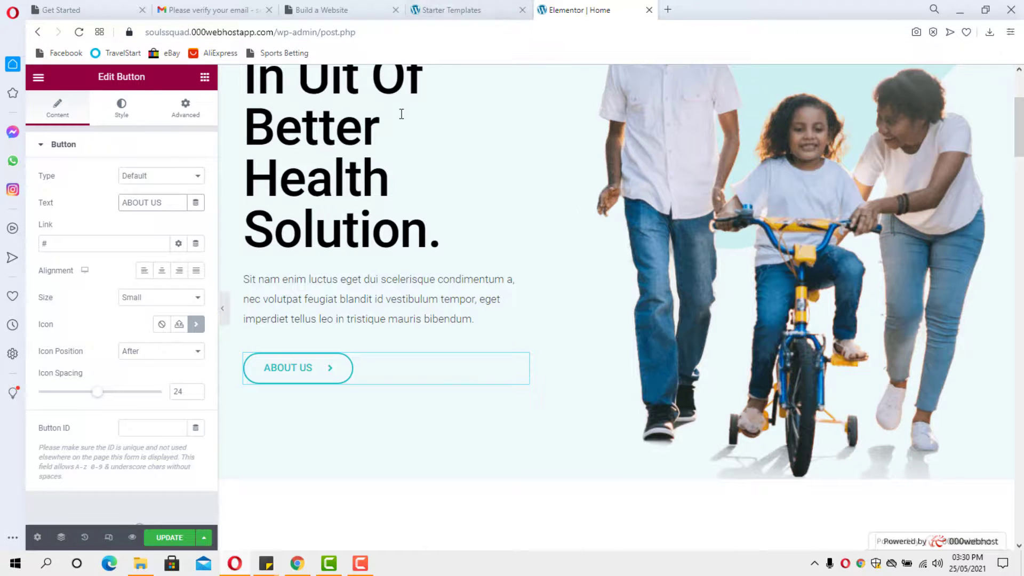
scroll(385, 180, "down", 1)
scroll(385, 180, "down", 4)
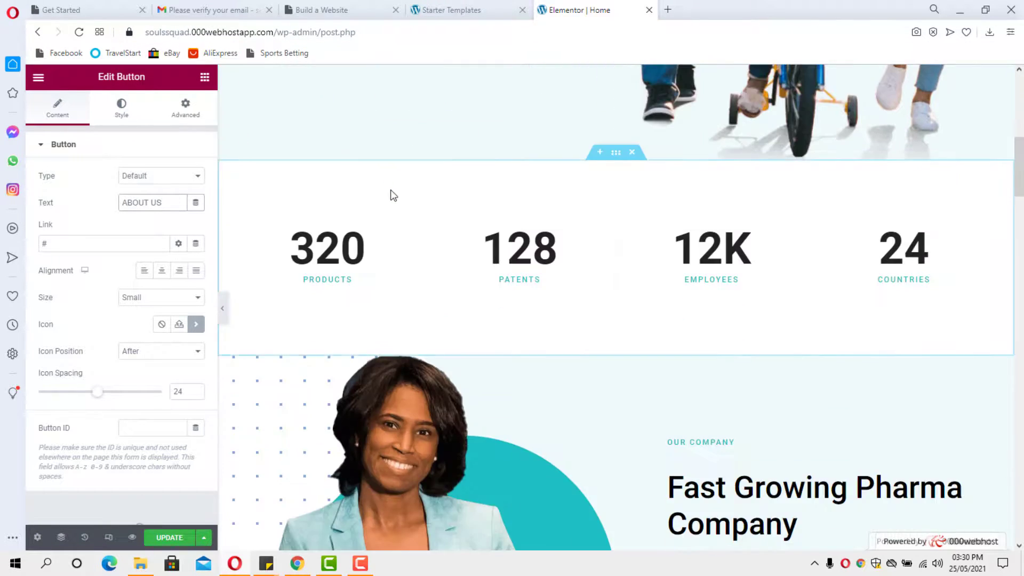
- Set the first counter's ending number to 20 and retitle the 128 counter CLIENT
left_click(353, 259)
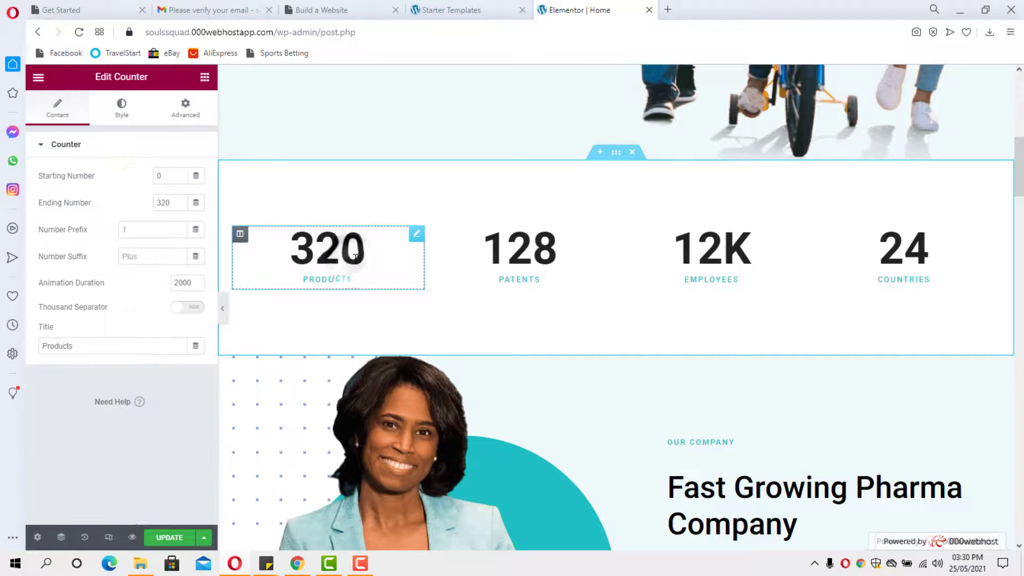
double_click(163, 200)
type("2")
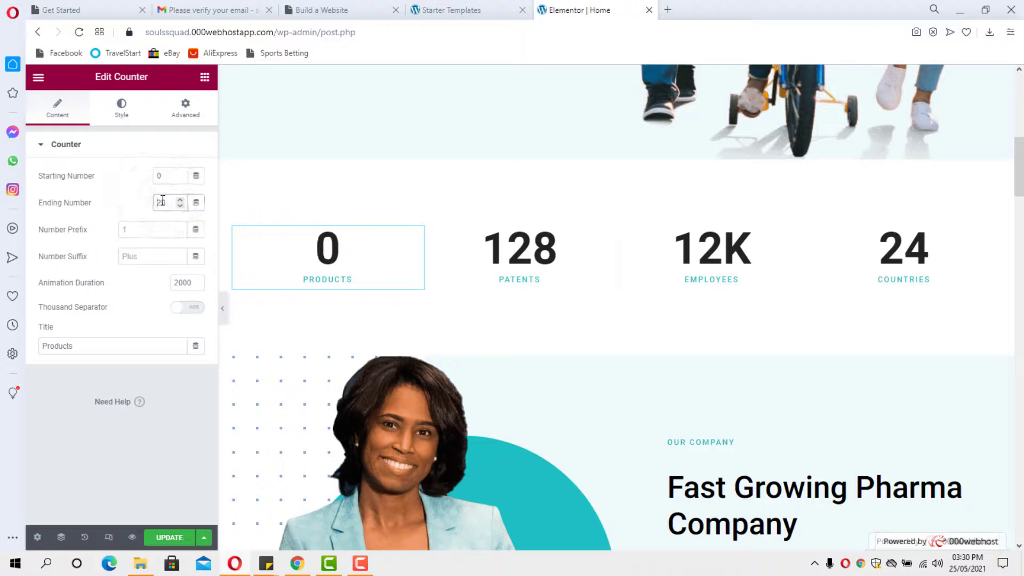
type("0")
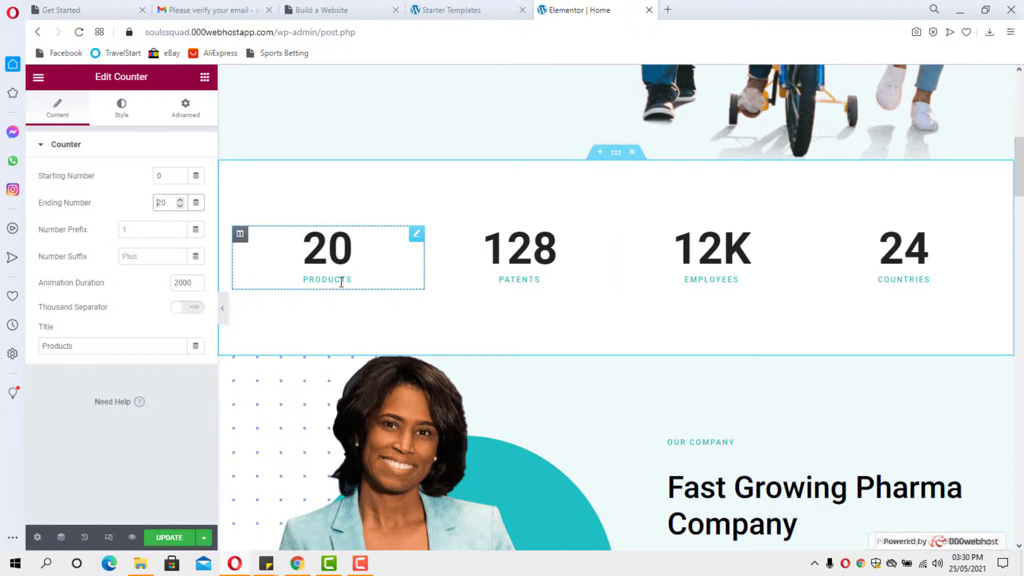
double_click(332, 279)
key("BackSpace")
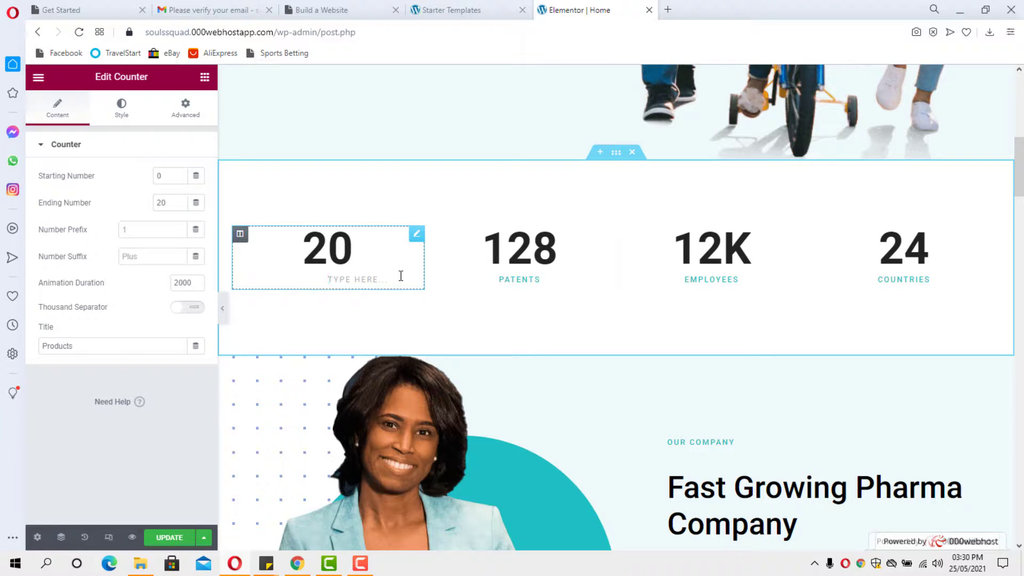
type("SALES")
left_click(525, 281)
double_click(548, 283)
key("BackSpace")
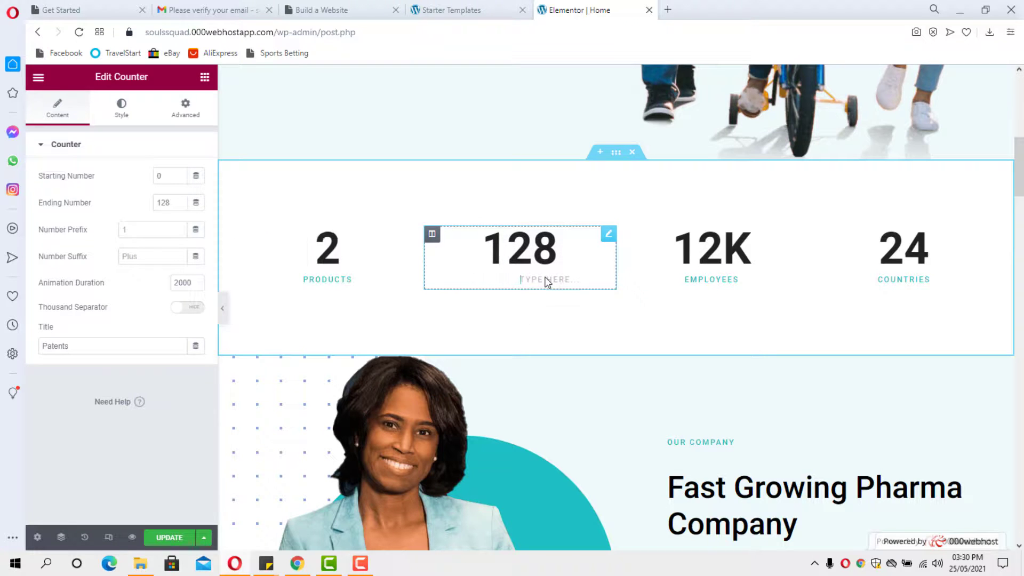
type("CLIENT")
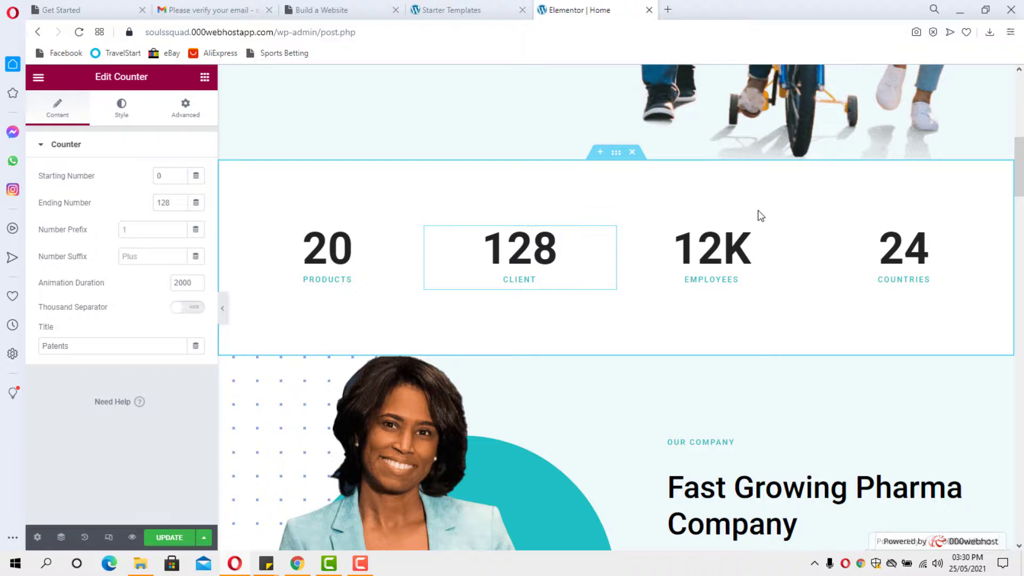
- Delete the entire counters section from the home page
scroll(758, 210, "up", 5)
scroll(756, 210, "down", 4)
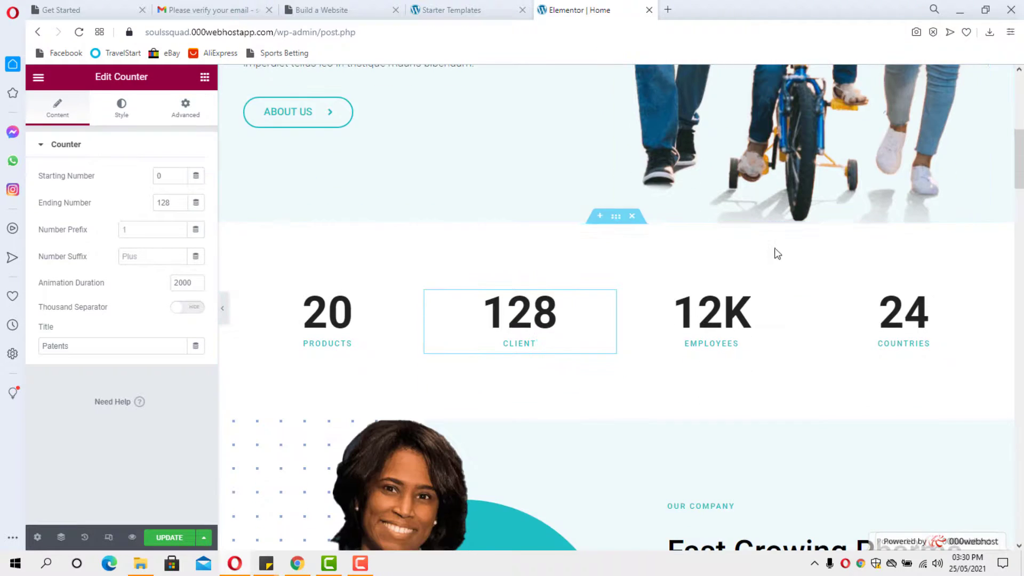
scroll(777, 254, "down", 1)
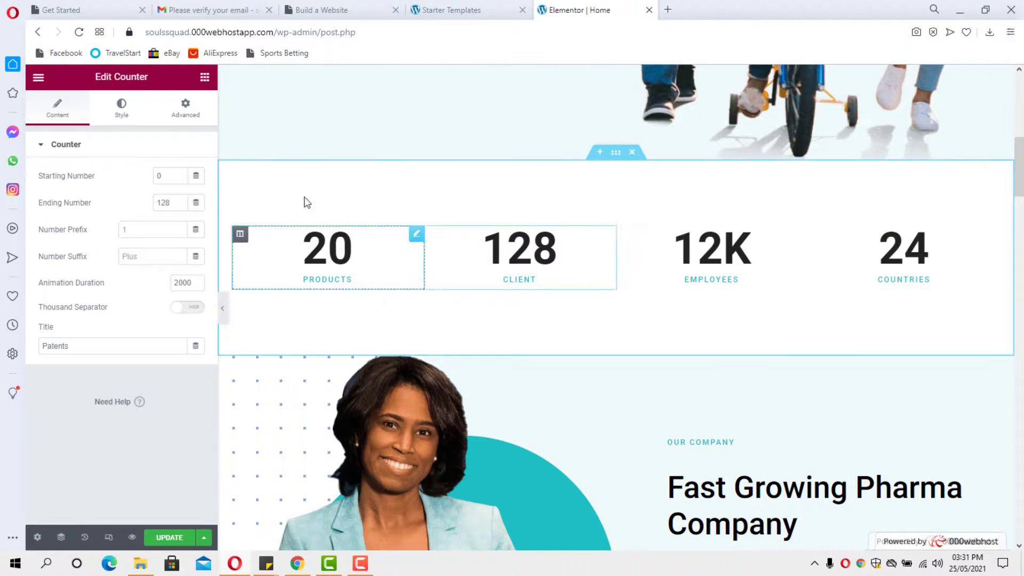
left_click(632, 153)
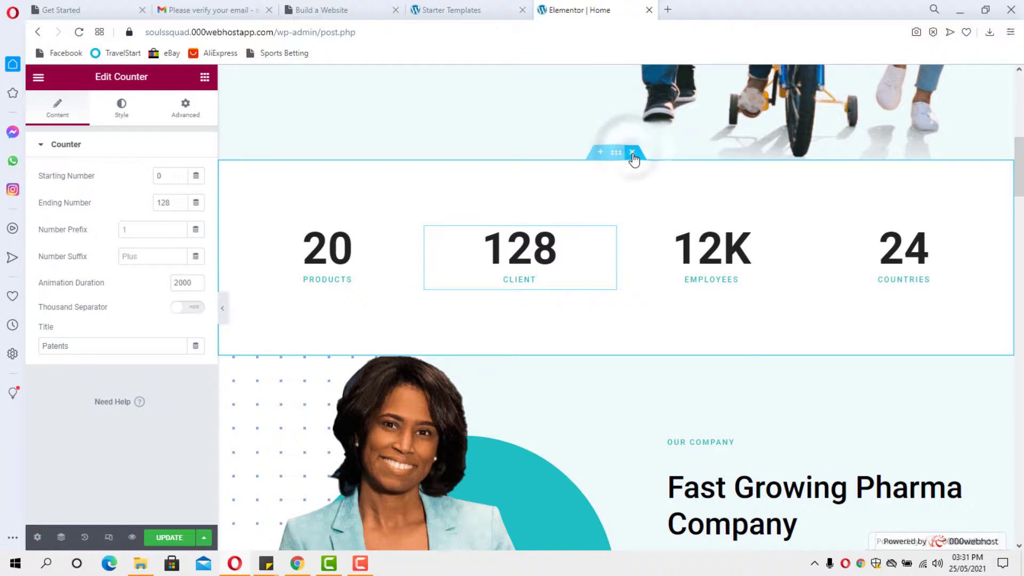
- Browse the Media Library for the founder photo beside Fast Growing Pharma Company, then close it unchanged
mouse_move(1021, 198)
left_mouse_down()
mouse_move(1021, 166)
mouse_move(1021, 205)
left_mouse_up()
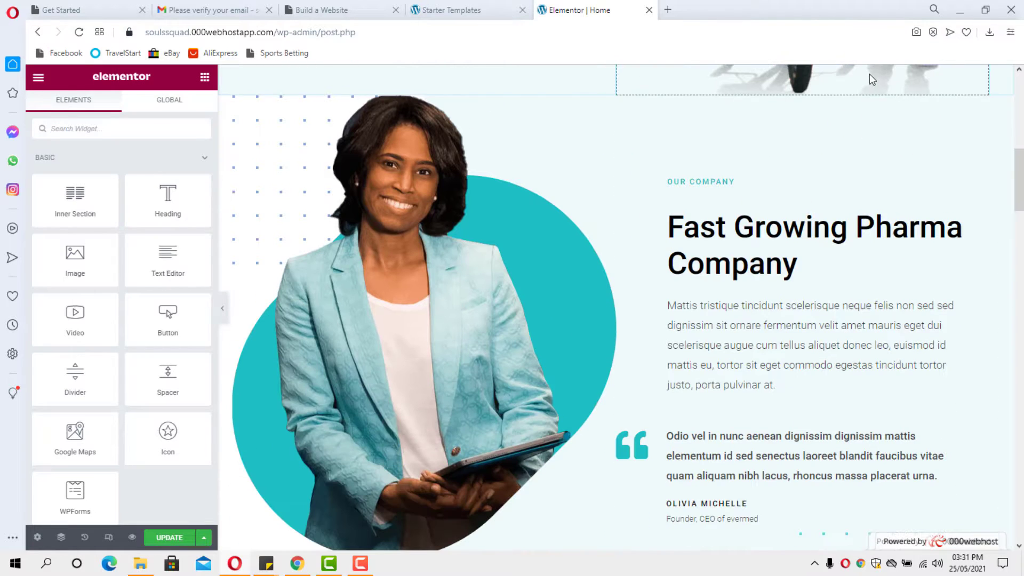
scroll(875, 87, "down", 3)
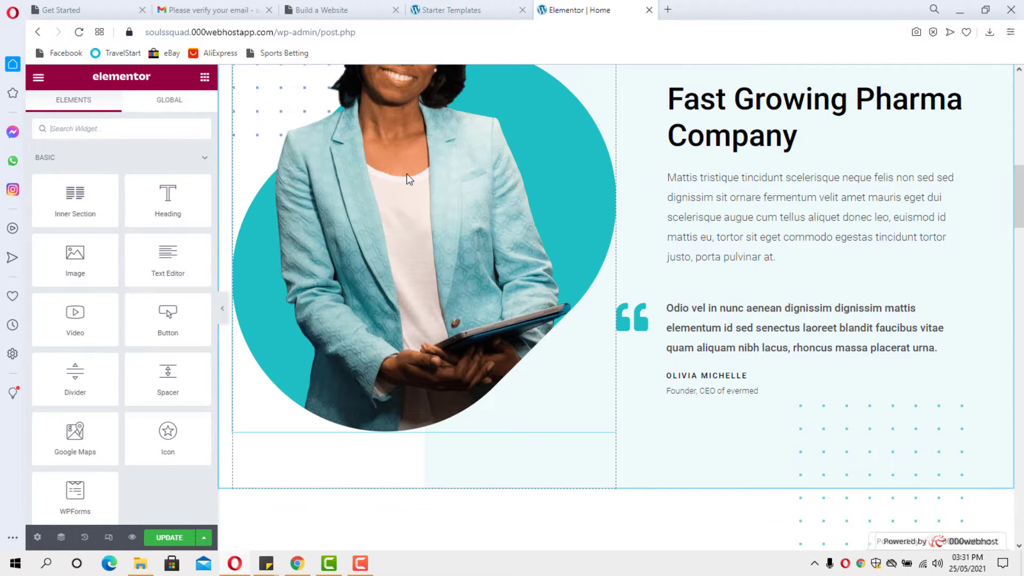
left_click(406, 177)
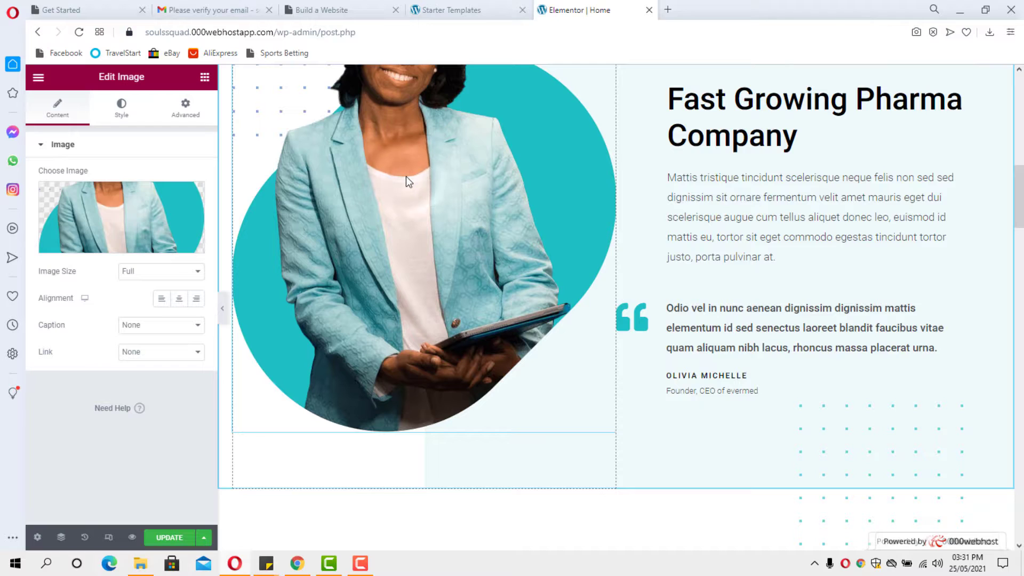
left_click(120, 225)
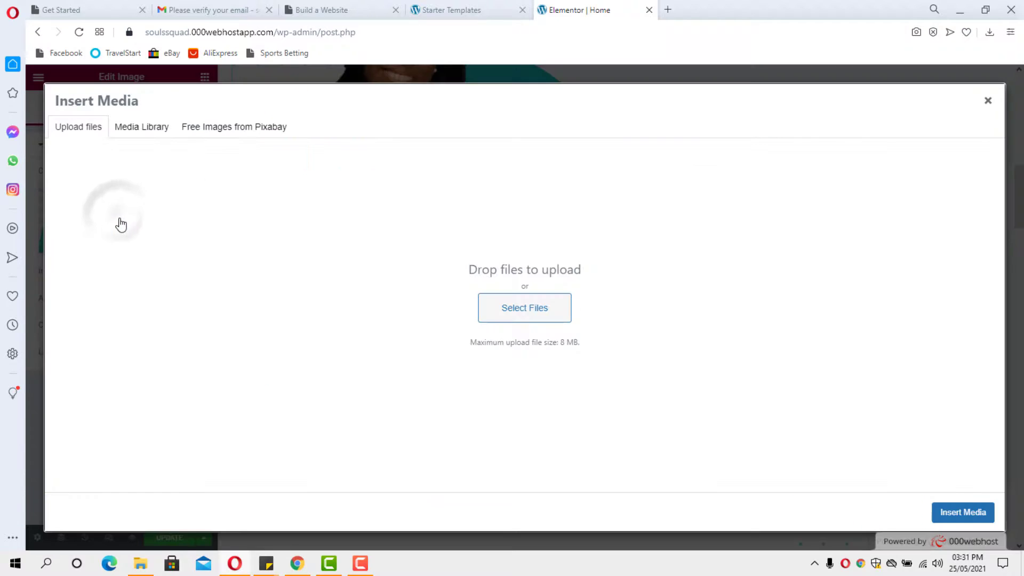
left_click(133, 130)
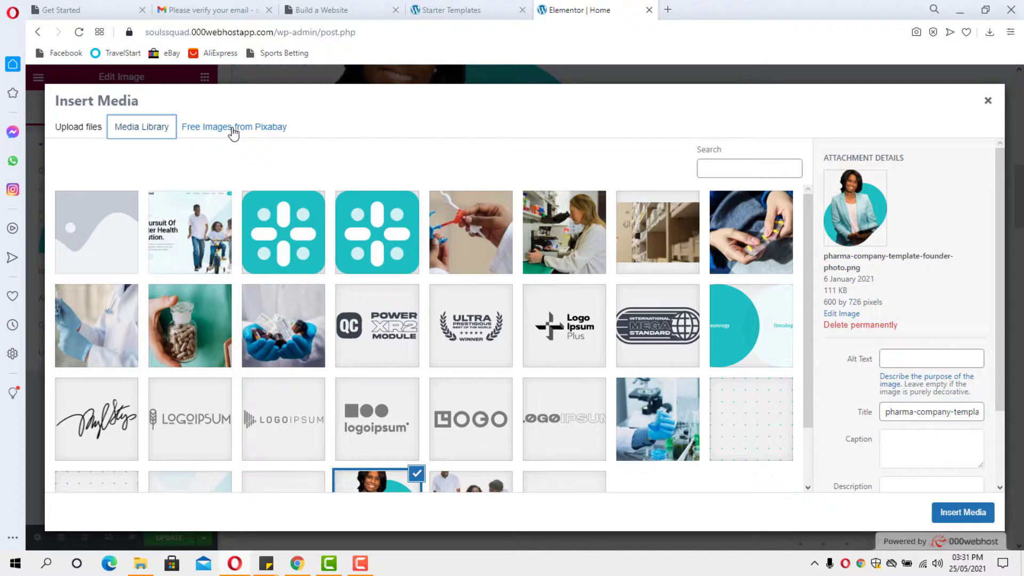
left_click(988, 102)
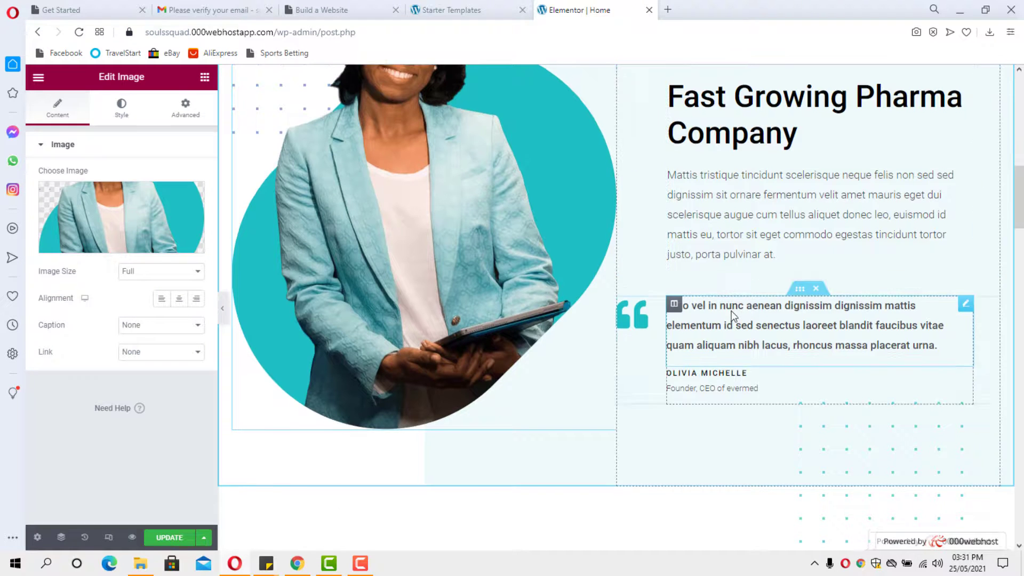
scroll(725, 298, "down", 10)
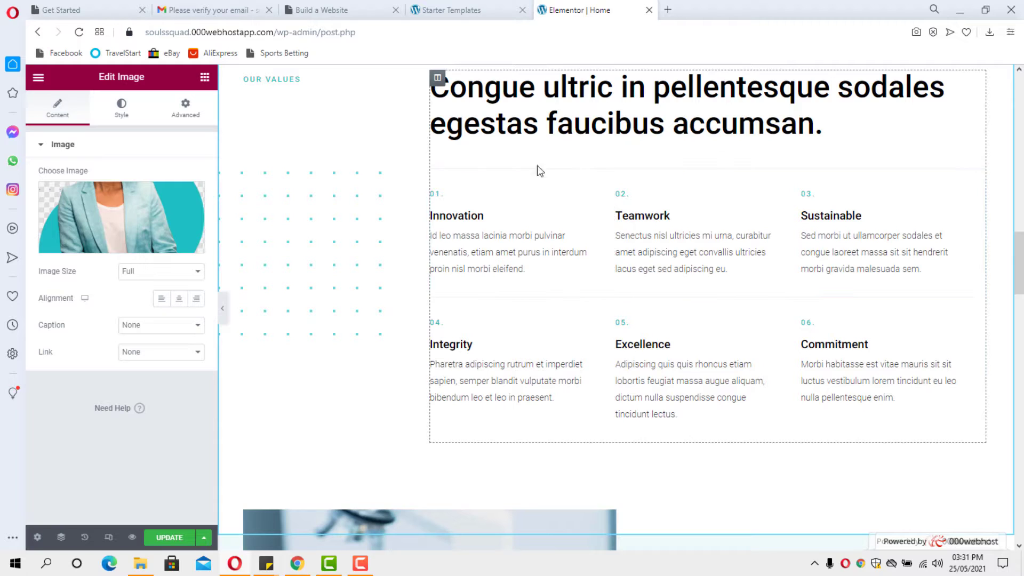
- Place a Video widget beneath the six Our Values items and view its YouTube source options
left_click(205, 78)
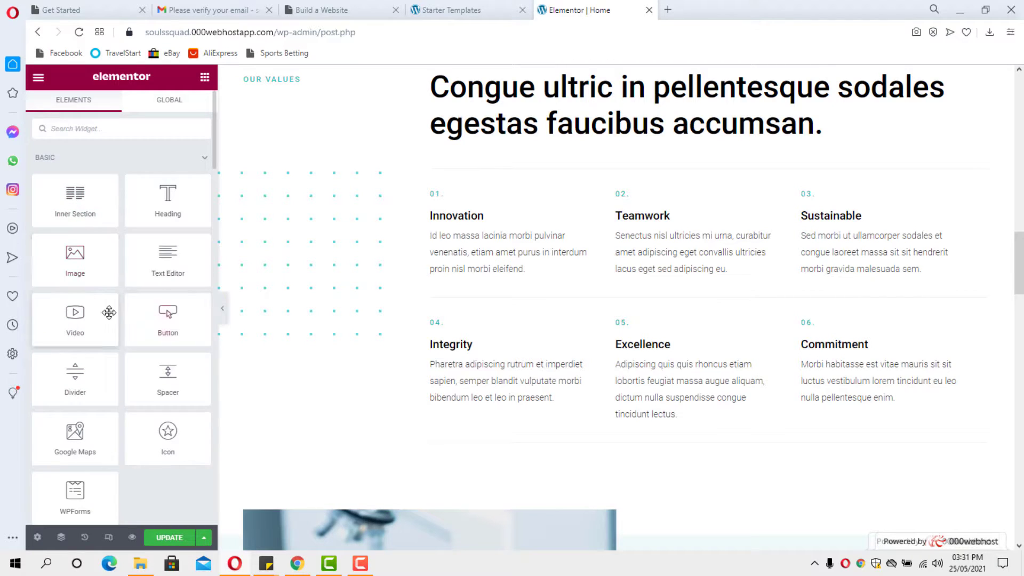
scroll(102, 287, "down", 2)
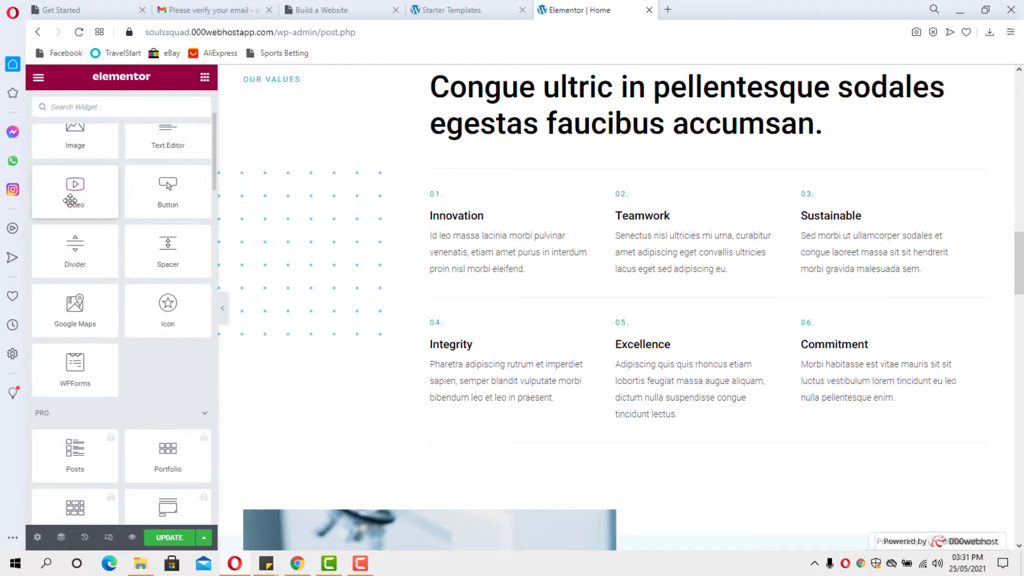
left_click_drag(75, 189, 589, 438)
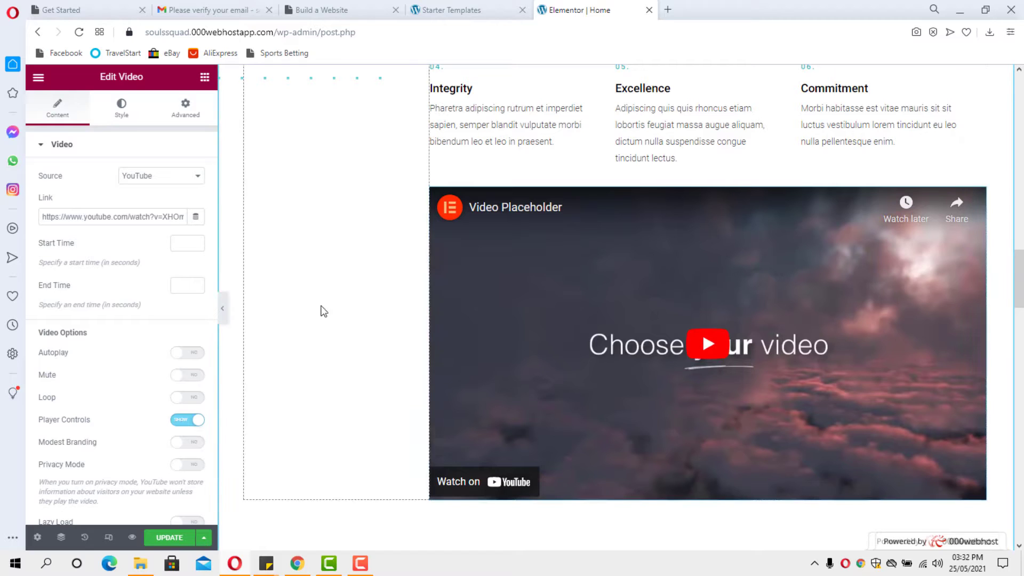
left_click(164, 176)
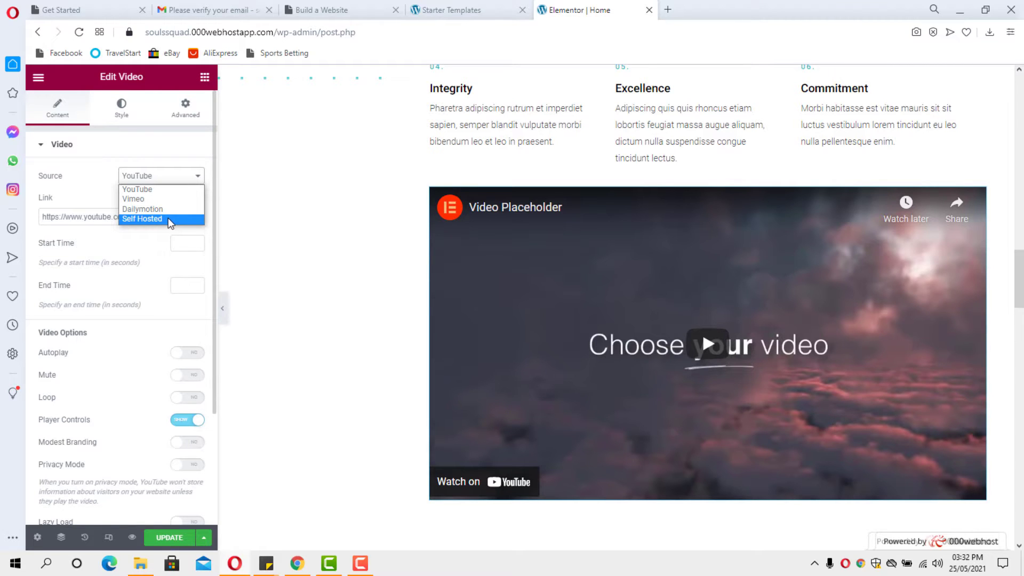
scroll(570, 292, "down", 5)
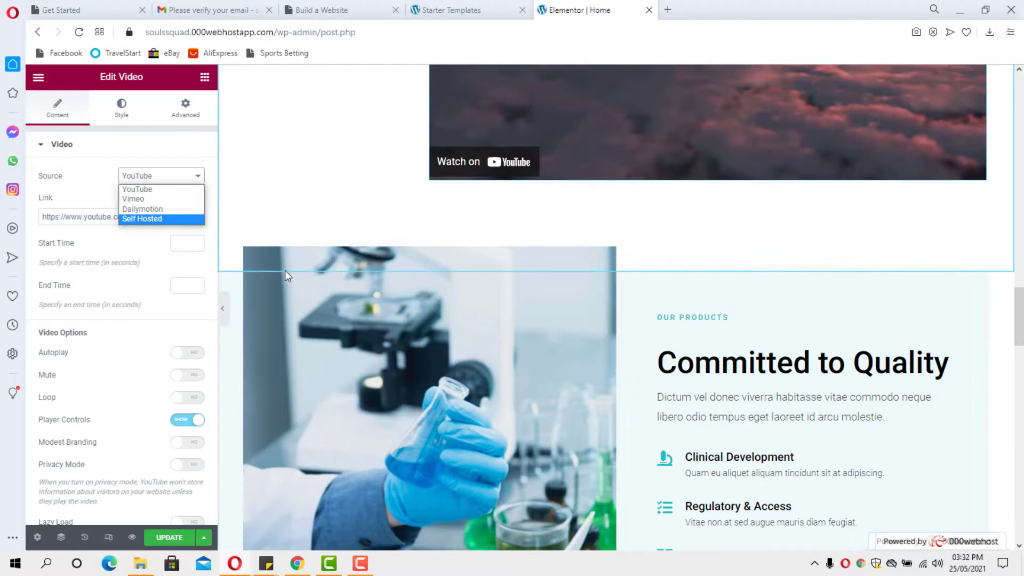
scroll(479, 267, "up", 11)
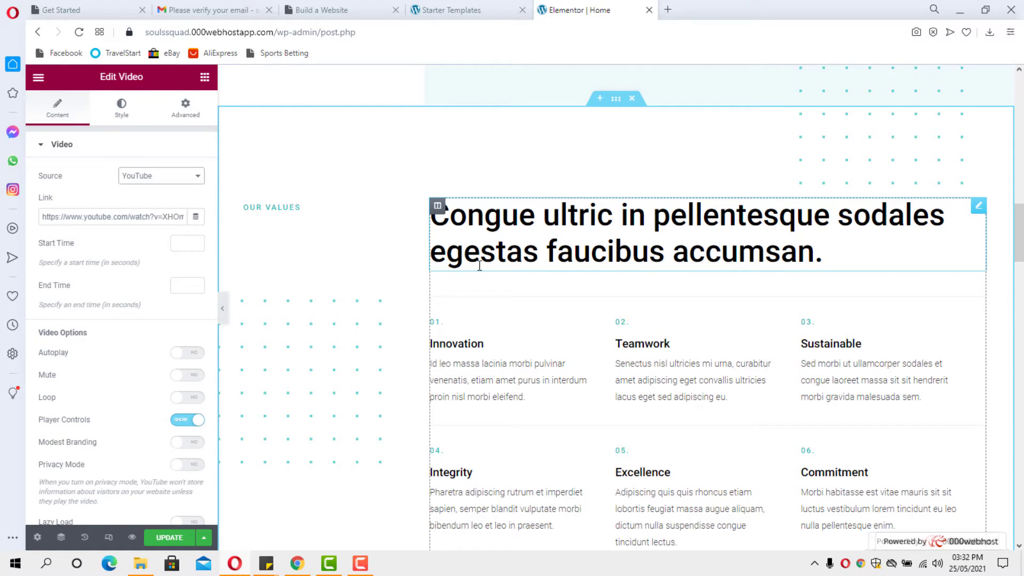
scroll(479, 266, "up", 15)
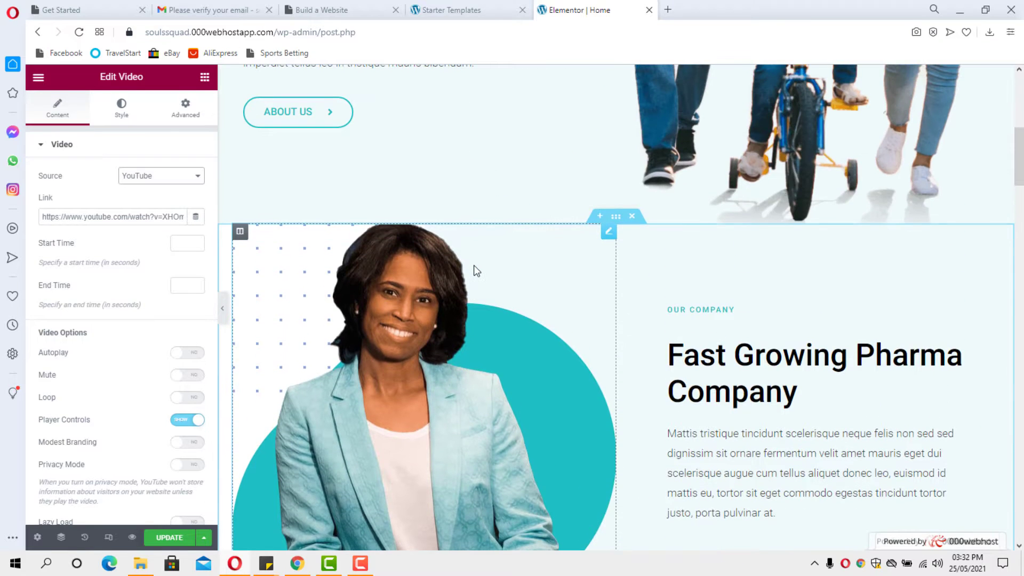
scroll(473, 265, "up", 5)
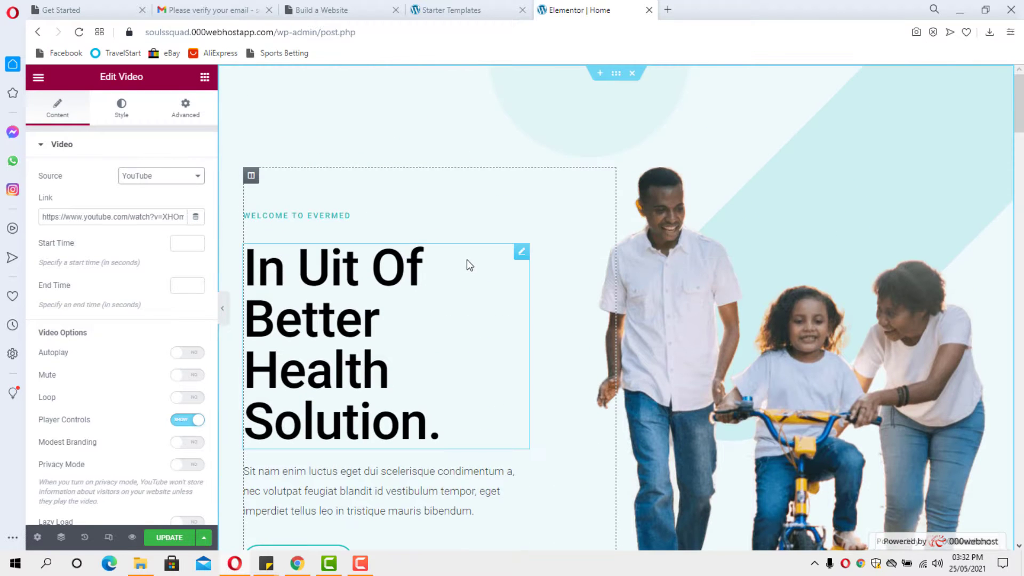